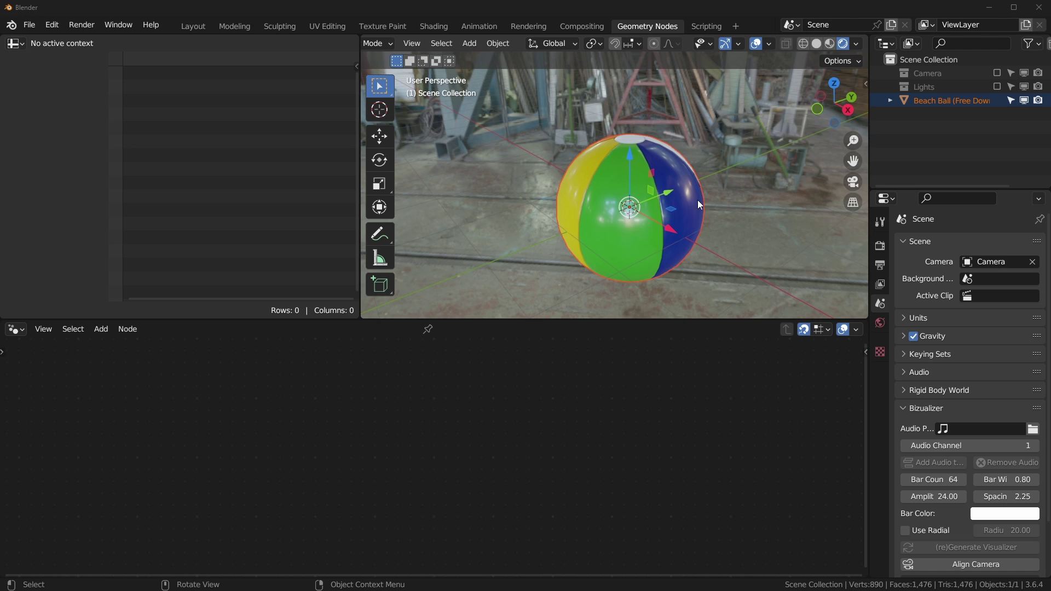
Step: Select the beach ball and create a new geometry nodes tree on it
{"action": "middle_click_drag", "start_coordinate": [700, 205], "coordinate": [629, 109]}
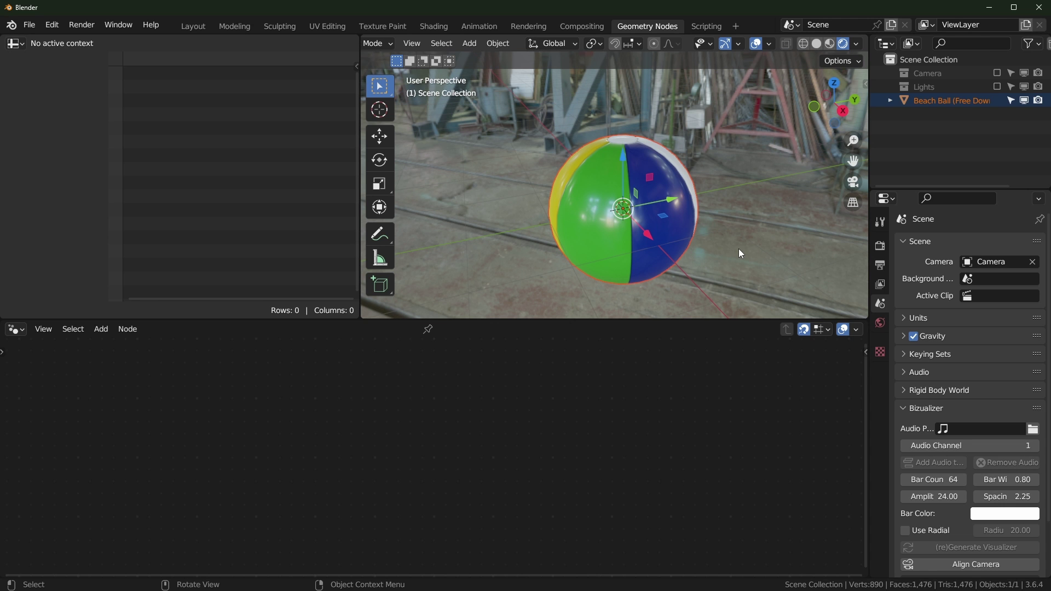
{"action": "middle_click_drag", "start_coordinate": [741, 253], "coordinate": [710, 270]}
{"action": "left_click", "coordinate": [700, 229]}
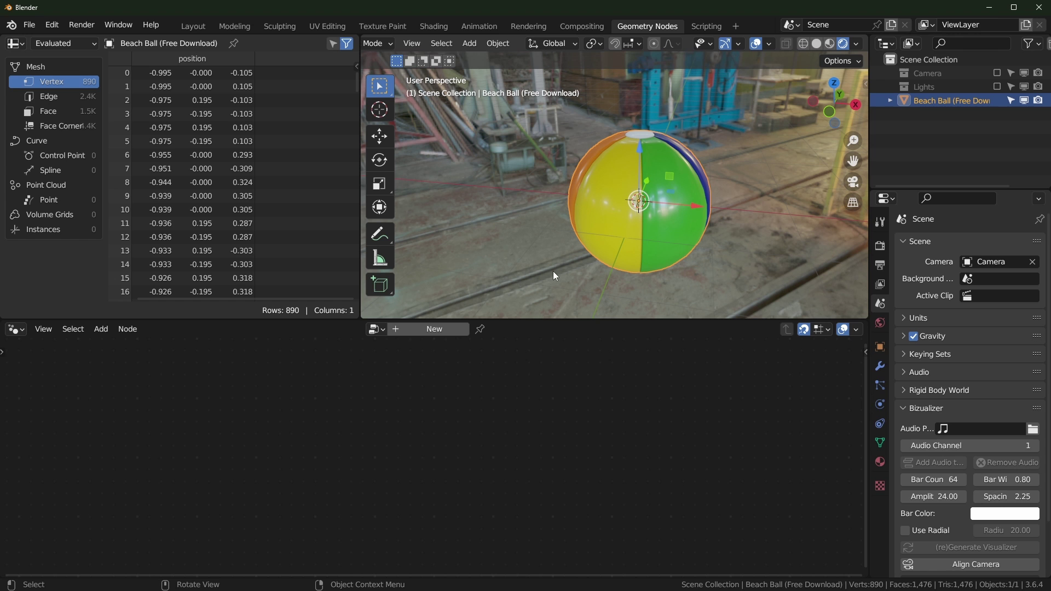
{"action": "middle_click_drag", "start_coordinate": [689, 223], "coordinate": [704, 257]}
{"action": "left_click", "coordinate": [409, 328]}
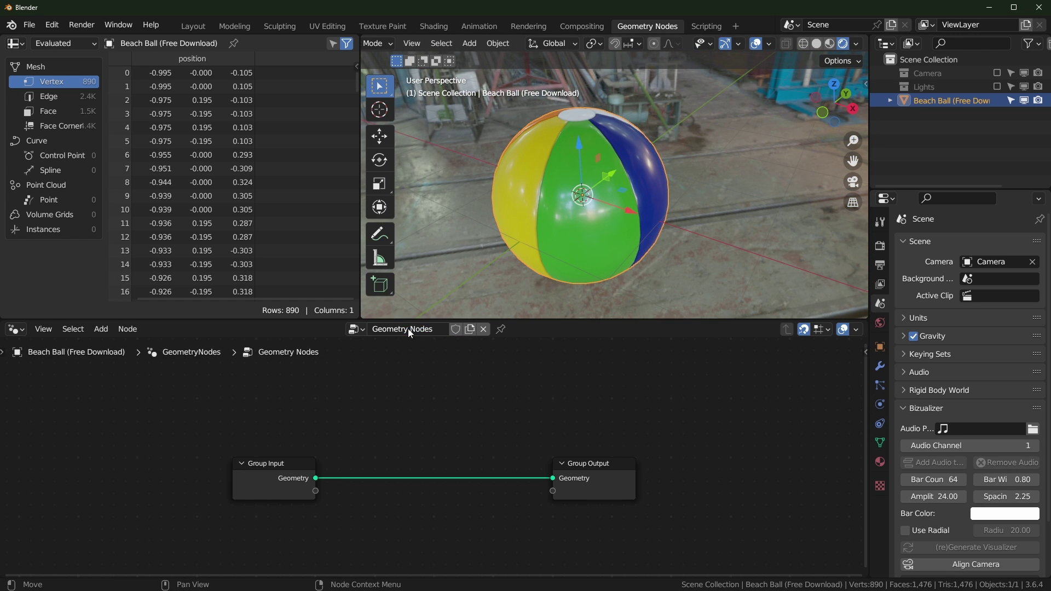
Step: Spread the Group Input and Group Output nodes farther apart to make room for nodes between them
{"action": "middle_click_drag", "start_coordinate": [397, 426], "coordinate": [443, 413]}
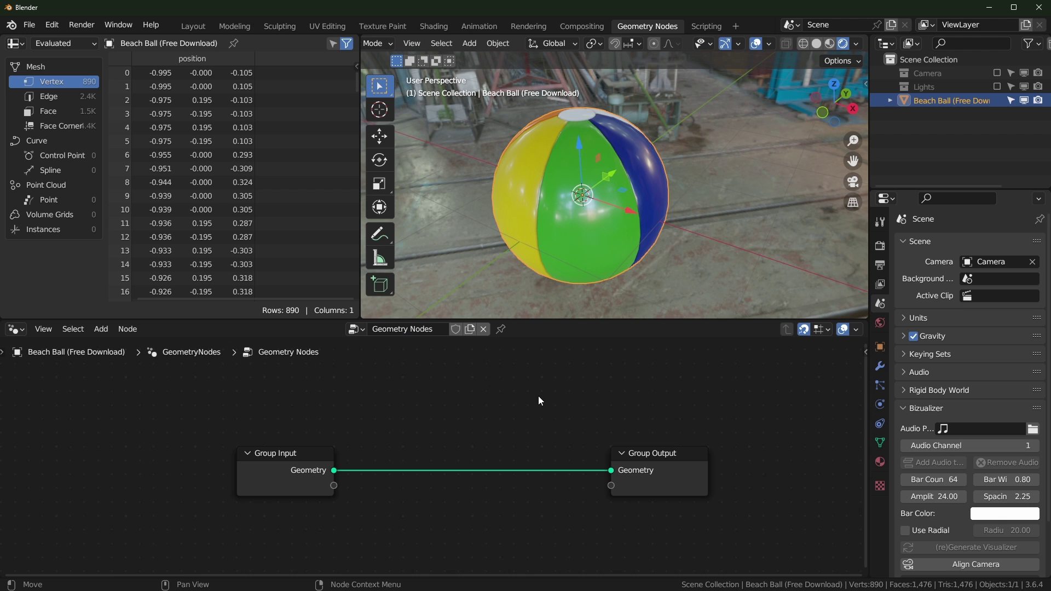
{"action": "scroll", "coordinate": [537, 401], "scroll_direction": "down", "scroll_amount": 2}
{"action": "left_click_drag", "start_coordinate": [326, 455], "coordinate": [180, 445]}
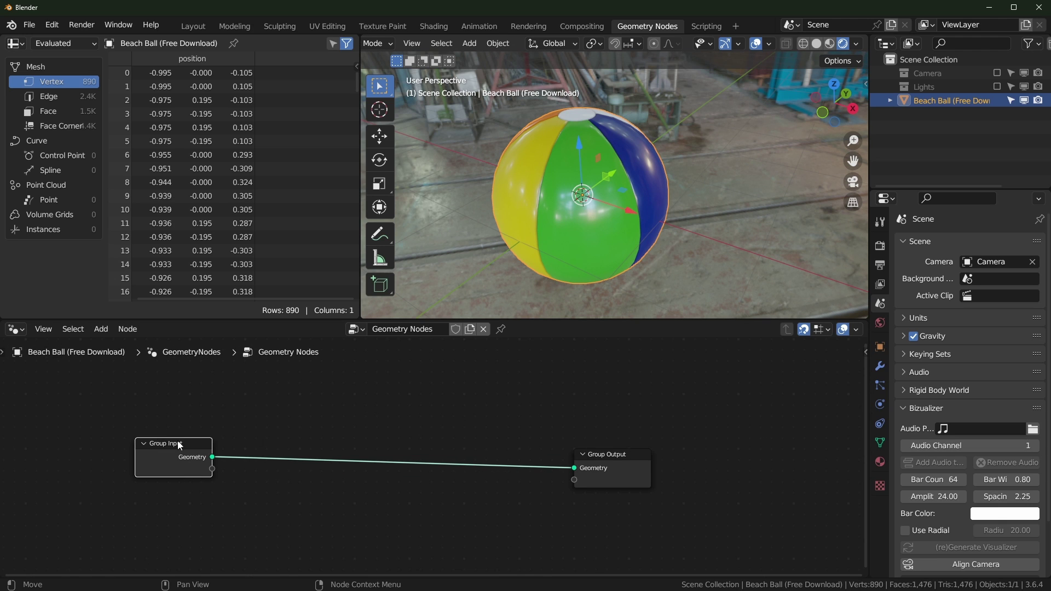
{"action": "left_click", "coordinate": [581, 455]}
{"action": "left_click", "coordinate": [583, 455]}
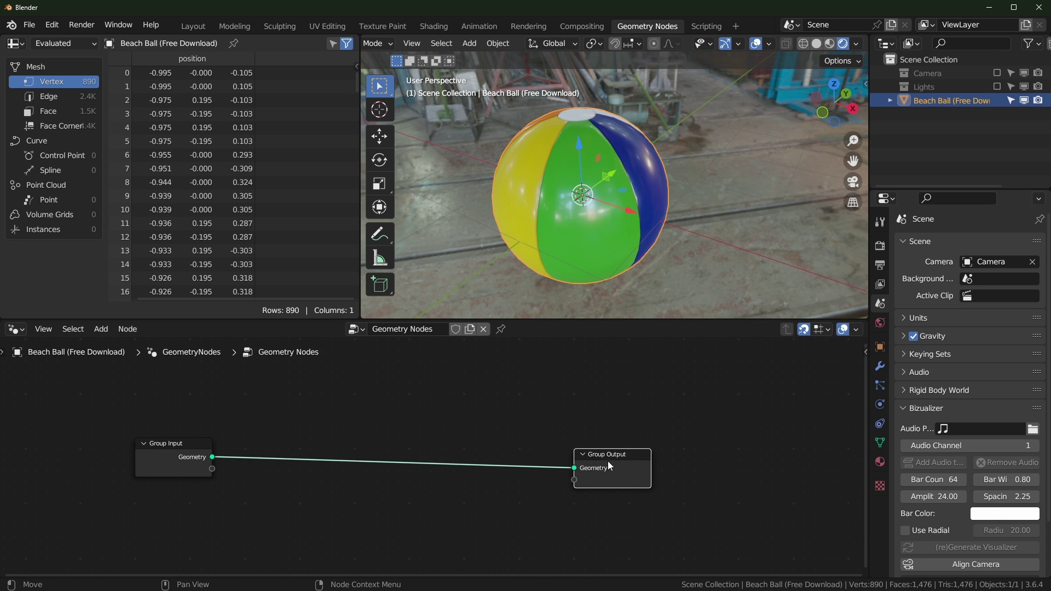
{"action": "left_click_drag", "start_coordinate": [610, 466], "coordinate": [686, 453]}
{"action": "middle_click_drag", "start_coordinate": [411, 457], "coordinate": [446, 453]}
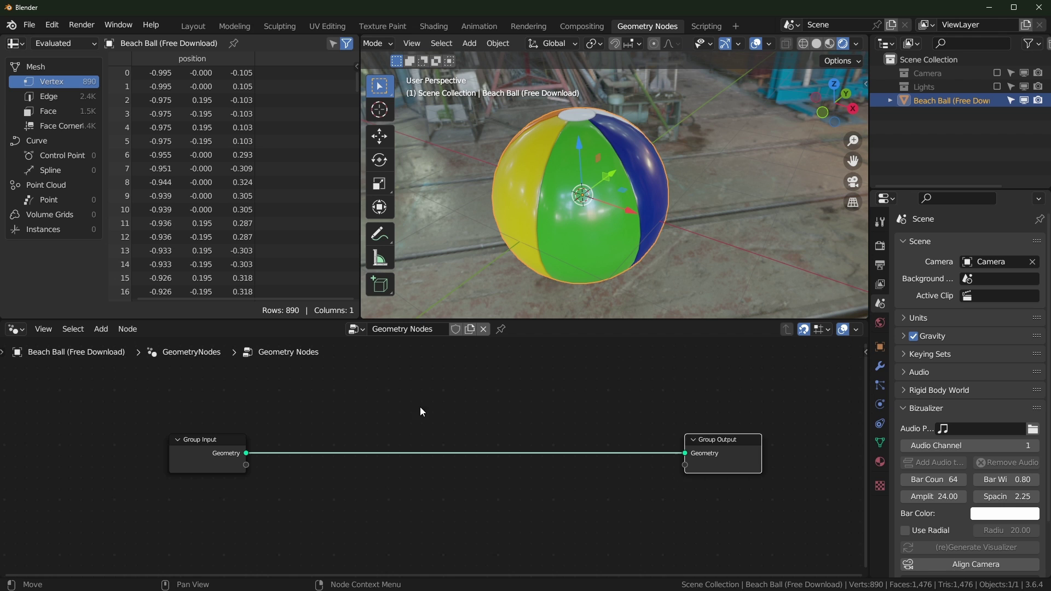
{"action": "middle_click_drag", "start_coordinate": [381, 422], "coordinate": [392, 425]}
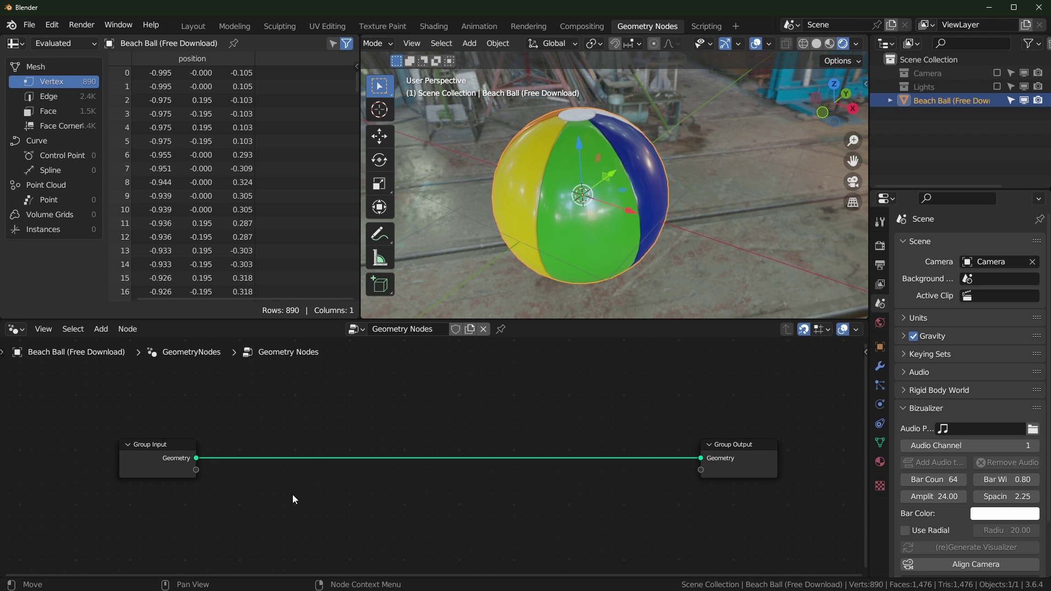
{"action": "key", "text": "shift+a"}
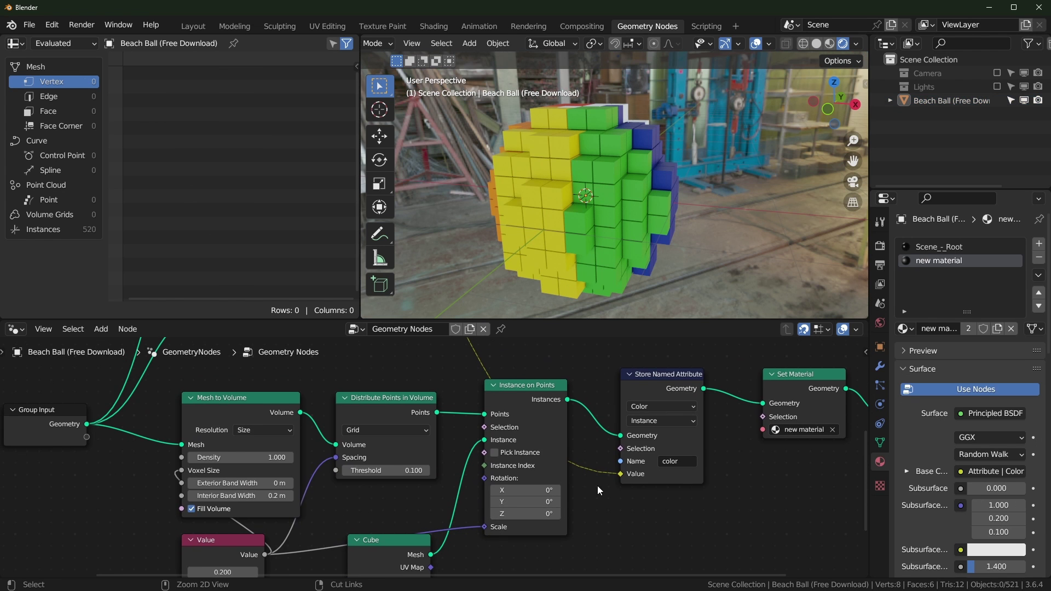
Step: Examine the full node tree and preview the Mesh to Volume, Distribute Points in Volume and Instance on Points outputs, using solid shading
{"action": "key", "text": "ctrl+space"}
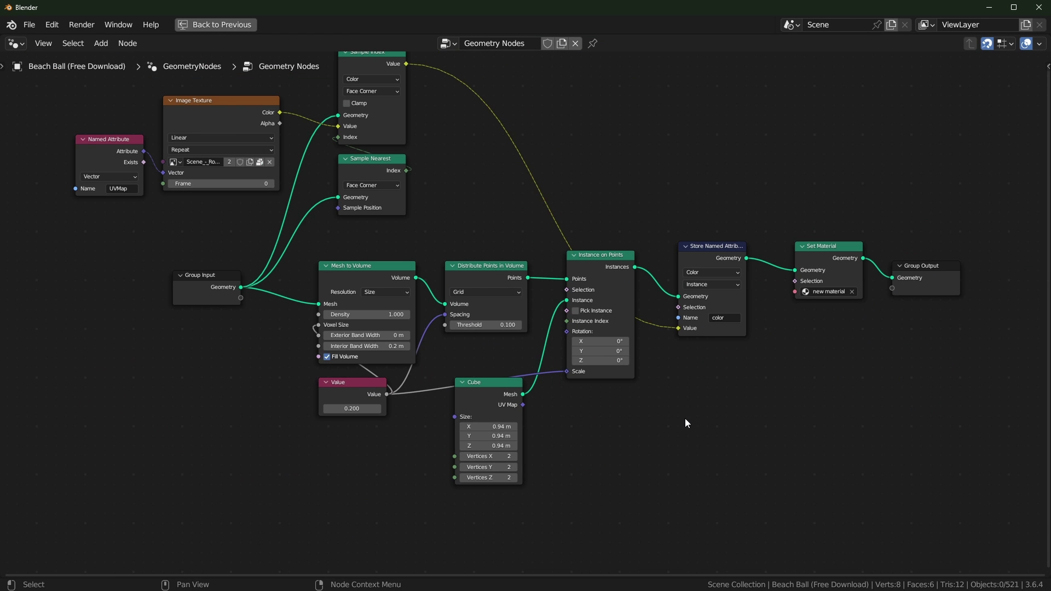
{"action": "middle_click_drag", "start_coordinate": [685, 424], "coordinate": [765, 478]}
{"action": "scroll", "coordinate": [692, 468], "scroll_direction": "up", "scroll_amount": 2}
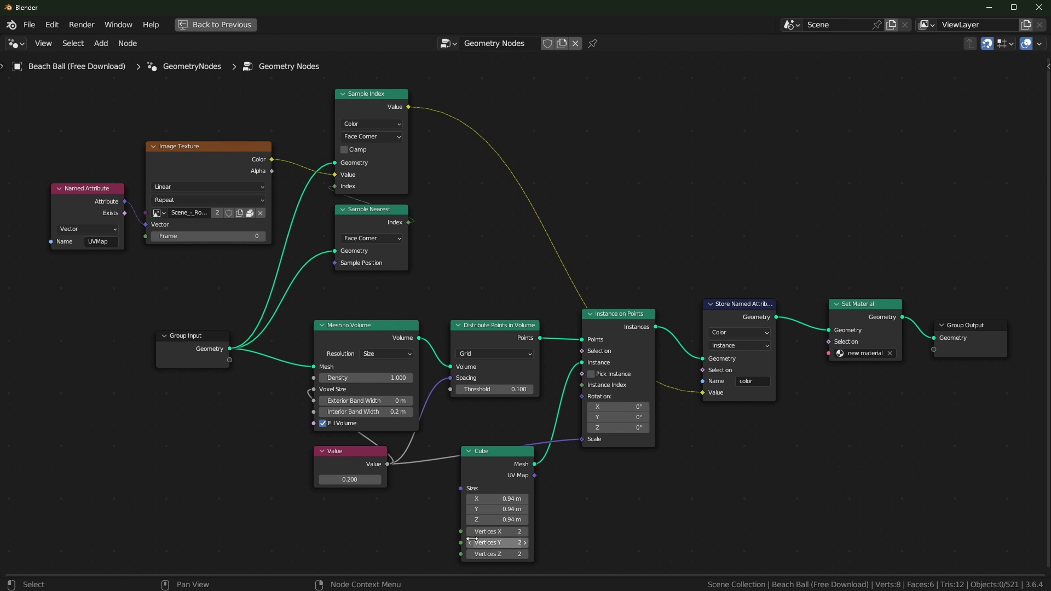
{"action": "key", "text": "ctrl+space"}
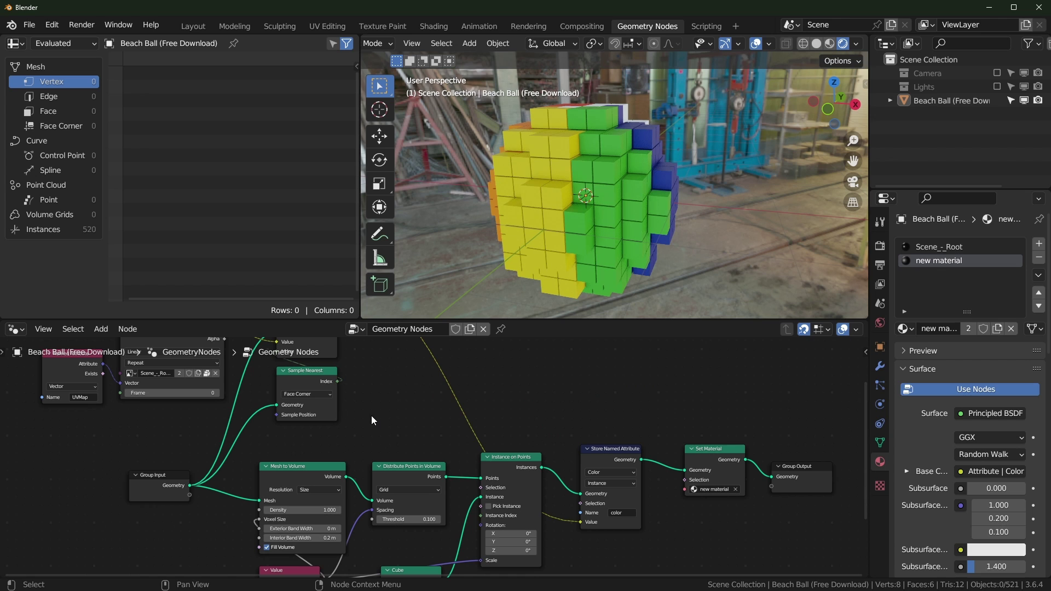
{"action": "left_click", "coordinate": [310, 474], "text": "ctrl+shift"}
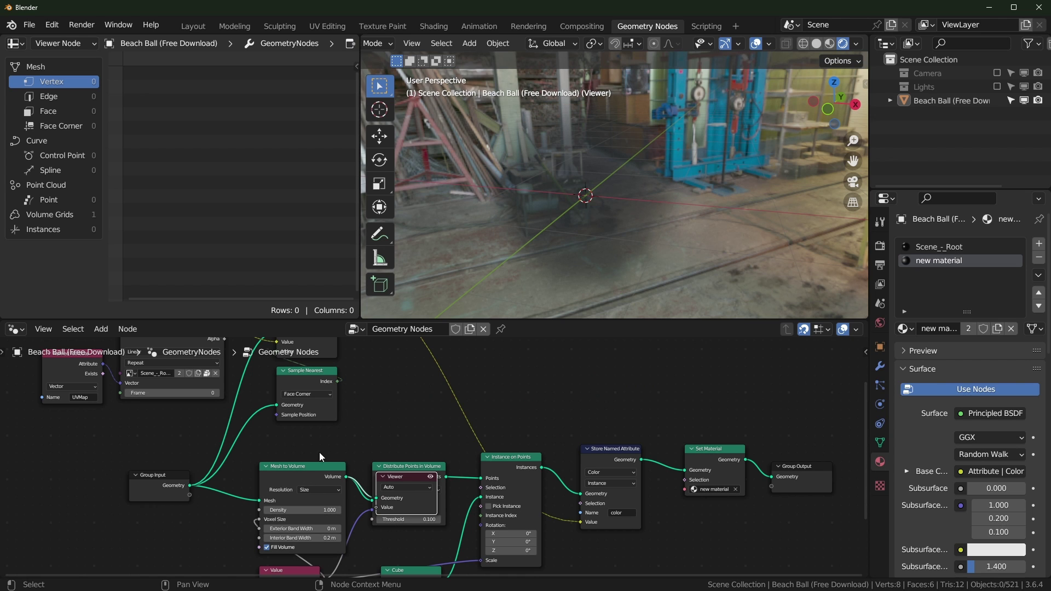
{"action": "left_click", "coordinate": [414, 464], "text": "ctrl+shift"}
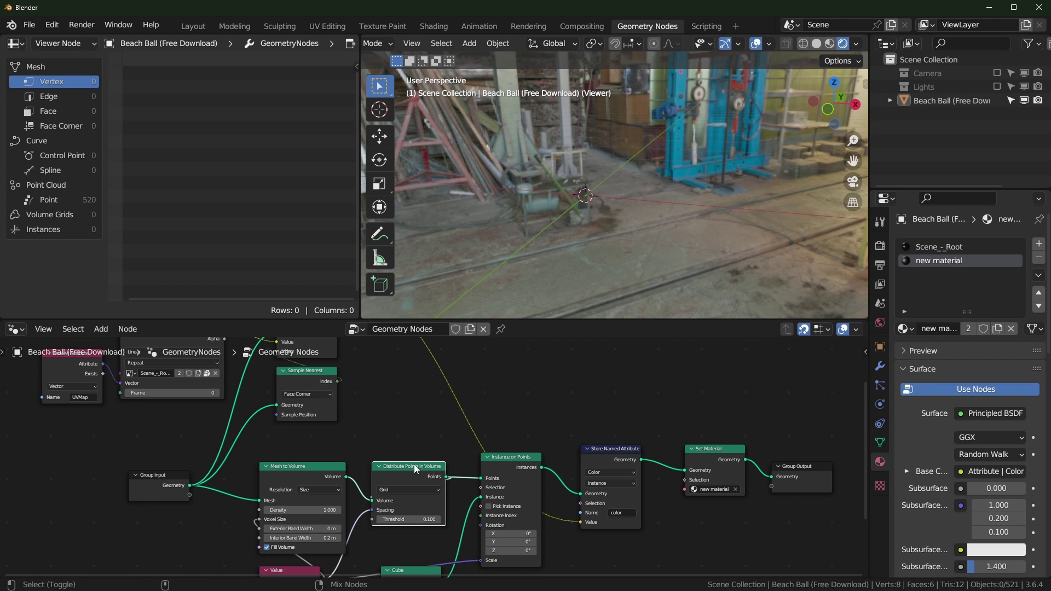
{"action": "left_click", "coordinate": [819, 46]}
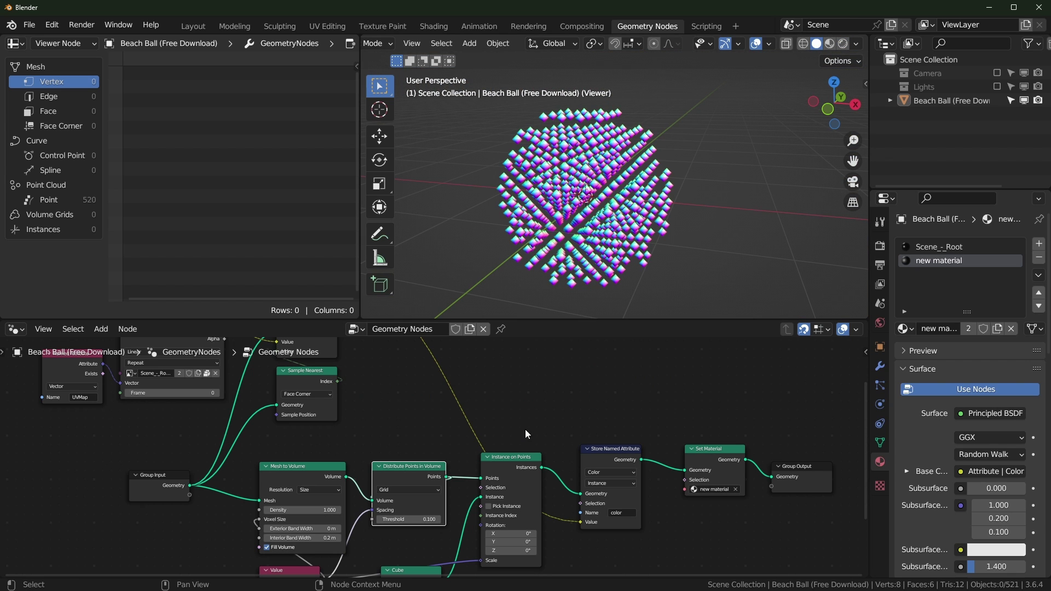
{"action": "left_click", "coordinate": [521, 464], "text": "ctrl+shift"}
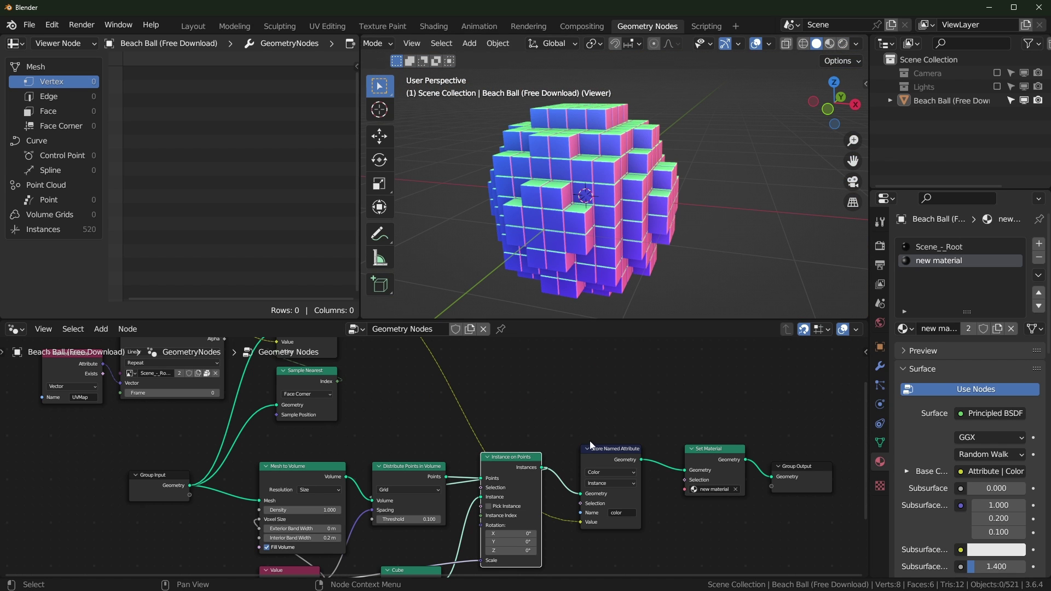
Step: Return to rendered shading and preview the Sample Index color value on the Group Input geometry
{"action": "middle_click_drag", "start_coordinate": [512, 395], "coordinate": [545, 418]}
{"action": "middle_click_drag", "start_coordinate": [592, 444], "coordinate": [534, 409]}
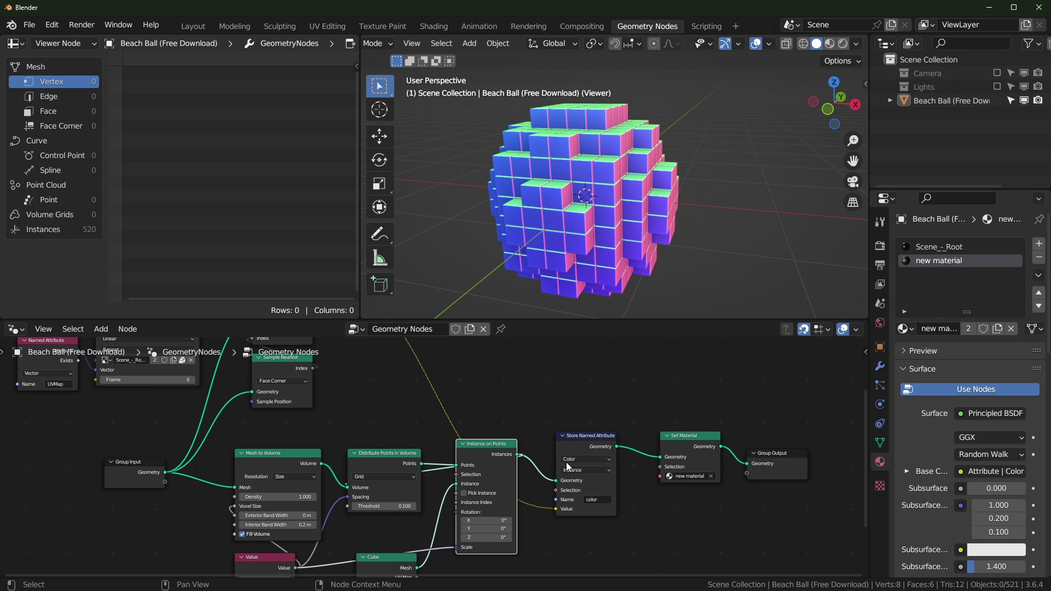
{"action": "middle_click_drag", "start_coordinate": [539, 452], "coordinate": [669, 514]}
{"action": "scroll", "coordinate": [396, 442], "scroll_direction": "up", "scroll_amount": 2}
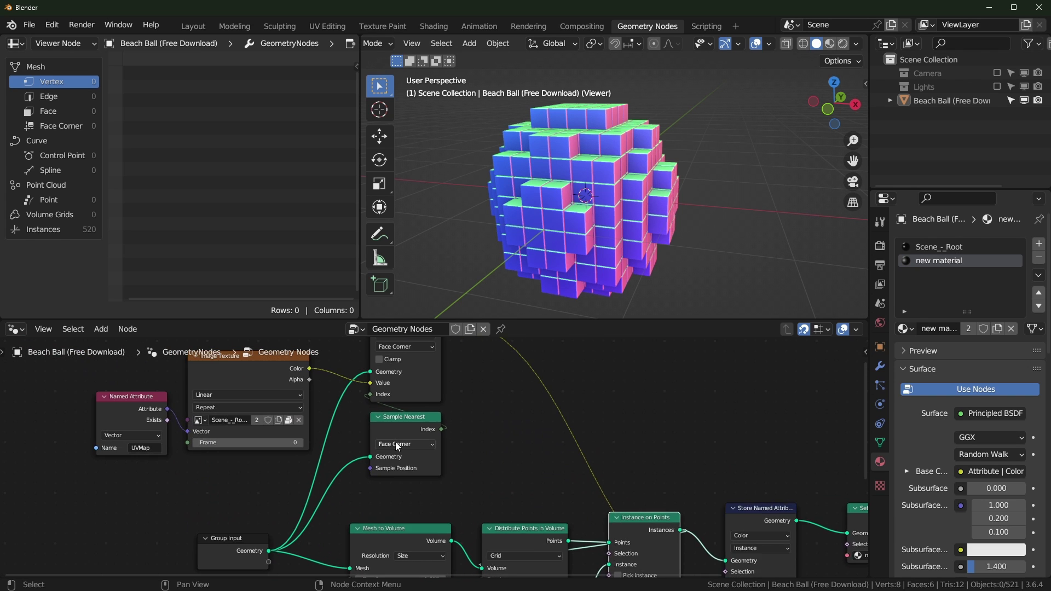
{"action": "middle_click_drag", "start_coordinate": [209, 401], "coordinate": [278, 426]}
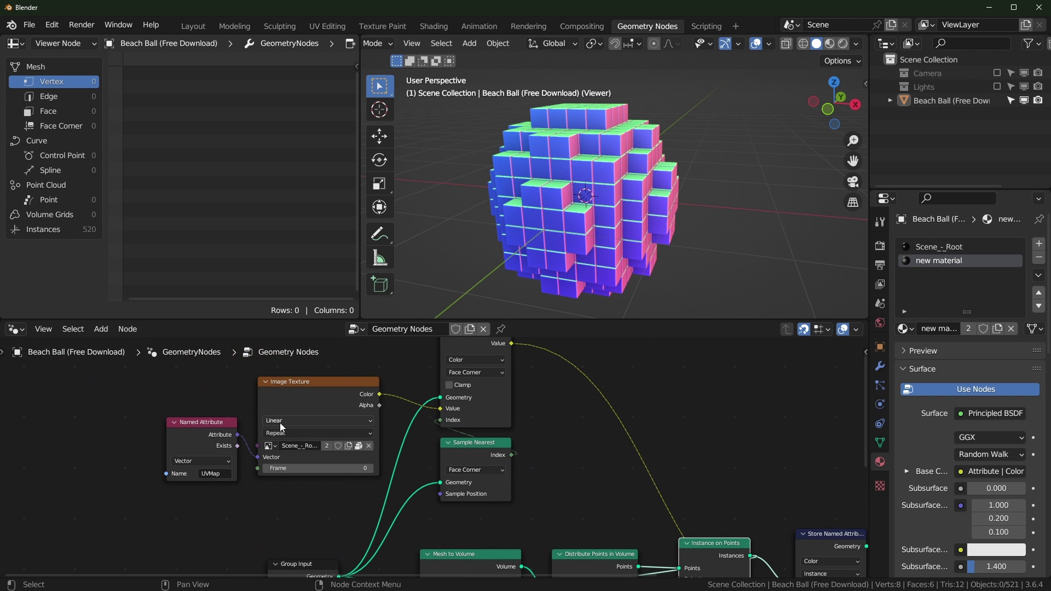
{"action": "left_click", "coordinate": [843, 43]}
{"action": "middle_click_drag", "start_coordinate": [566, 438], "coordinate": [488, 509]}
{"action": "left_click", "coordinate": [419, 375], "text": "ctrl+shift"}
{"action": "scroll", "coordinate": [586, 489], "scroll_direction": "down", "scroll_amount": 3}
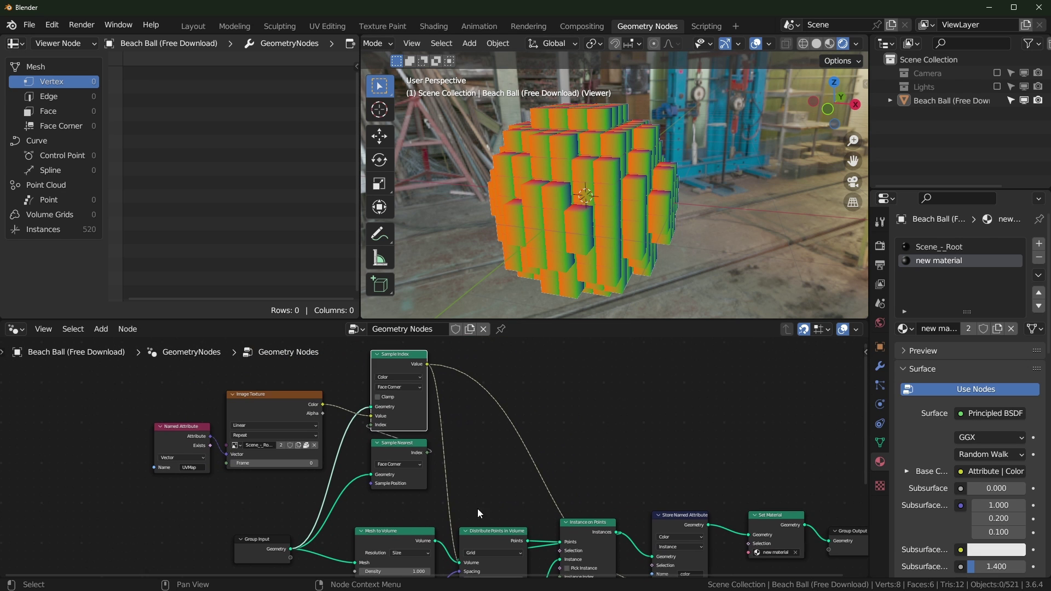
{"action": "left_click", "coordinate": [279, 549], "text": "ctrl+shift"}
{"action": "middle_click_drag", "start_coordinate": [515, 429], "coordinate": [530, 428]}
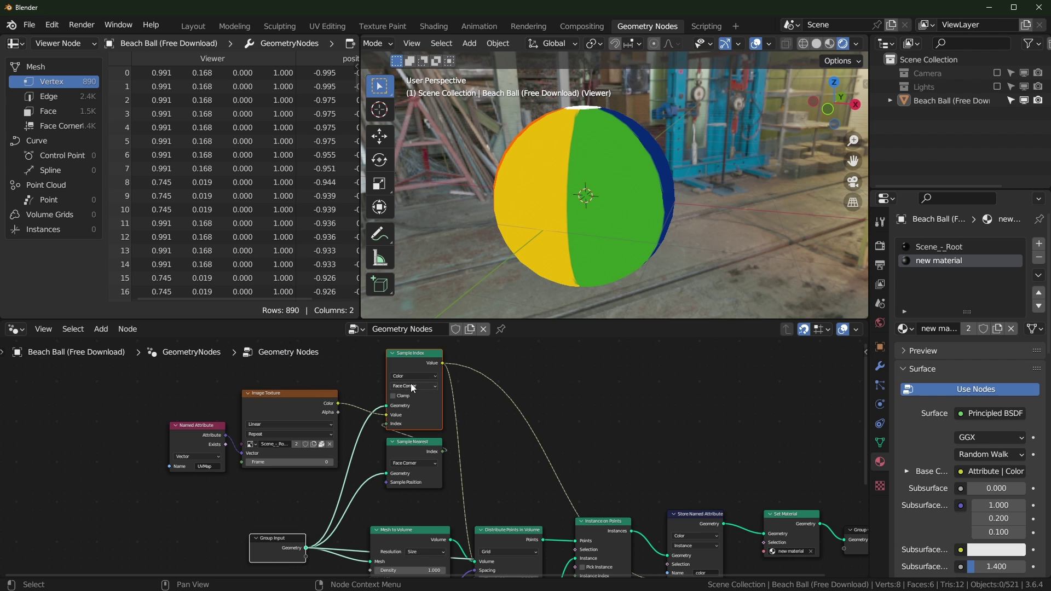
Step: Inspect the previewed ball colors and mesh in solid and wireframe shading from several angles, ending in rendered shading
{"action": "scroll", "coordinate": [400, 413], "scroll_direction": "up", "scroll_amount": 3}
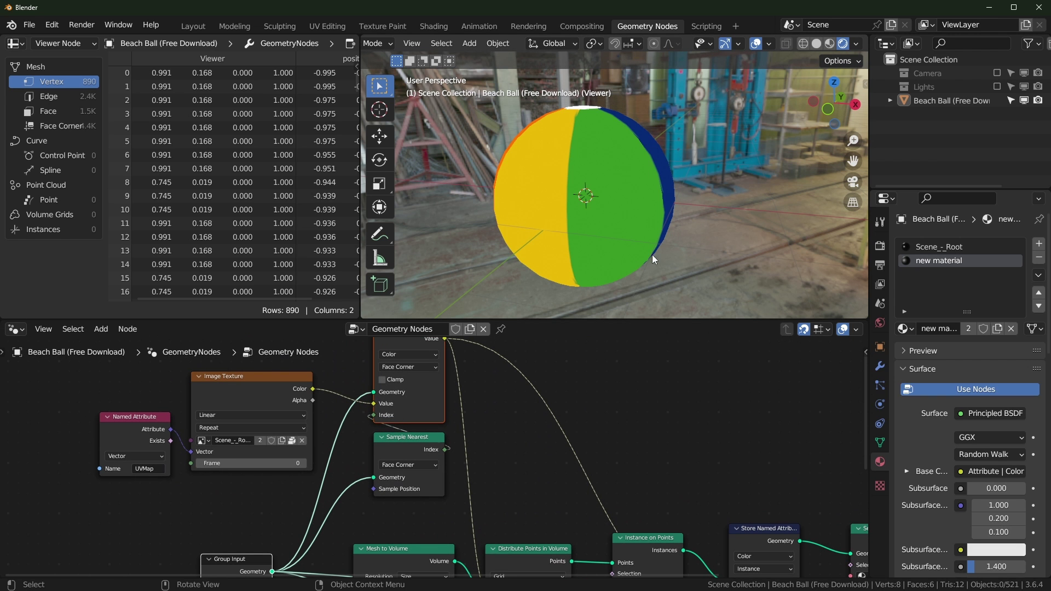
{"action": "mouse_move", "coordinate": [652, 255]}
{"action": "middle_mouse_down"}
{"action": "mouse_move", "coordinate": [619, 249]}
{"action": "mouse_move", "coordinate": [663, 213]}
{"action": "middle_mouse_up"}
{"action": "left_click", "coordinate": [817, 43]}
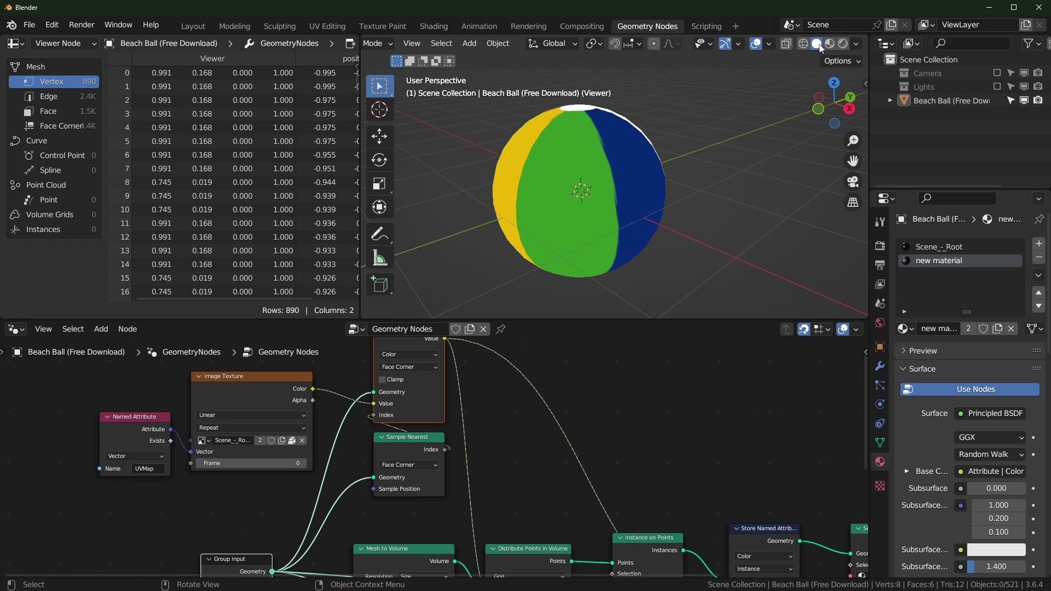
{"action": "key", "text": "shift+z"}
{"action": "scroll", "coordinate": [566, 172], "scroll_direction": "up", "scroll_amount": 3}
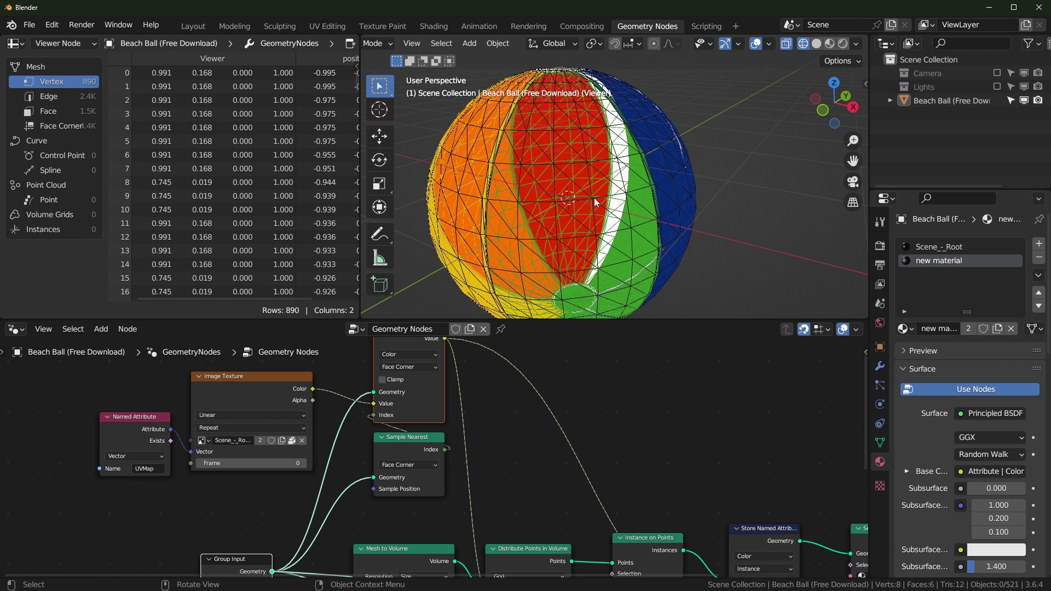
{"action": "middle_click_drag", "start_coordinate": [593, 199], "coordinate": [623, 213]}
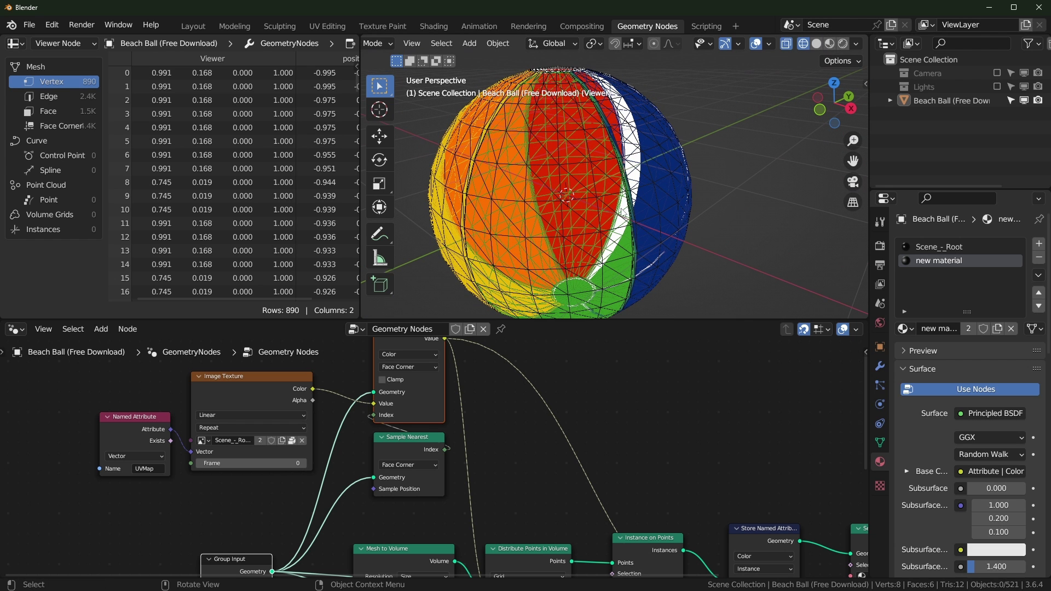
{"action": "left_click", "coordinate": [844, 43]}
Step: Review the node chain from the sampling nodes to Group Output and preview the Set Material node's output
{"action": "scroll", "coordinate": [676, 447], "scroll_direction": "down", "scroll_amount": 4}
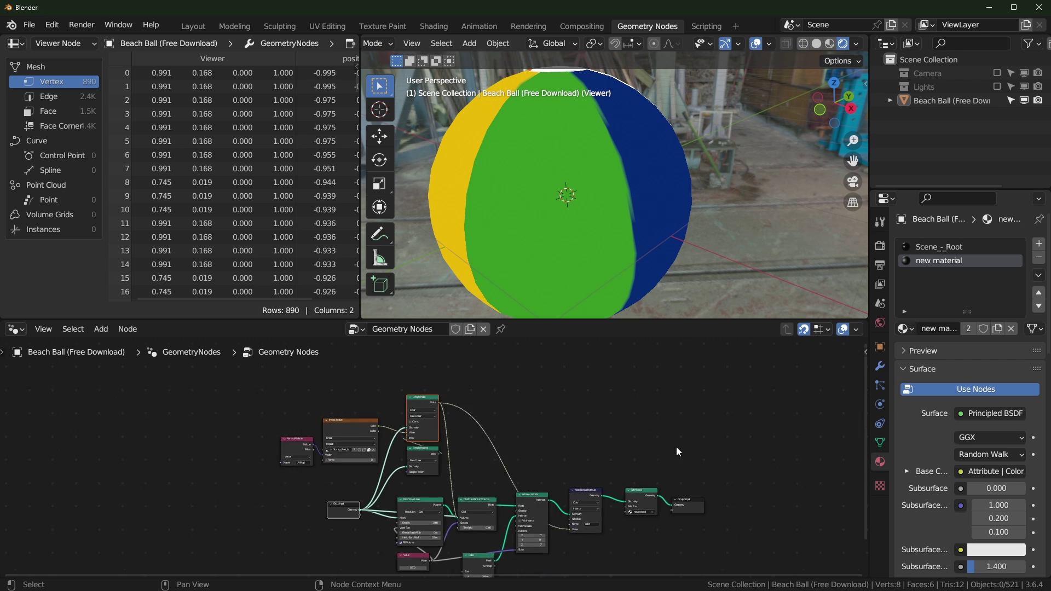
{"action": "scroll", "coordinate": [545, 448], "scroll_direction": "up", "scroll_amount": 4}
{"action": "middle_click_drag", "start_coordinate": [531, 451], "coordinate": [398, 365]}
{"action": "middle_click_drag", "start_coordinate": [467, 366], "coordinate": [480, 388]}
{"action": "scroll", "coordinate": [436, 460], "scroll_direction": "down", "scroll_amount": 6}
{"action": "middle_click_drag", "start_coordinate": [367, 497], "coordinate": [412, 449]}
{"action": "scroll", "coordinate": [398, 471], "scroll_direction": "up", "scroll_amount": 3}
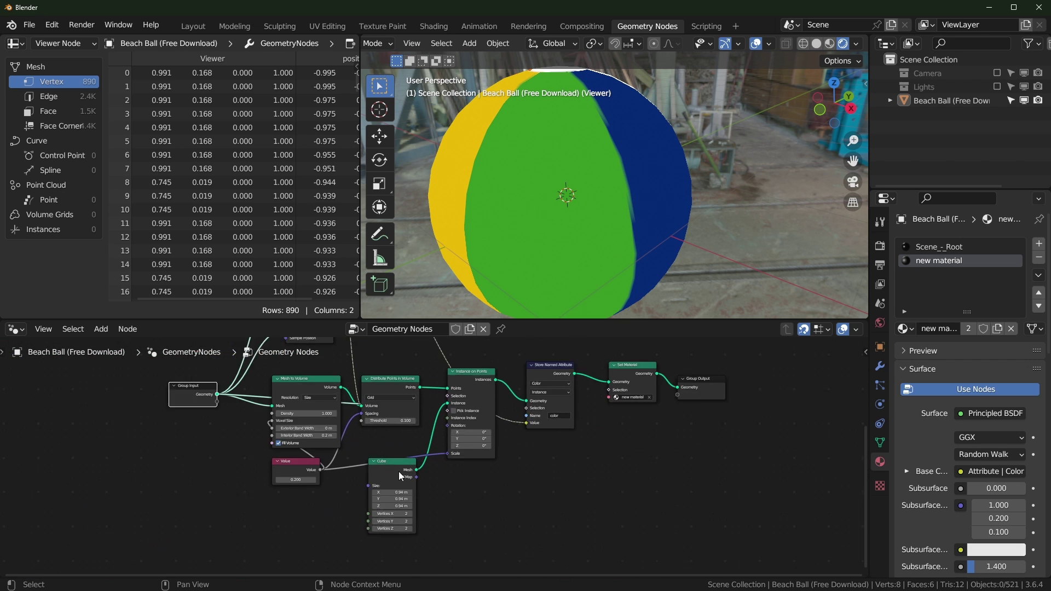
{"action": "scroll", "coordinate": [398, 471], "scroll_direction": "up", "scroll_amount": 2}
{"action": "middle_click_drag", "start_coordinate": [315, 446], "coordinate": [408, 590]}
{"action": "middle_click_drag", "start_coordinate": [644, 521], "coordinate": [418, 465]}
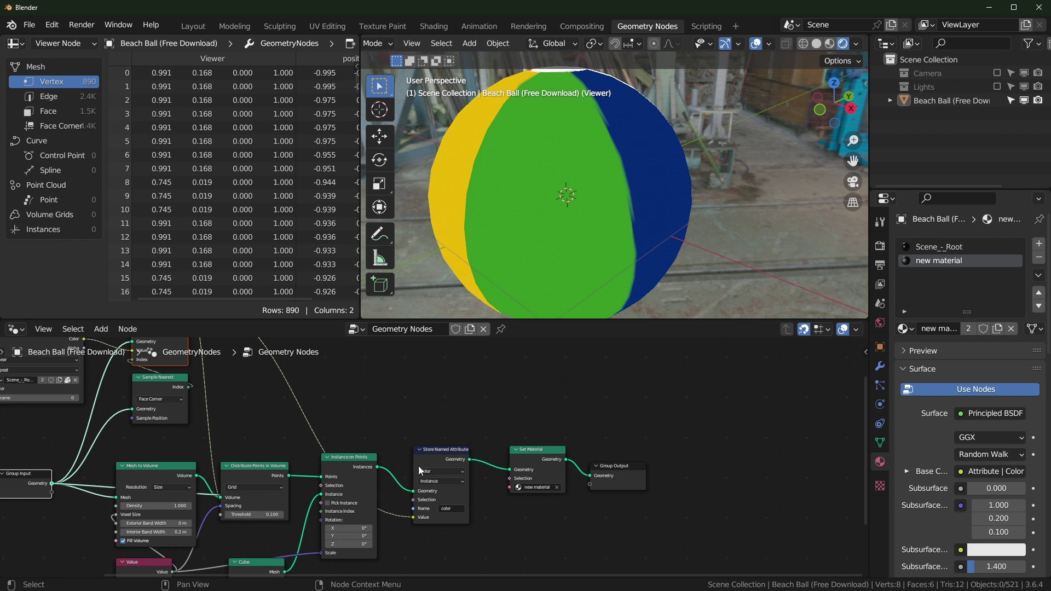
{"action": "mouse_move", "coordinate": [473, 519]}
{"action": "middle_mouse_down"}
{"action": "mouse_move", "coordinate": [467, 422]}
{"action": "mouse_move", "coordinate": [476, 504]}
{"action": "middle_mouse_up"}
{"action": "left_click", "coordinate": [546, 447], "text": "ctrl+shift"}
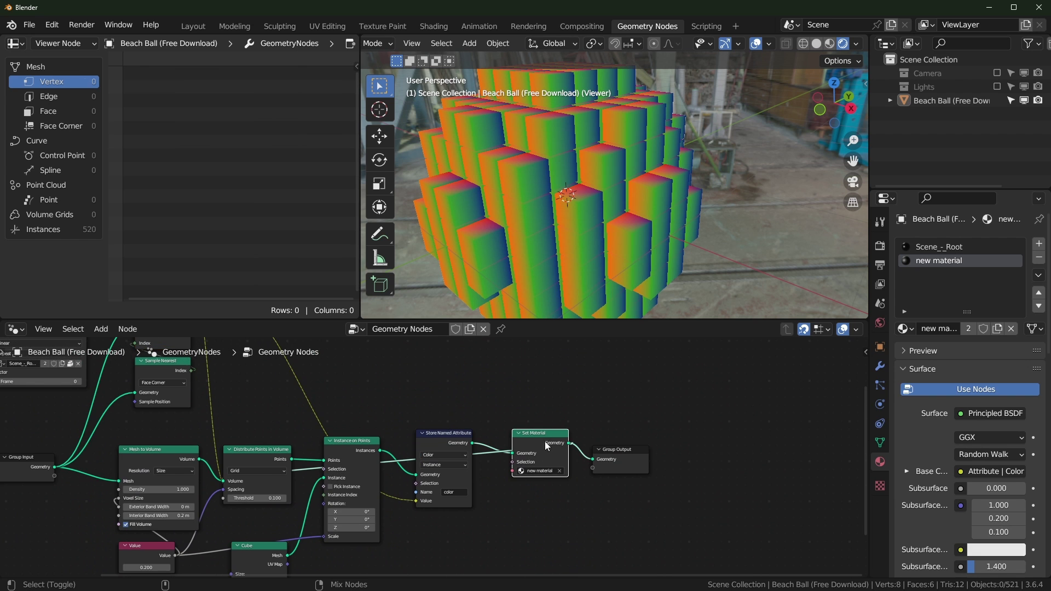
Step: Delete the Viewer node overlapping Distribute Points in Volume and move that node back in line with its neighbors
{"action": "middle_click_drag", "start_coordinate": [467, 434], "coordinate": [587, 422]}
{"action": "scroll", "coordinate": [422, 490], "scroll_direction": "up", "scroll_amount": 2}
{"action": "middle_click_drag", "start_coordinate": [373, 504], "coordinate": [442, 473]}
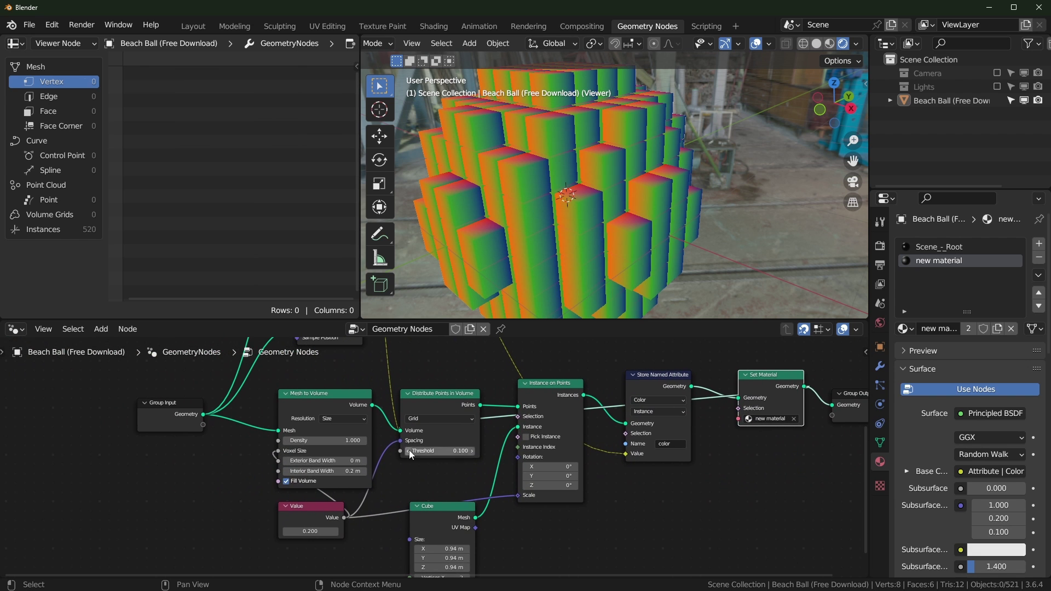
{"action": "left_click_drag", "start_coordinate": [416, 401], "coordinate": [407, 449]}
{"action": "left_click_drag", "start_coordinate": [433, 404], "coordinate": [435, 367]}
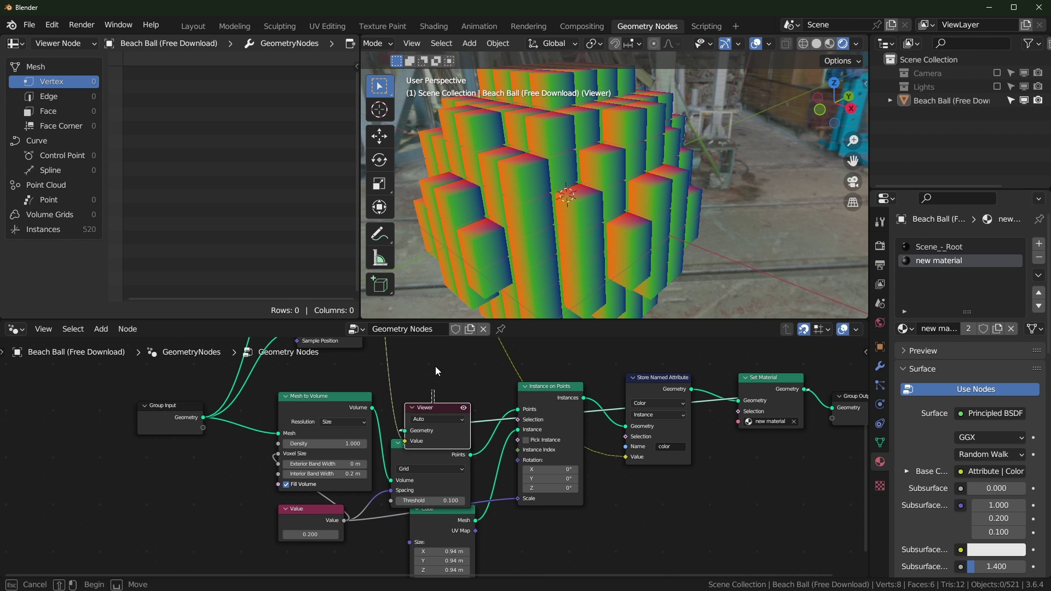
{"action": "left_click", "coordinate": [425, 409]}
{"action": "key", "text": "Delete"}
{"action": "left_click_drag", "start_coordinate": [430, 442], "coordinate": [442, 377]}
{"action": "middle_click_drag", "start_coordinate": [443, 378], "coordinate": [440, 493]}
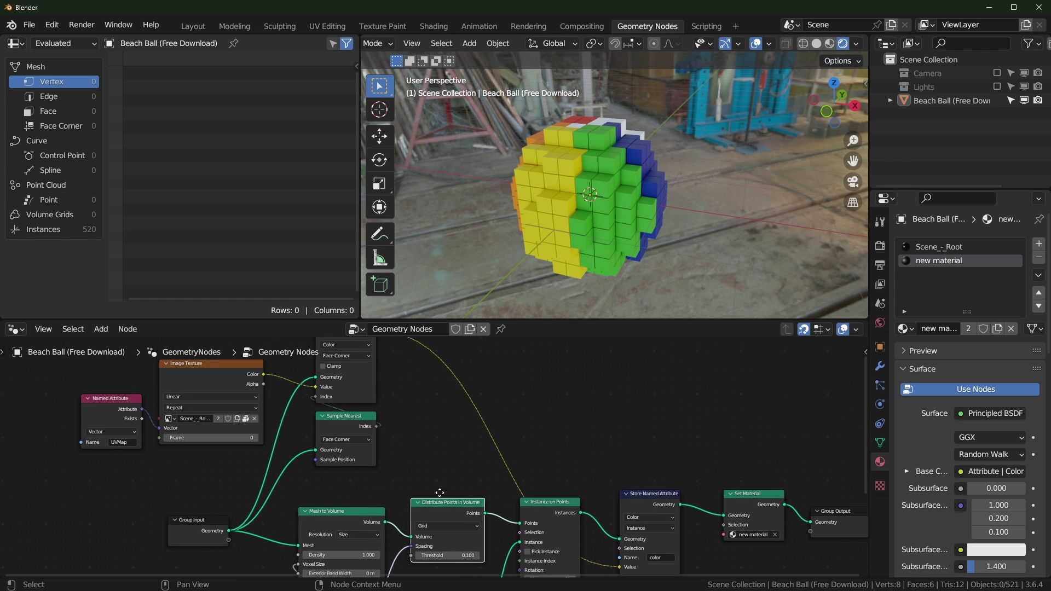
Step: Add a Realize Instances node between Store Named Attribute and Set Material
{"action": "key", "text": "ctrl+space"}
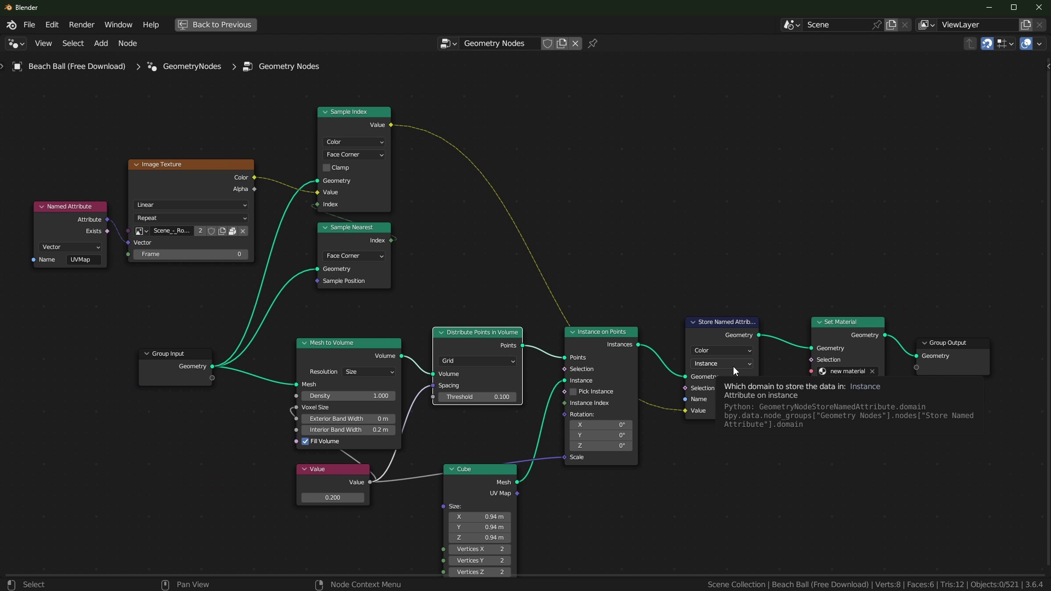
{"action": "key", "text": "ctrl+space"}
{"action": "middle_click_drag", "start_coordinate": [553, 480], "coordinate": [385, 465]}
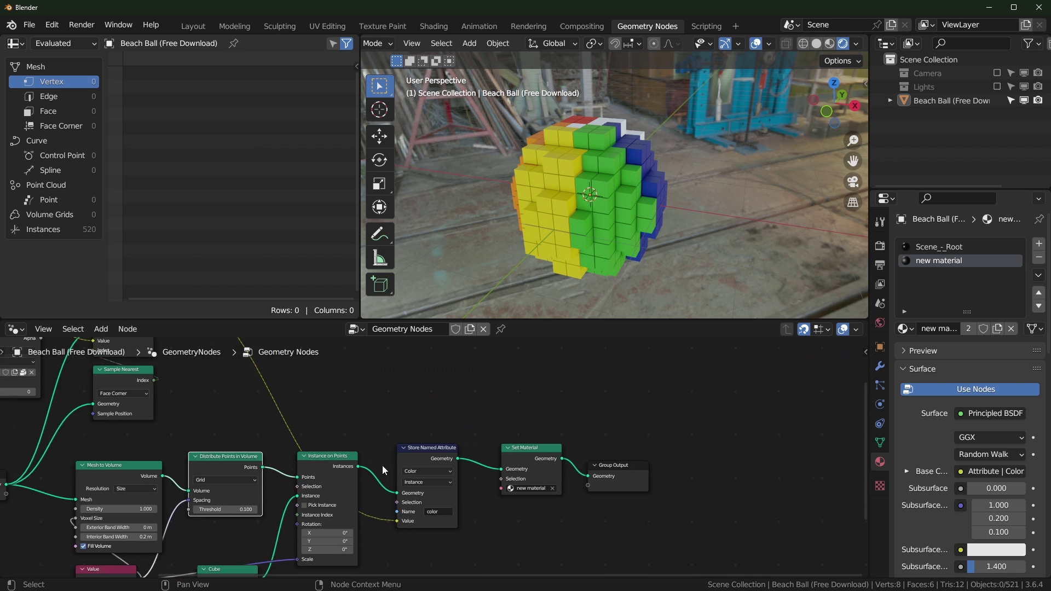
{"action": "scroll", "coordinate": [395, 467], "scroll_direction": "up", "scroll_amount": 3}
{"action": "key", "text": "shift+a"}
{"action": "type", "text": "sreal"}
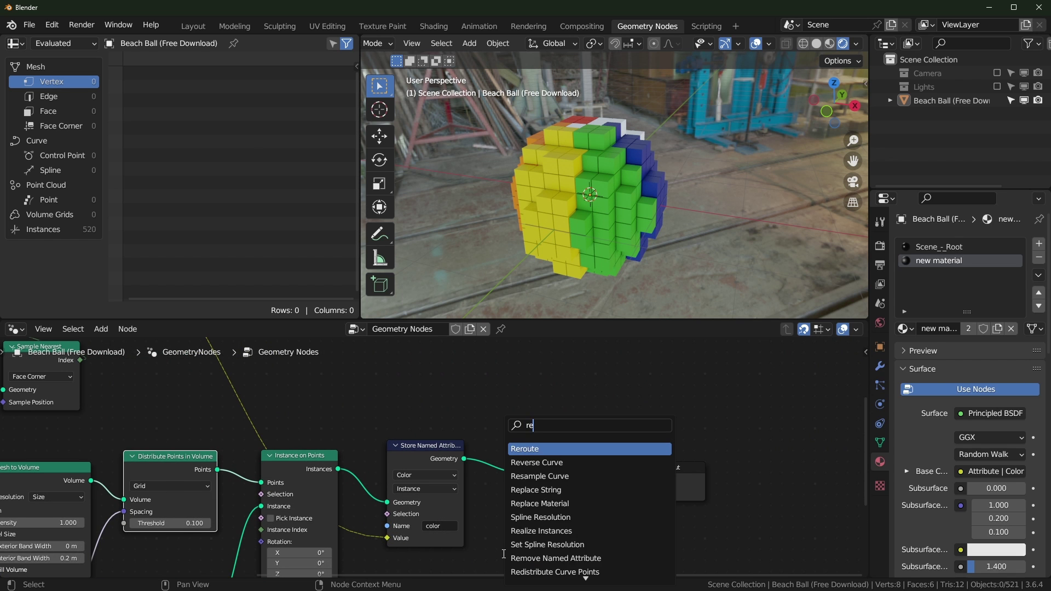
{"action": "key", "text": "Return"}
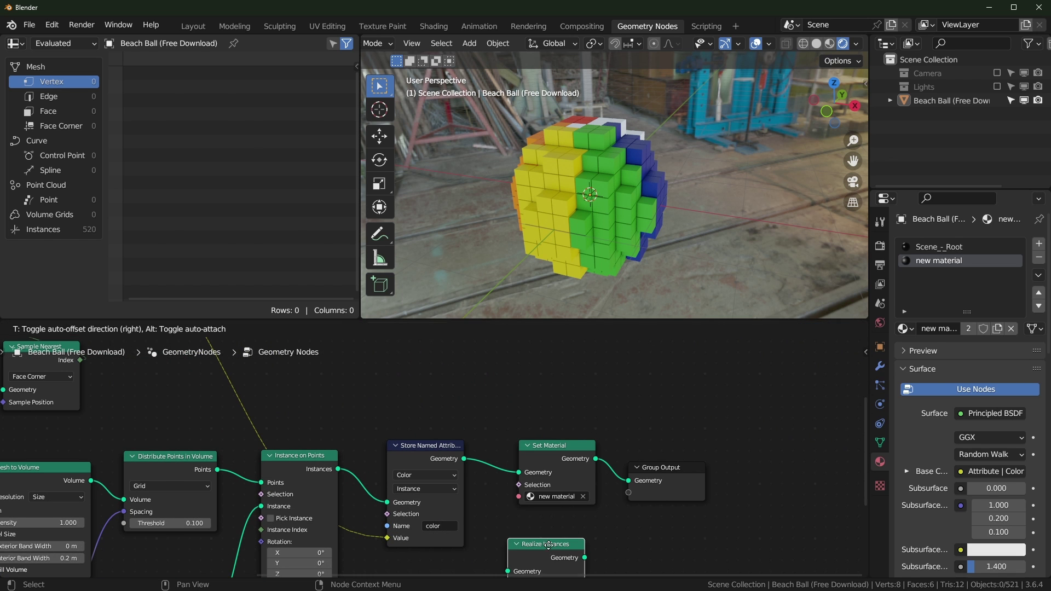
{"action": "left_click", "coordinate": [512, 438]}
{"action": "scroll", "coordinate": [550, 454], "scroll_direction": "up", "scroll_amount": 1}
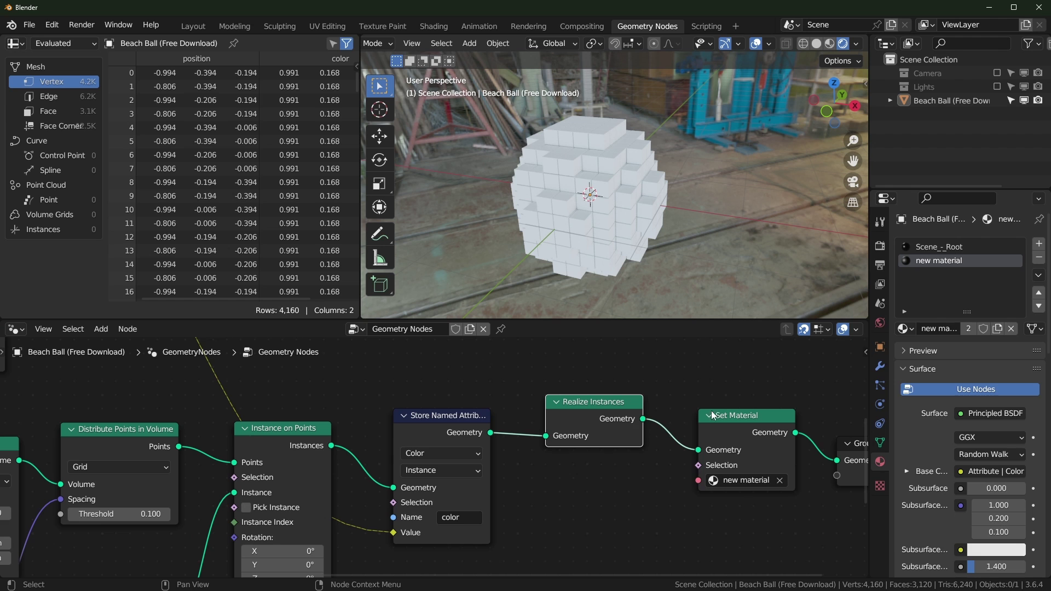
{"action": "scroll", "coordinate": [543, 488], "scroll_direction": "up", "scroll_amount": 1}
Step: Move the Realize Instances node between Instance on Points and Store Named Attribute
{"action": "left_click_drag", "start_coordinate": [560, 389], "coordinate": [560, 497], "text": "alt"}
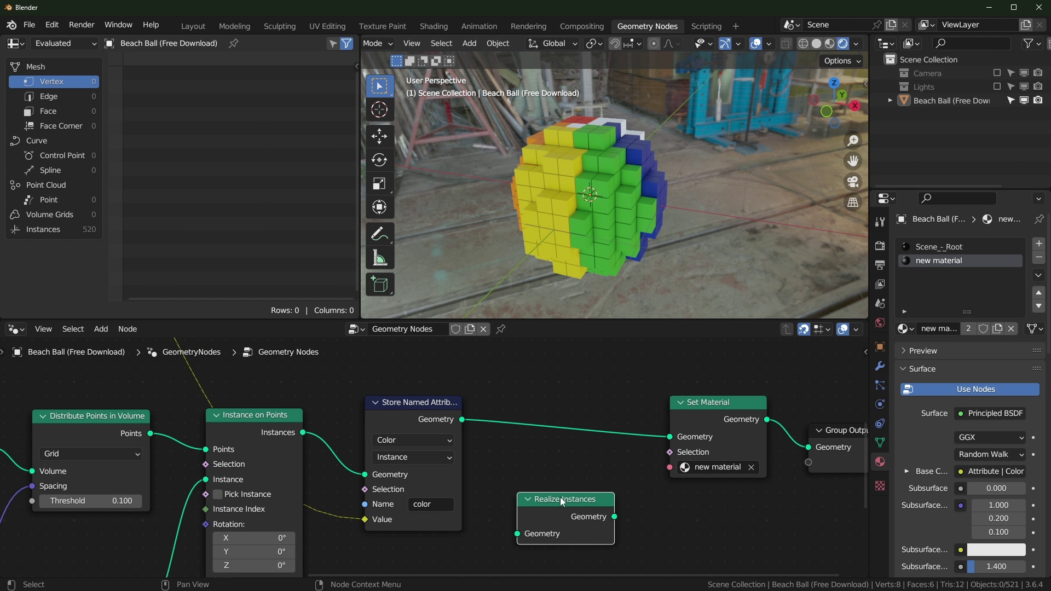
{"action": "left_click_drag", "start_coordinate": [404, 412], "coordinate": [542, 398]}
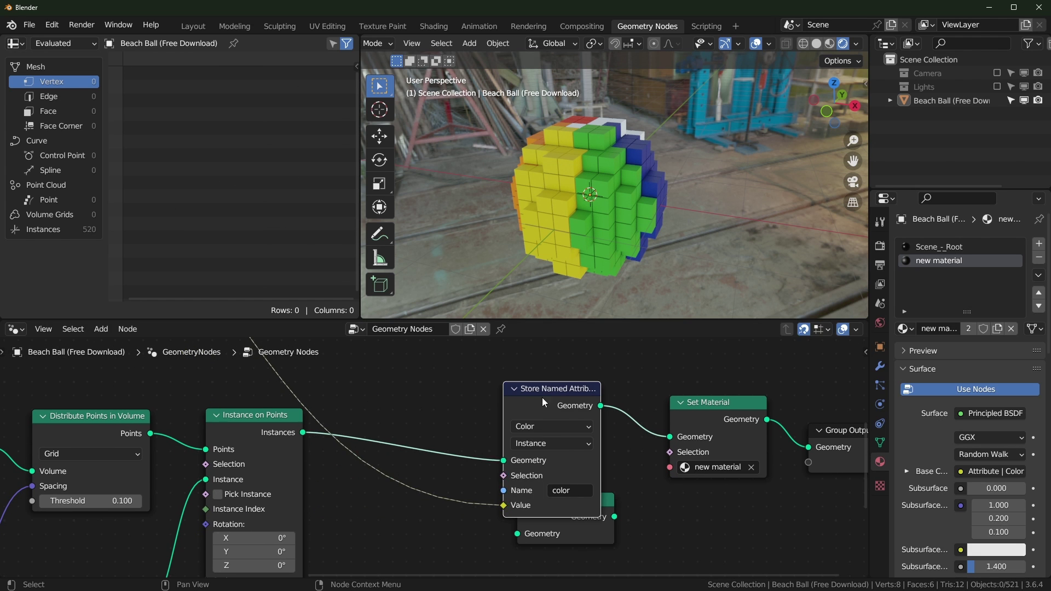
{"action": "left_click_drag", "start_coordinate": [575, 517], "coordinate": [651, 523]}
{"action": "left_click_drag", "start_coordinate": [566, 522], "coordinate": [393, 404]}
{"action": "left_click_drag", "start_coordinate": [608, 380], "coordinate": [519, 385]}
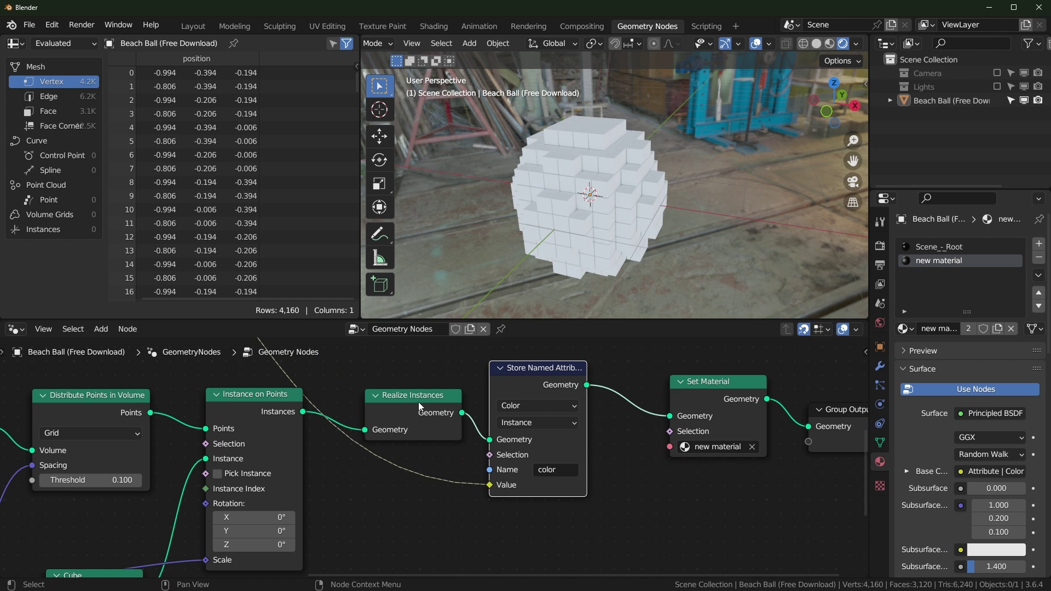
{"action": "mouse_move", "coordinate": [418, 404]}
{"action": "left_mouse_down"}
{"action": "mouse_move", "coordinate": [377, 402]}
{"action": "mouse_move", "coordinate": [409, 400]}
{"action": "left_mouse_up"}
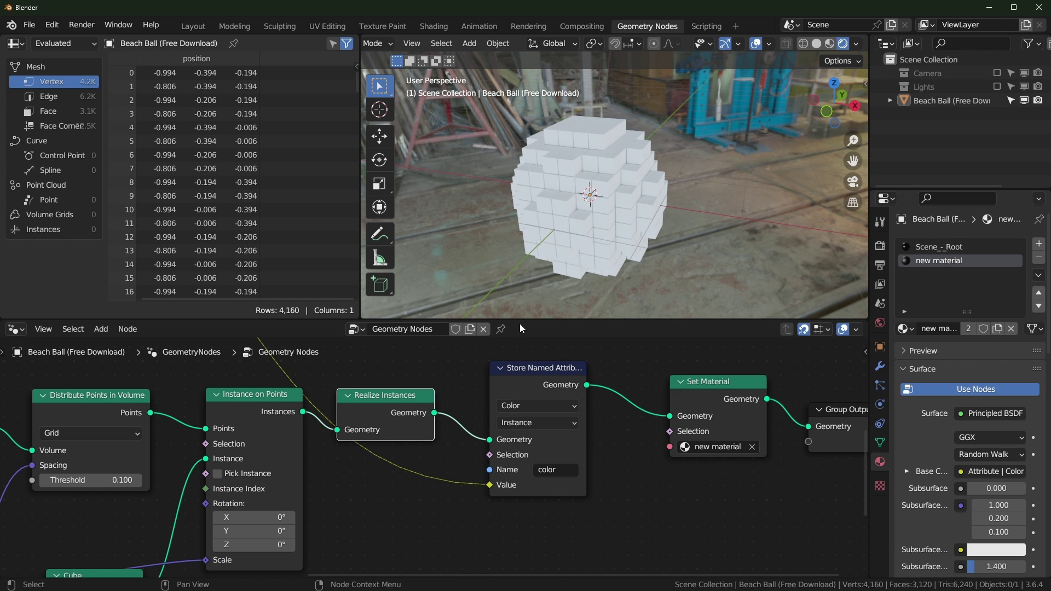
Step: Set the Store Named Attribute domain to Face and tidy the spacing of that node and Set Material
{"action": "left_click", "coordinate": [530, 425]}
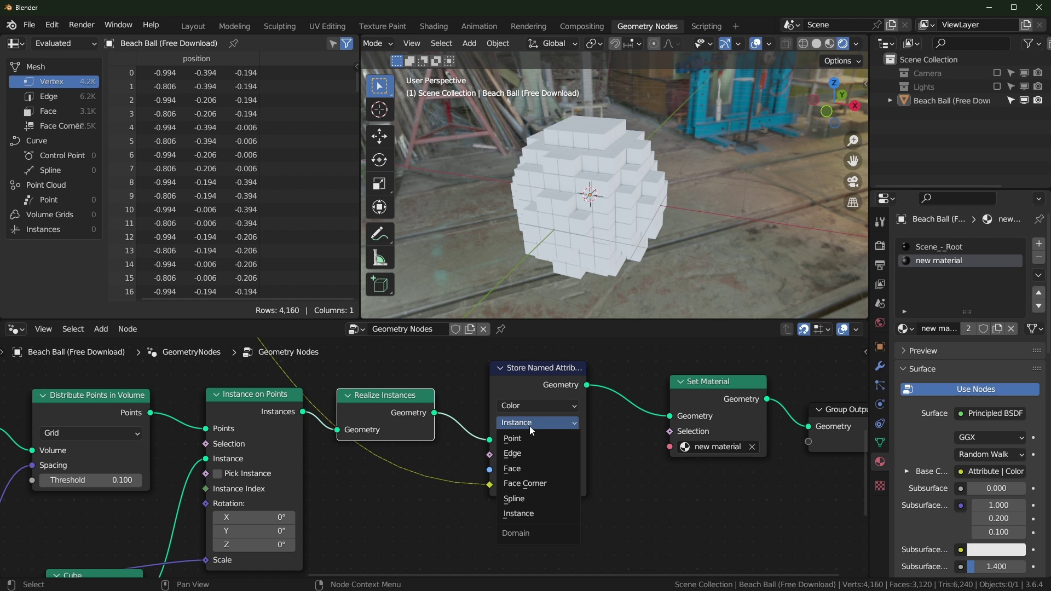
{"action": "left_click", "coordinate": [523, 468]}
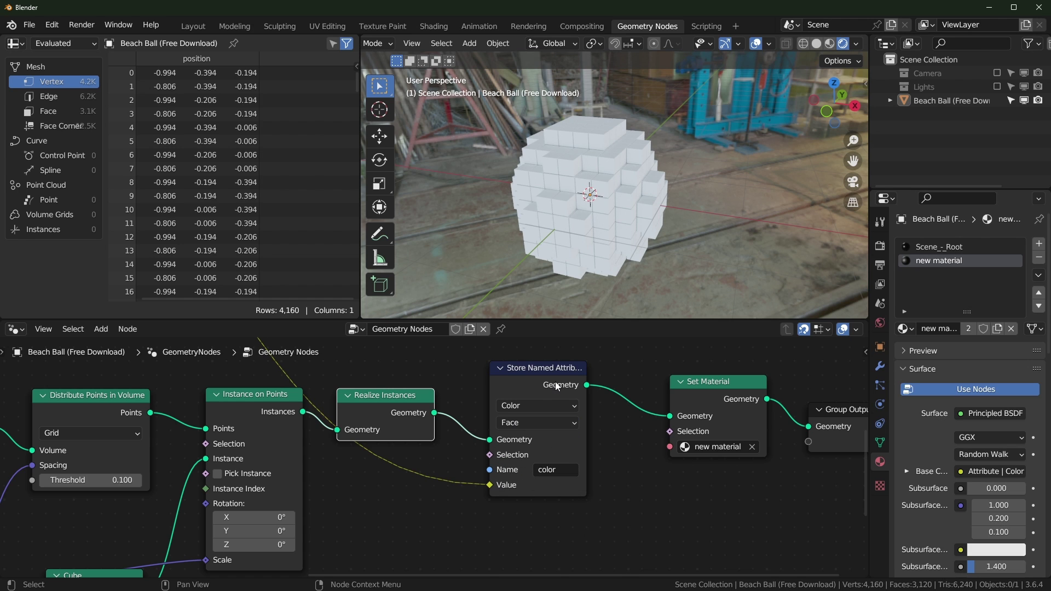
{"action": "left_click_drag", "start_coordinate": [555, 376], "coordinate": [557, 393]}
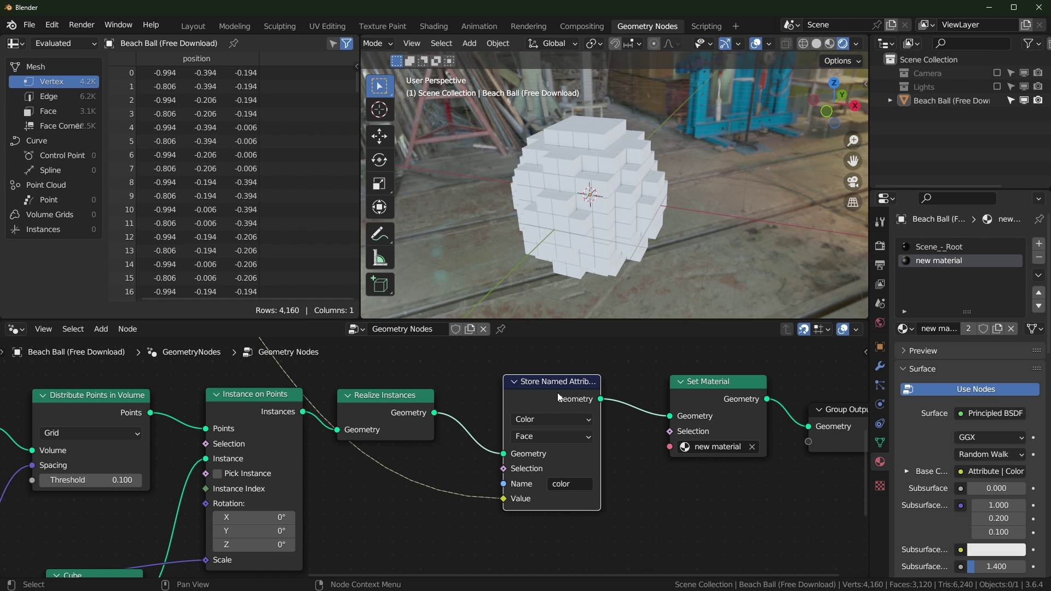
{"action": "left_click_drag", "start_coordinate": [718, 387], "coordinate": [690, 387]}
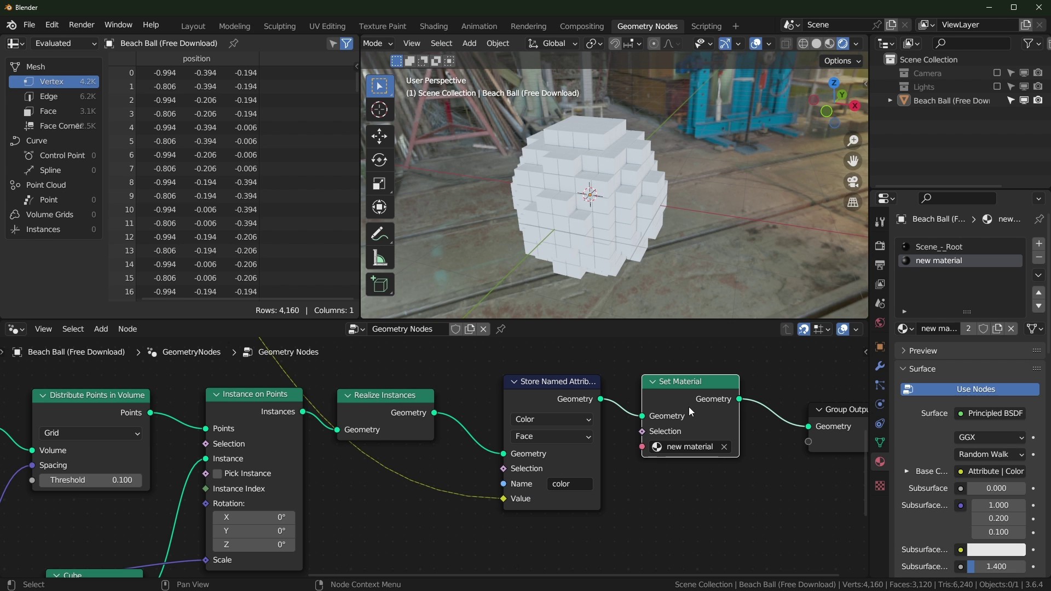
Step: In the Shading workspace, set the Attribute node's type to Geometry for the "color" attribute in new material
{"action": "left_click", "coordinate": [432, 27]}
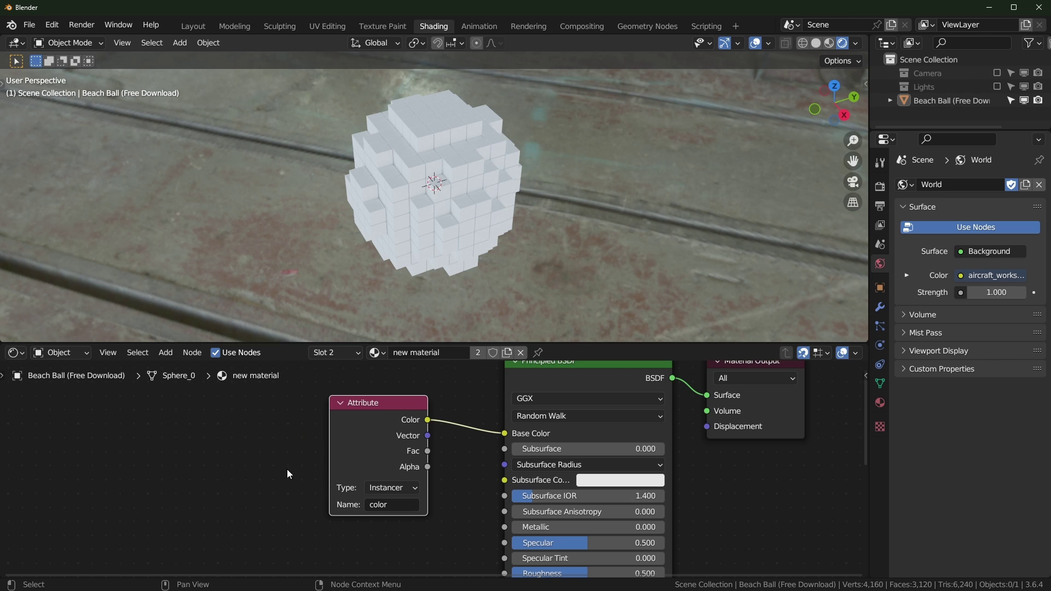
{"action": "middle_click_drag", "start_coordinate": [353, 275], "coordinate": [408, 248]}
{"action": "scroll", "coordinate": [433, 473], "scroll_direction": "down", "scroll_amount": 2}
{"action": "scroll", "coordinate": [411, 481], "scroll_direction": "up", "scroll_amount": 2}
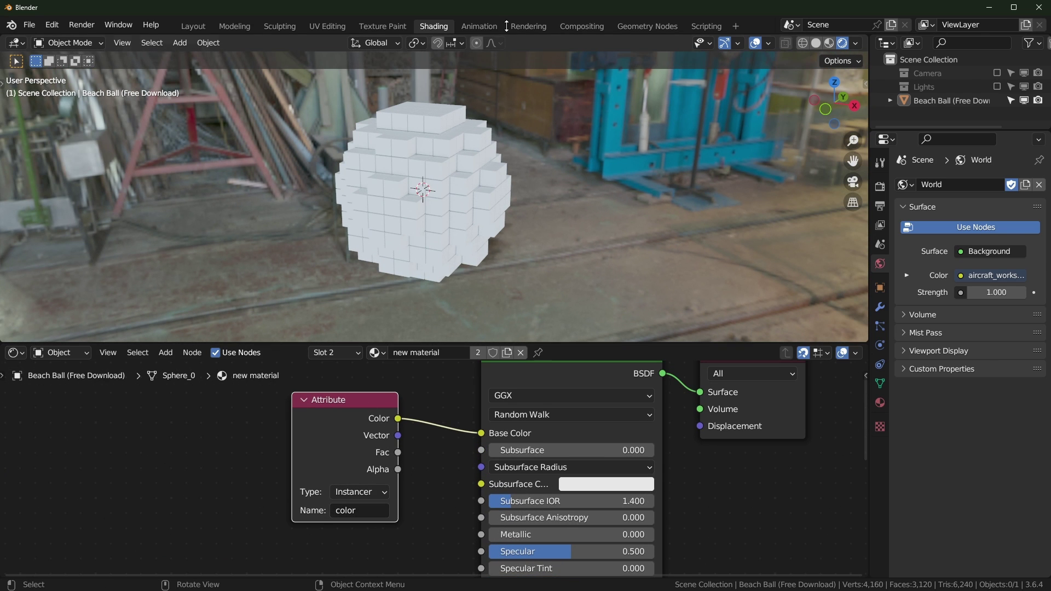
{"action": "left_click", "coordinate": [647, 27]}
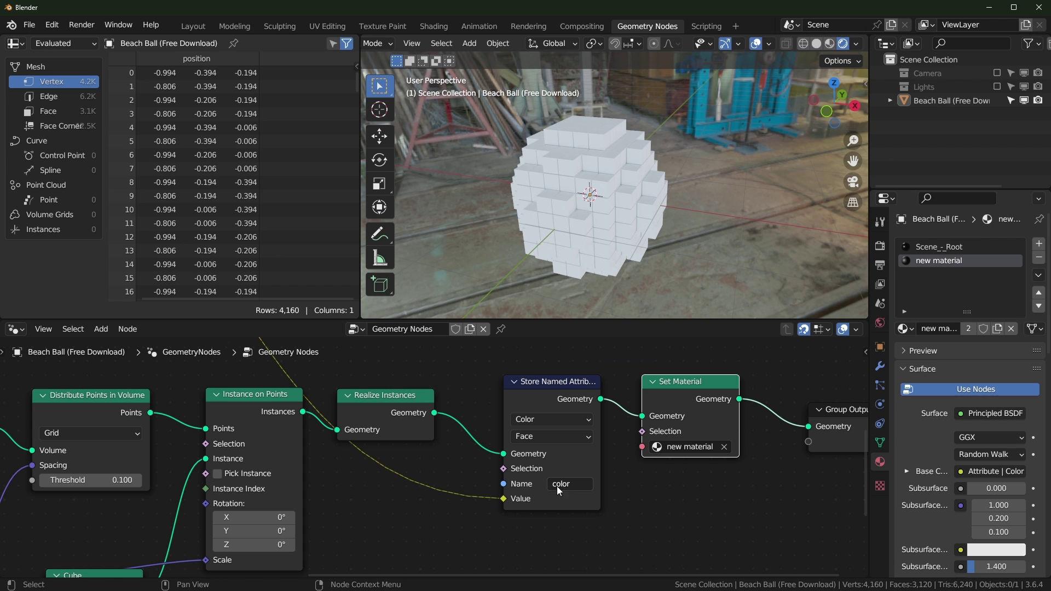
{"action": "left_click", "coordinate": [441, 26]}
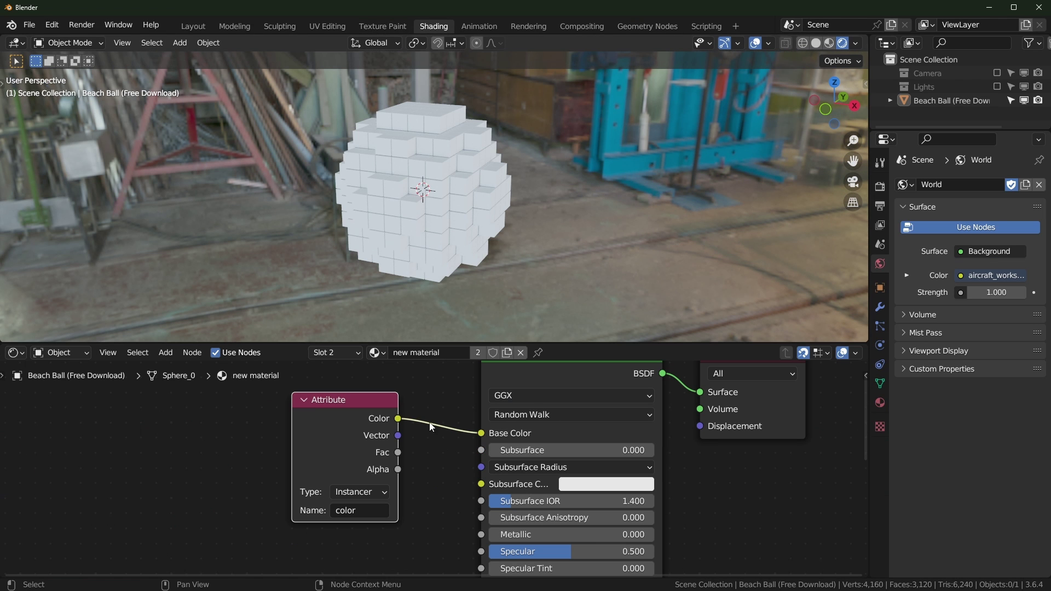
{"action": "left_click", "coordinate": [367, 493]}
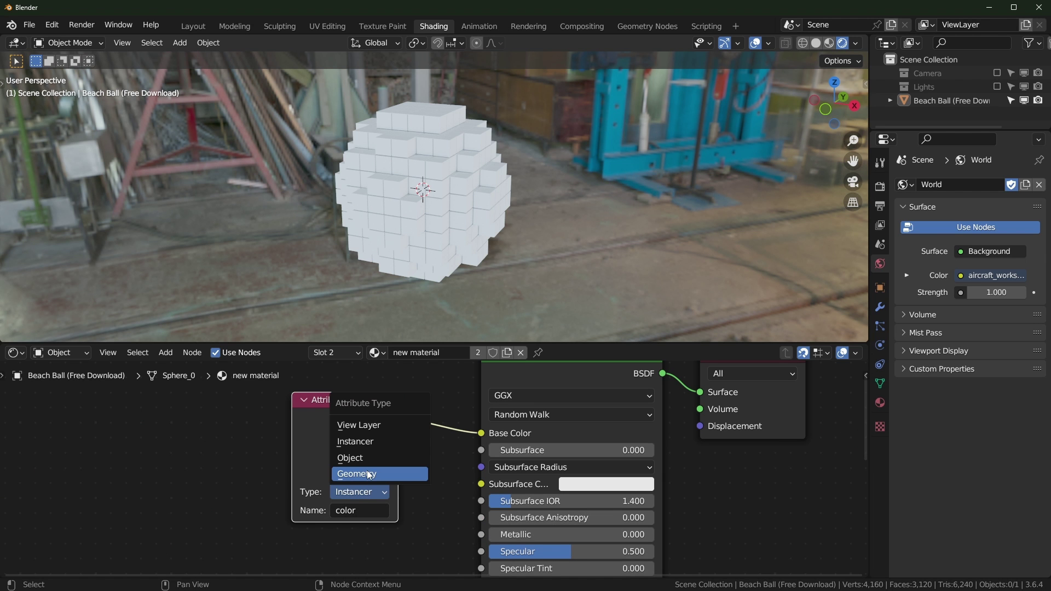
{"action": "left_click", "coordinate": [356, 473]}
Step: Examine up close how the sampled colors fall on the individual cube faces
{"action": "middle_click_drag", "start_coordinate": [428, 245], "coordinate": [475, 211]}
{"action": "middle_click_drag", "start_coordinate": [462, 163], "coordinate": [504, 235], "text": "shift"}
{"action": "scroll", "coordinate": [503, 235], "scroll_direction": "up", "scroll_amount": 3}
{"action": "middle_click_drag", "start_coordinate": [626, 277], "coordinate": [556, 287]}
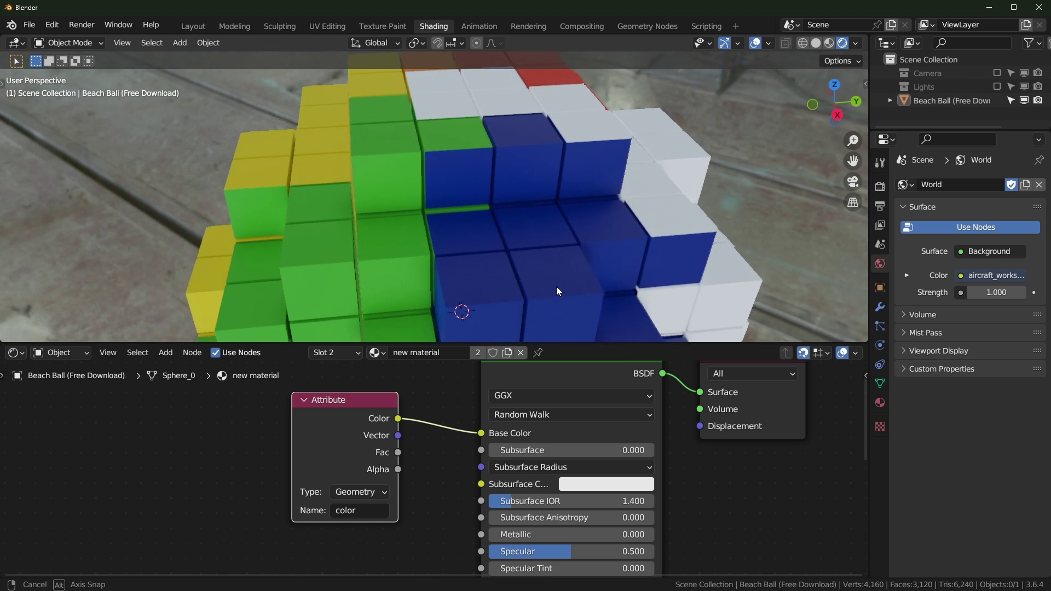
{"action": "scroll", "coordinate": [553, 284], "scroll_direction": "up", "scroll_amount": 4}
{"action": "middle_click_drag", "start_coordinate": [542, 246], "coordinate": [620, 268], "text": "shift"}
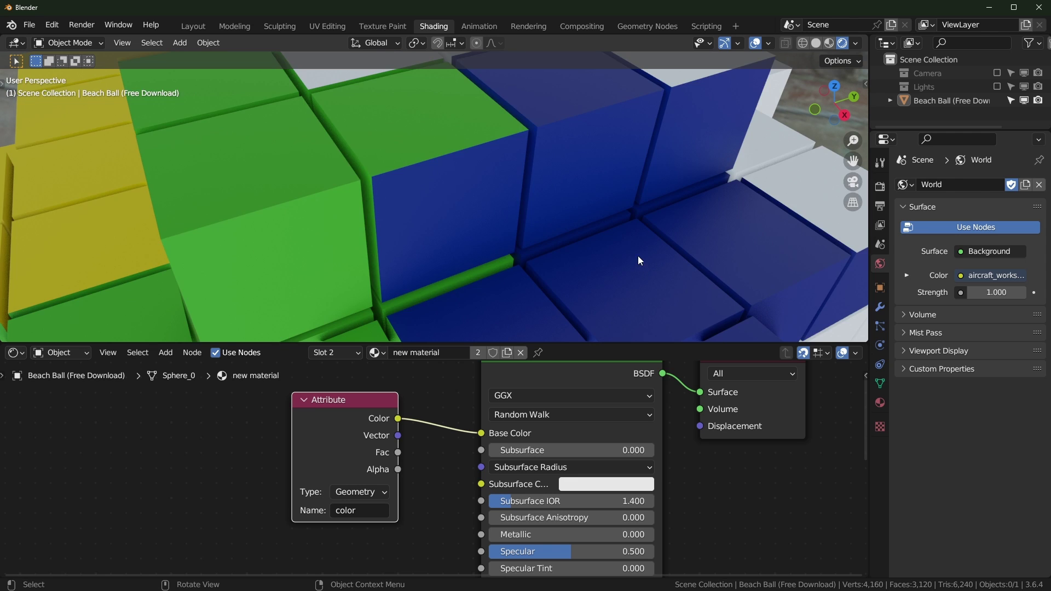
{"action": "scroll", "coordinate": [638, 255], "scroll_direction": "down", "scroll_amount": 3}
{"action": "scroll", "coordinate": [480, 240], "scroll_direction": "up", "scroll_amount": 3}
Step: Return to the Geometry Nodes workspace and shift the nodes after Realize Instances away to make room in the chain
{"action": "left_click", "coordinate": [647, 26]}
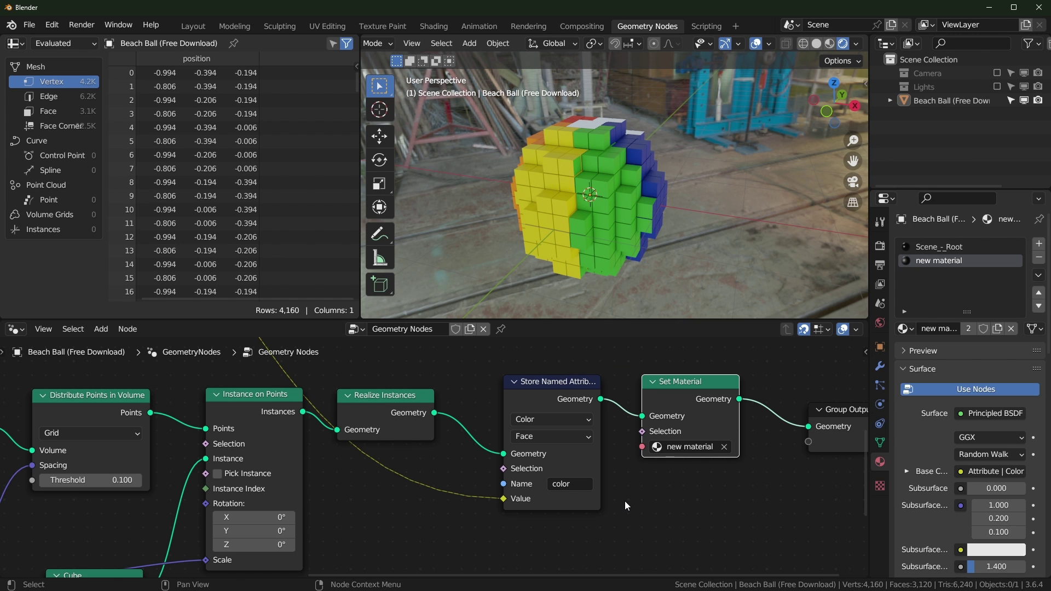
{"action": "scroll", "coordinate": [631, 491], "scroll_direction": "down", "scroll_amount": 3}
{"action": "scroll", "coordinate": [682, 396], "scroll_direction": "down", "scroll_amount": 5, "text": "ctrl"}
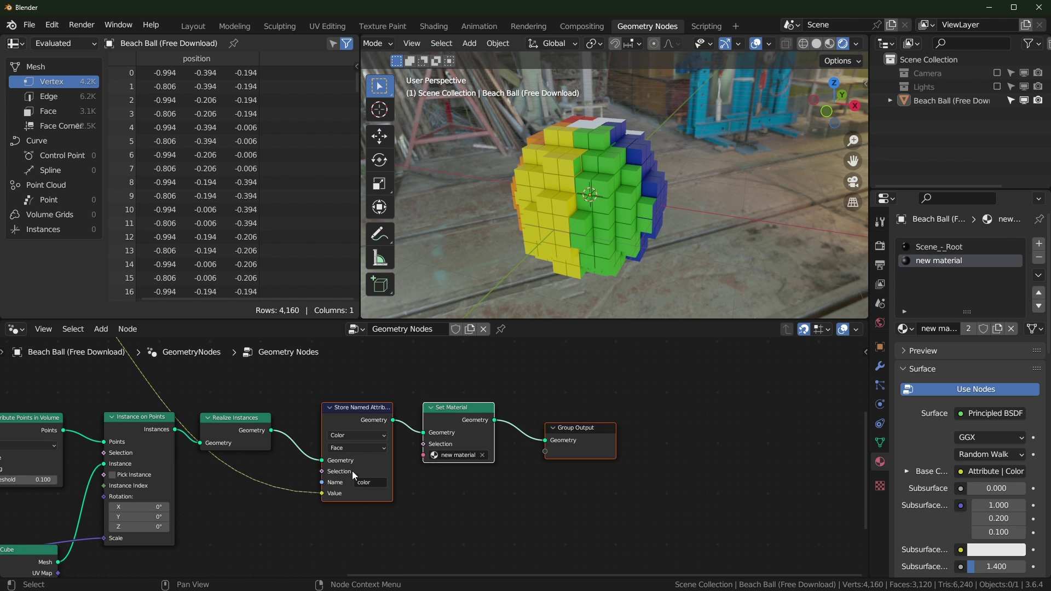
{"action": "left_click_drag", "start_coordinate": [353, 410], "coordinate": [515, 413]}
{"action": "scroll", "coordinate": [349, 500], "scroll_direction": "up", "scroll_amount": 4}
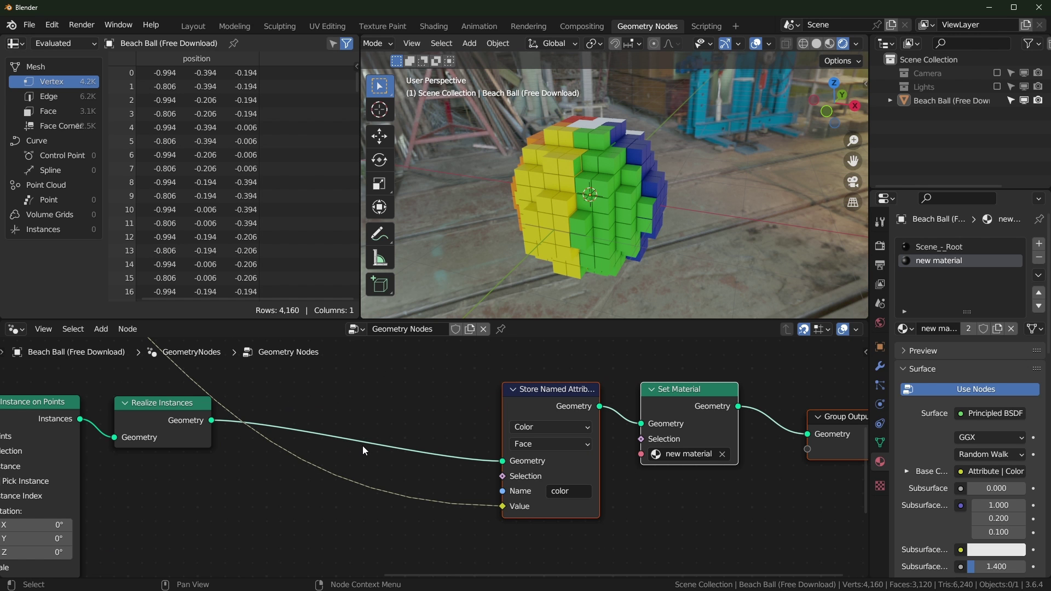
Step: Examine the color boundaries between neighboring cubes up close from several angles in the viewport
{"action": "scroll", "coordinate": [629, 261], "scroll_direction": "up", "scroll_amount": 8}
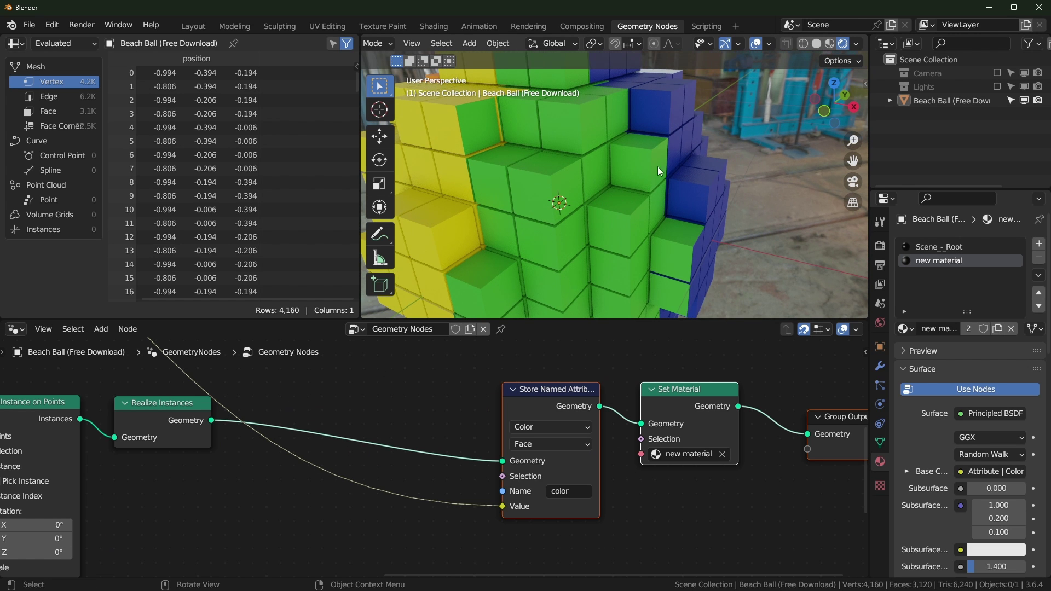
{"action": "scroll", "coordinate": [559, 178], "scroll_direction": "up", "scroll_amount": 3}
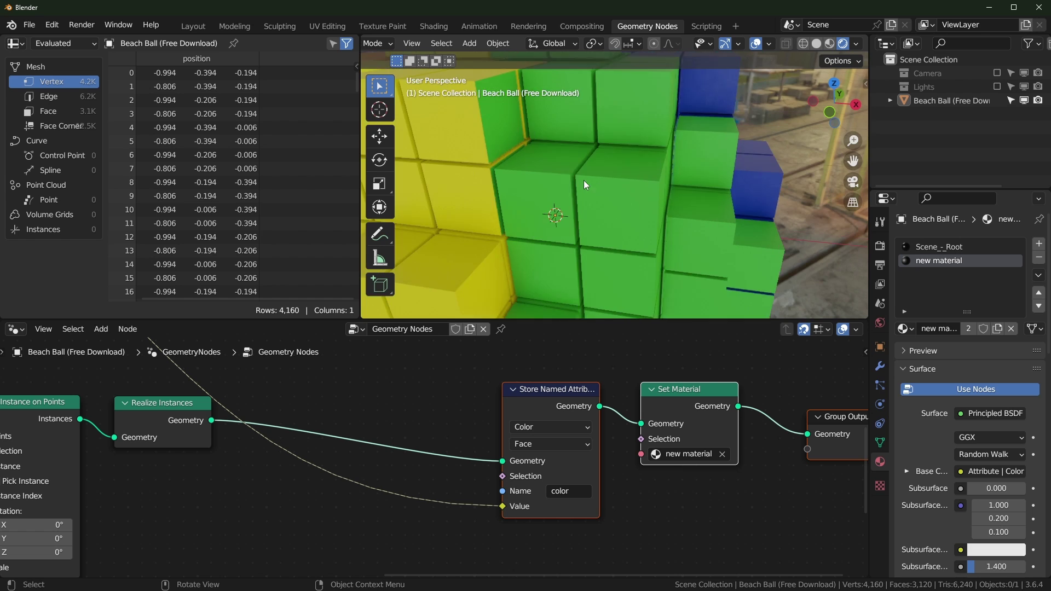
{"action": "middle_click_drag", "start_coordinate": [584, 185], "coordinate": [576, 158]}
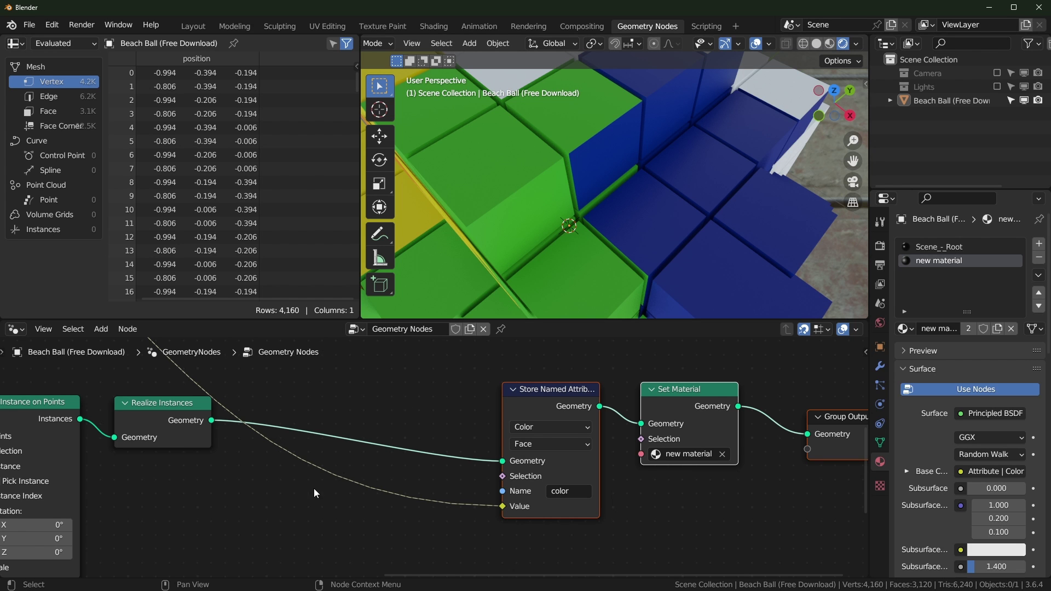
Step: Space out Store Named Attribute, Set Material and Group Output, leaving gaps on both sides of Store Named Attribute
{"action": "scroll", "coordinate": [383, 476], "scroll_direction": "down", "scroll_amount": 4}
{"action": "middle_click_drag", "start_coordinate": [427, 464], "coordinate": [457, 460]}
{"action": "left_click_drag", "start_coordinate": [520, 418], "coordinate": [480, 419]}
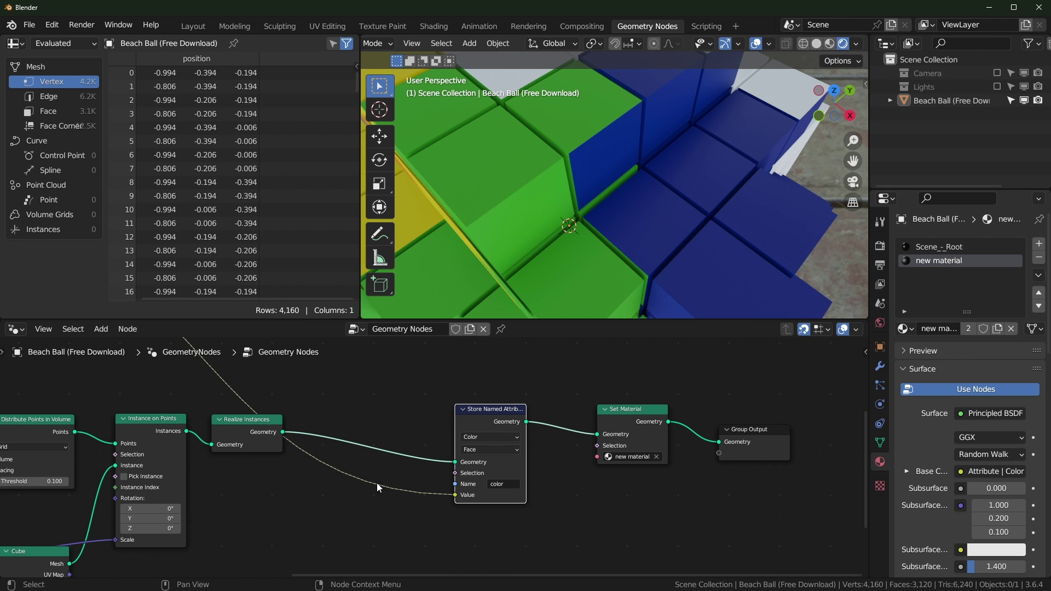
{"action": "left_click_drag", "start_coordinate": [634, 484], "coordinate": [732, 435]}
{"action": "left_click_drag", "start_coordinate": [646, 422], "coordinate": [731, 421]}
{"action": "middle_click_drag", "start_coordinate": [374, 534], "coordinate": [443, 500]}
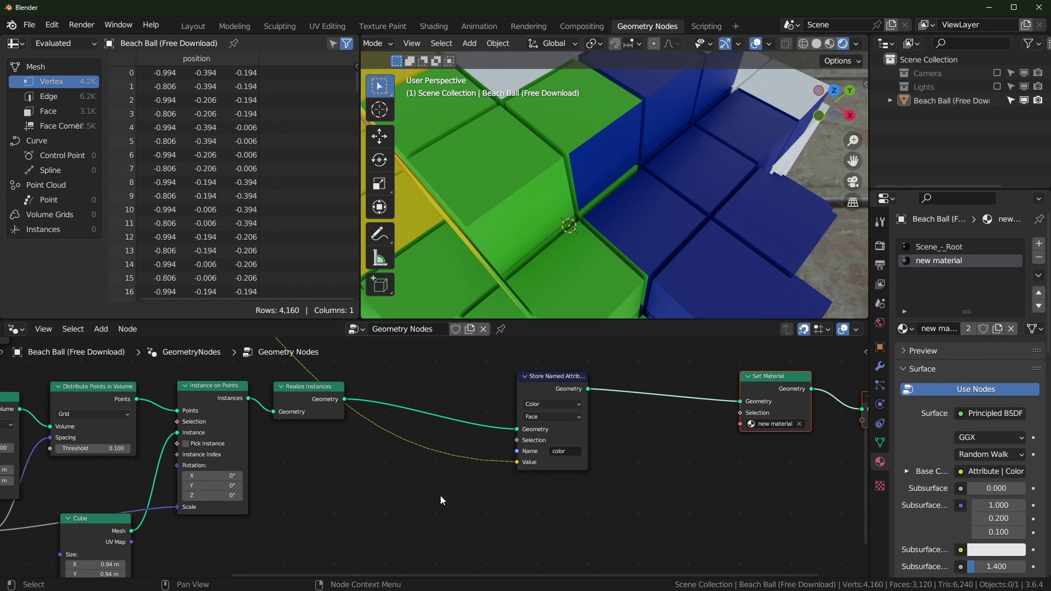
Step: Add a Scale Elements node between Realize Instances and Store Named Attribute
{"action": "key", "text": "shift+a"}
{"action": "mouse_move", "coordinate": [430, 513]}
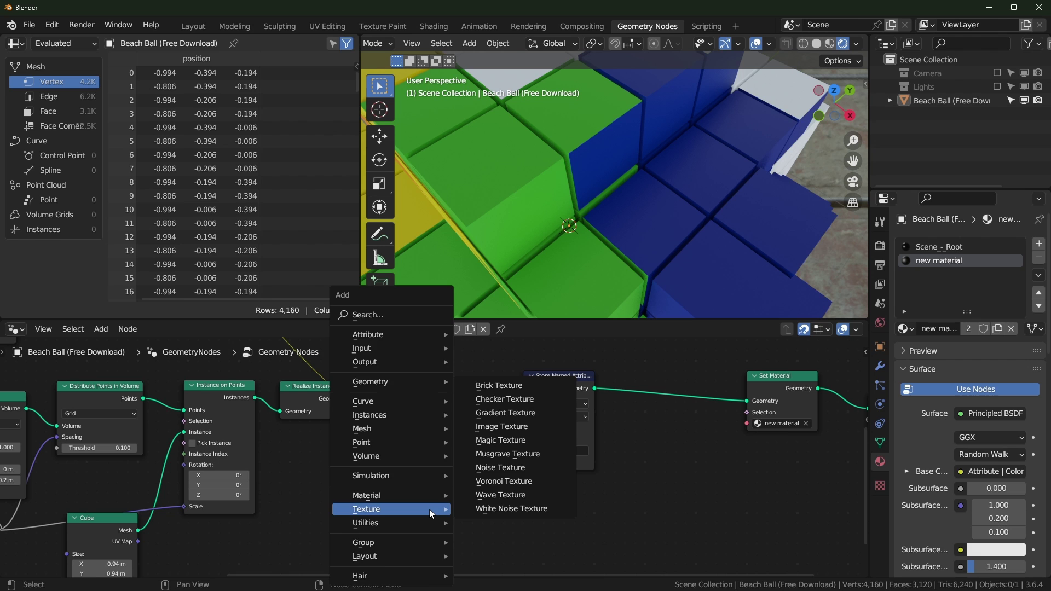
{"action": "type", "text": "scale"}
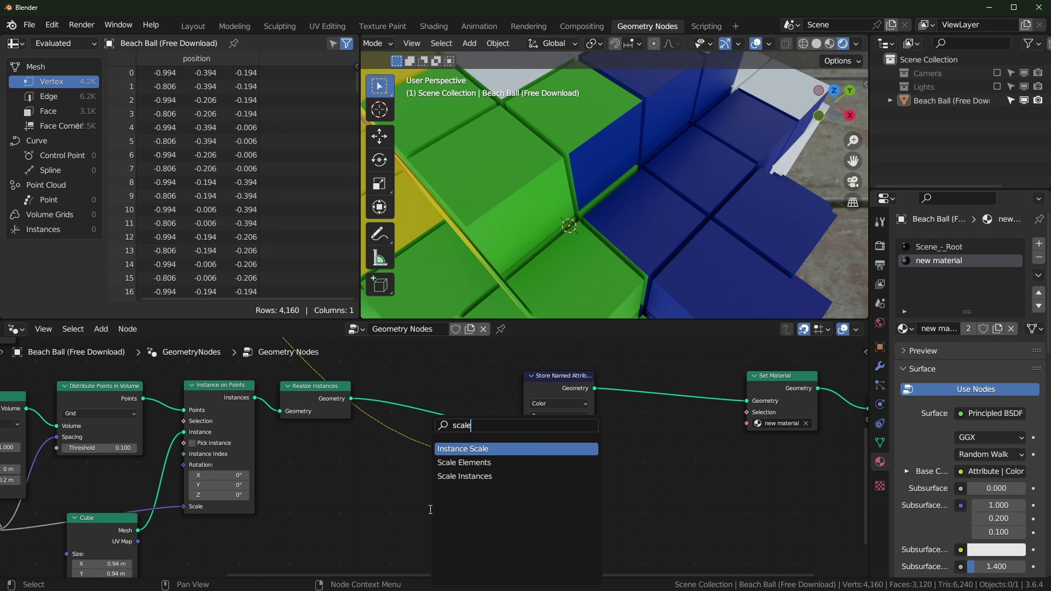
{"action": "key", "text": "Down"}
{"action": "key", "text": "Return"}
{"action": "left_click", "coordinate": [430, 510]}
{"action": "left_click_drag", "start_coordinate": [471, 522], "coordinate": [452, 401]}
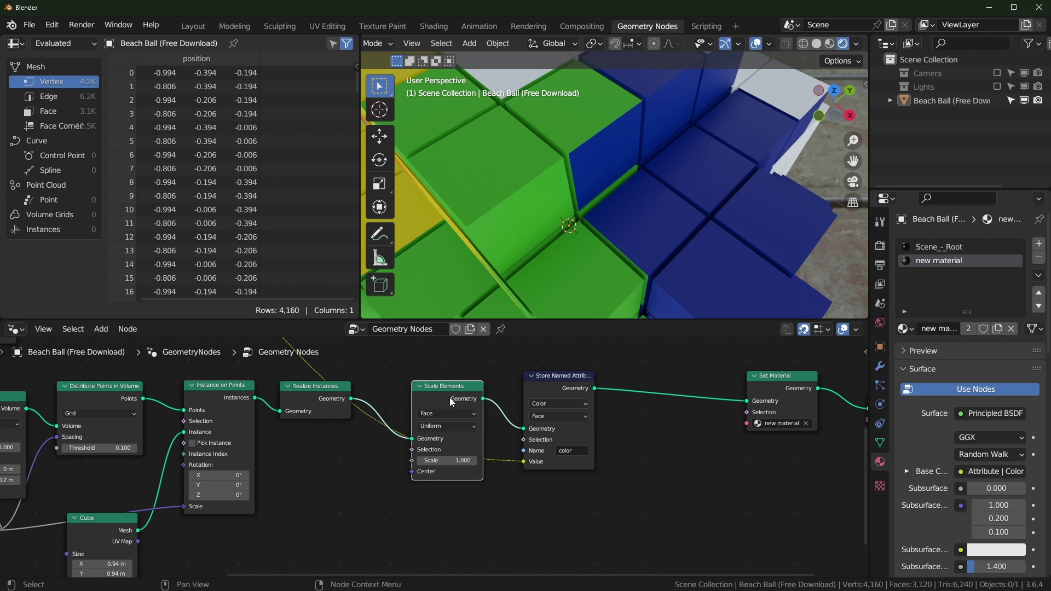
Step: Duplicate the Scale Elements node between Store Named Attribute and Set Material, and align both copies with the chain
{"action": "key", "text": "shift+d"}
{"action": "left_click", "coordinate": [664, 374]}
{"action": "left_click_drag", "start_coordinate": [664, 375], "coordinate": [669, 385]}
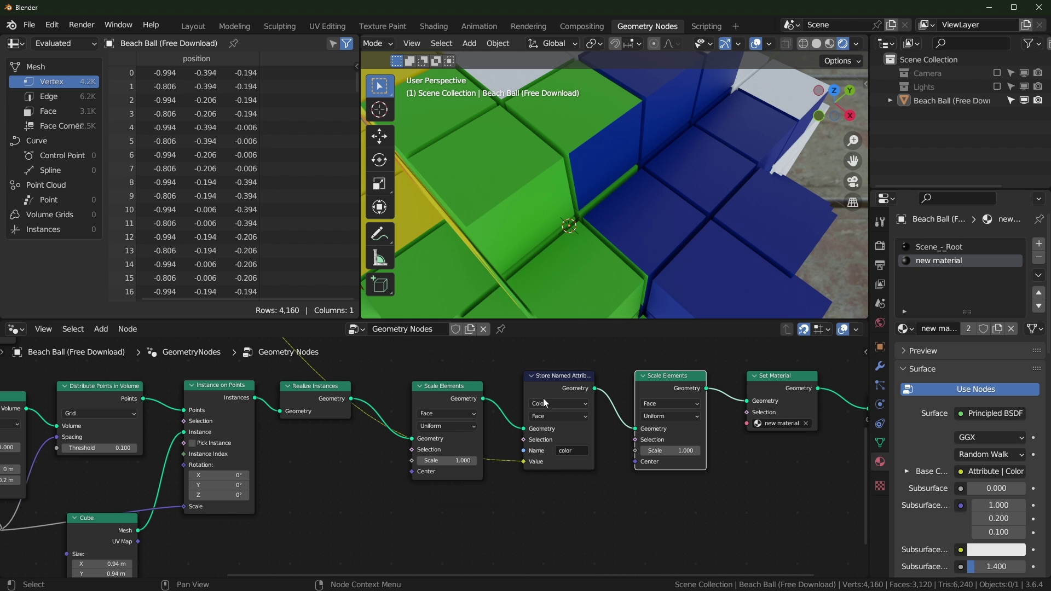
{"action": "left_click_drag", "start_coordinate": [439, 403], "coordinate": [450, 393]}
Step: Set the scale of the Scale Elements node before Store Named Attribute to 0.260
{"action": "left_click", "coordinate": [467, 459], "text": "shift"}
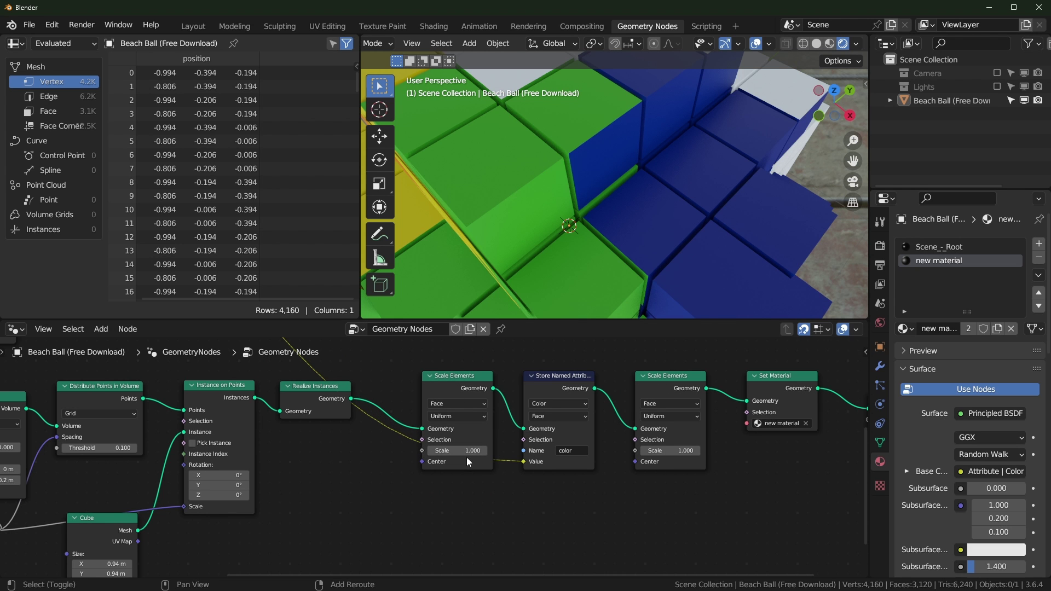
{"action": "left_click_drag", "start_coordinate": [469, 452], "coordinate": [430, 452], "text": "shift"}
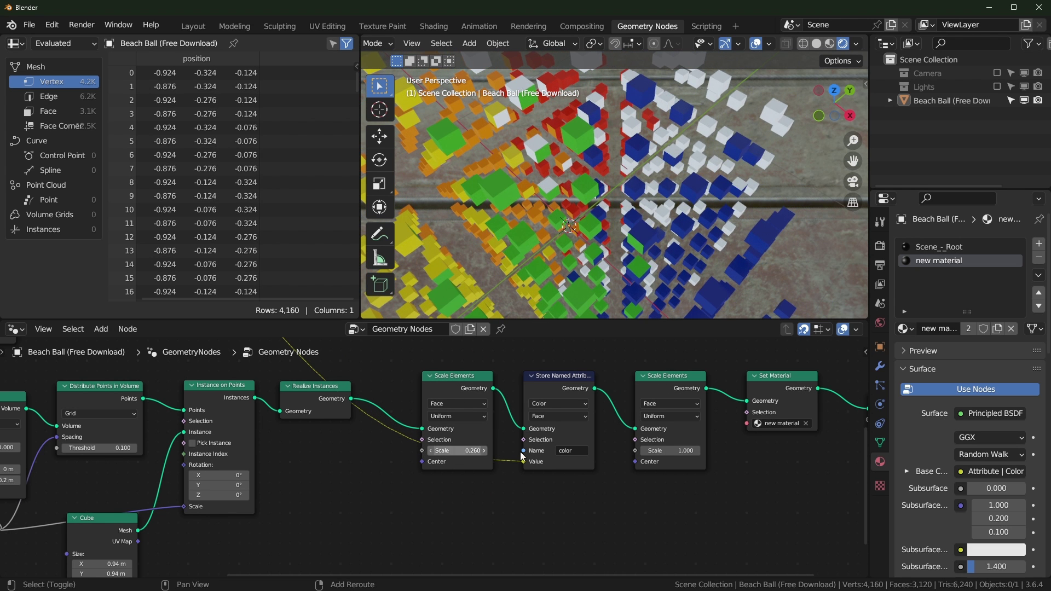
{"action": "mouse_move", "coordinate": [682, 451]}
{"action": "left_mouse_down", "text": "shift"}
{"action": "mouse_move", "coordinate": [772, 451]}
{"action": "mouse_move", "coordinate": [669, 453]}
{"action": "left_mouse_up", "text": "shift"}
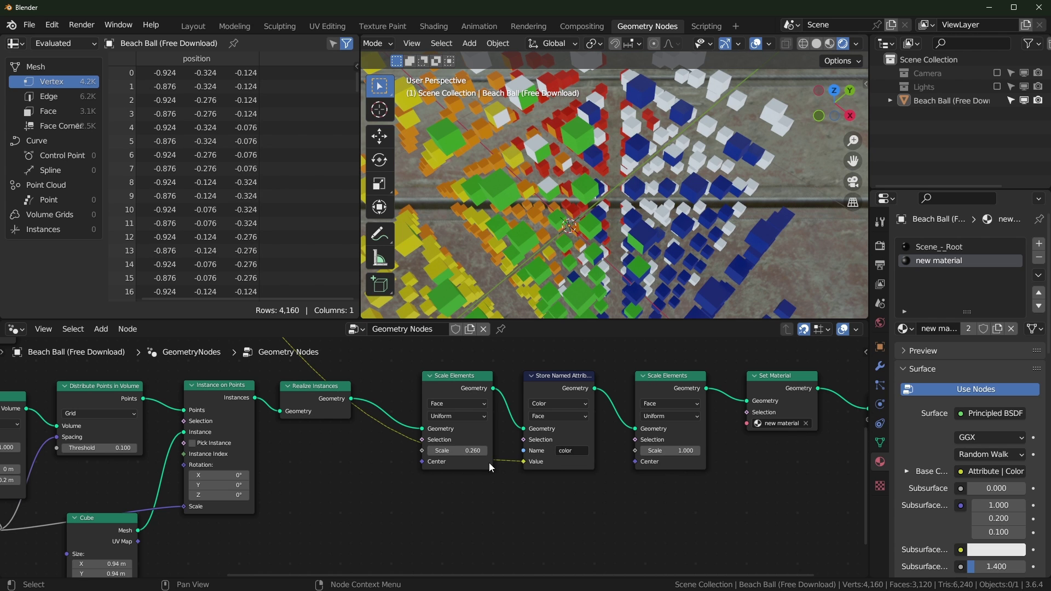
Step: Add a Value node in the empty space below Realize Instances and the first Scale Elements node
{"action": "scroll", "coordinate": [471, 451], "scroll_direction": "up", "scroll_amount": 1}
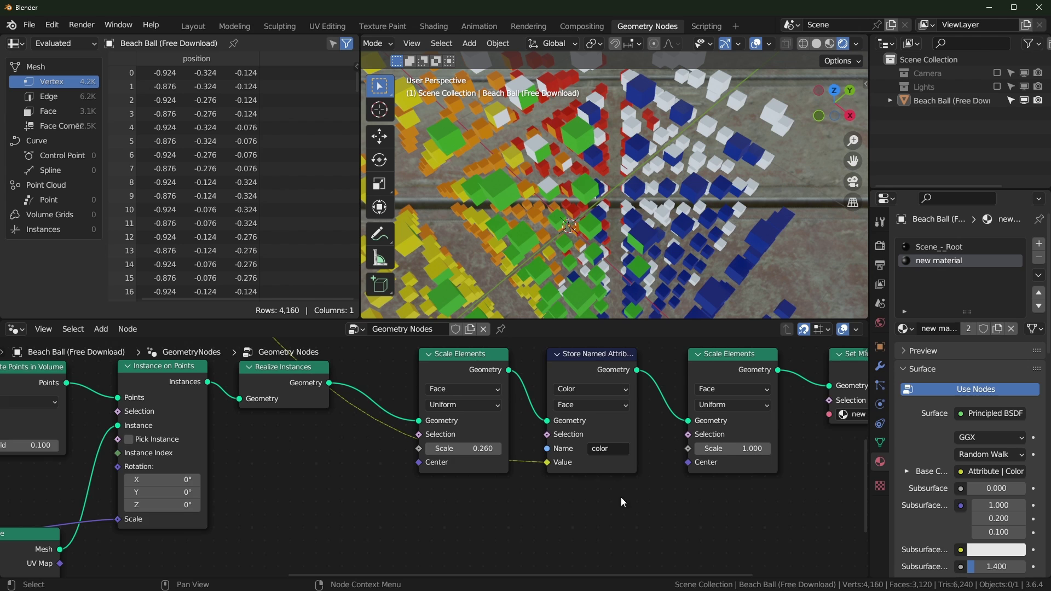
{"action": "middle_click_drag", "start_coordinate": [622, 500], "coordinate": [500, 517]}
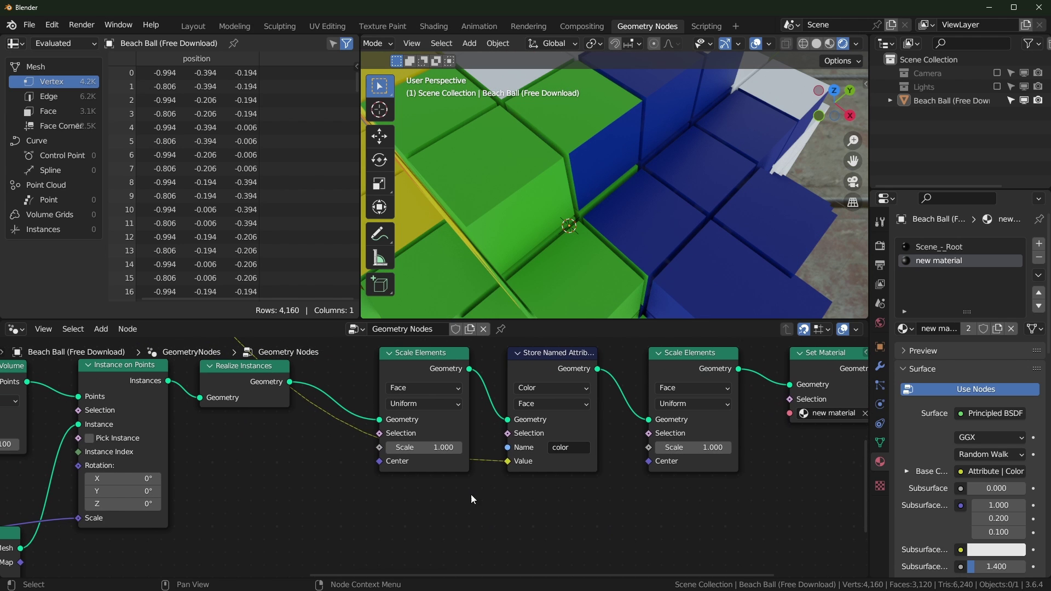
{"action": "key", "text": "shift+a"}
{"action": "mouse_move", "coordinate": [448, 521]}
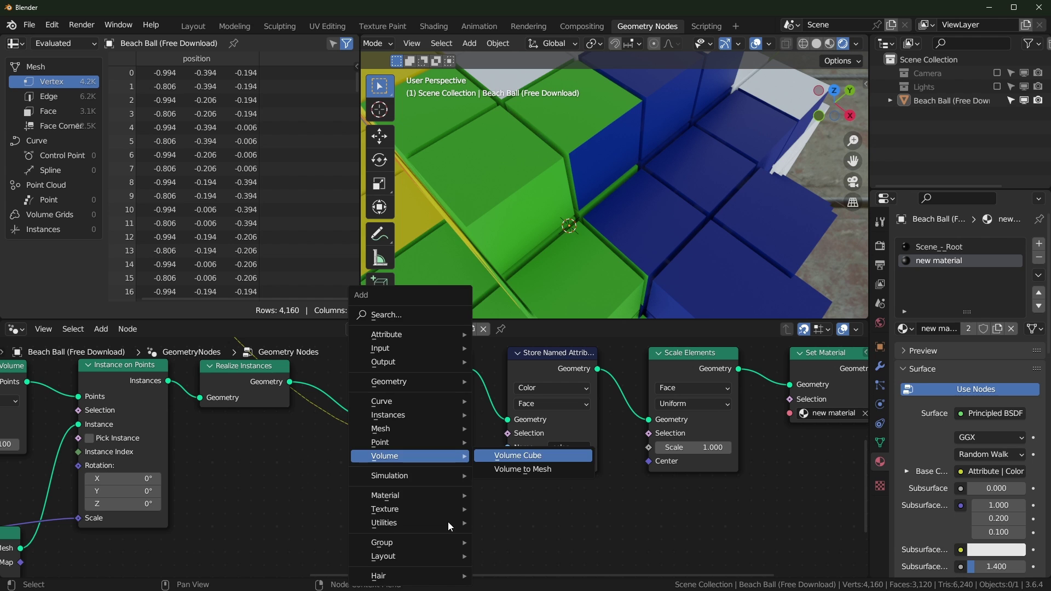
{"action": "type", "text": "v"}
{"action": "key", "text": "Return"}
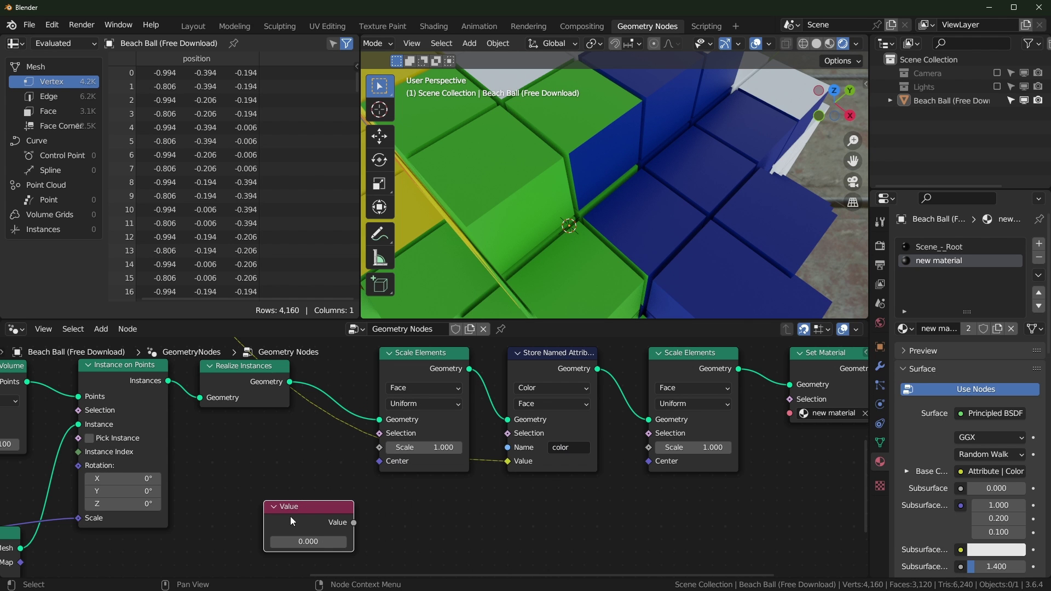
Step: Add a Math node set to Divide beside the Value node and set the Value node to 1
{"action": "key", "text": "shift+a"}
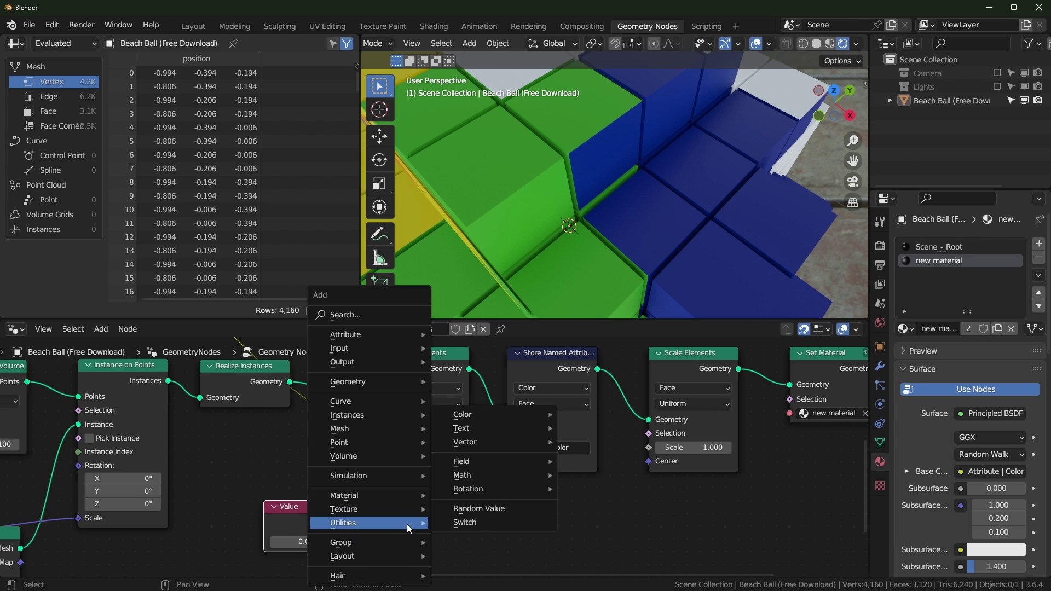
{"action": "type", "text": "smath"}
{"action": "key", "text": "Return"}
{"action": "left_click", "coordinate": [408, 524]}
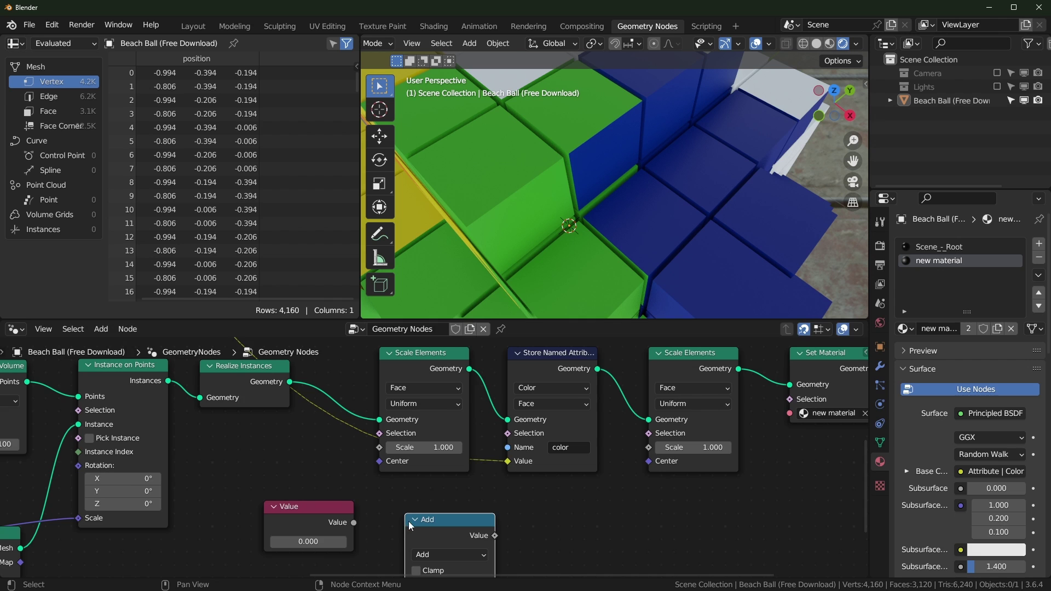
{"action": "middle_click_drag", "start_coordinate": [459, 563], "coordinate": [485, 503]}
{"action": "left_click", "coordinate": [492, 493]}
{"action": "double_click", "coordinate": [386, 508]}
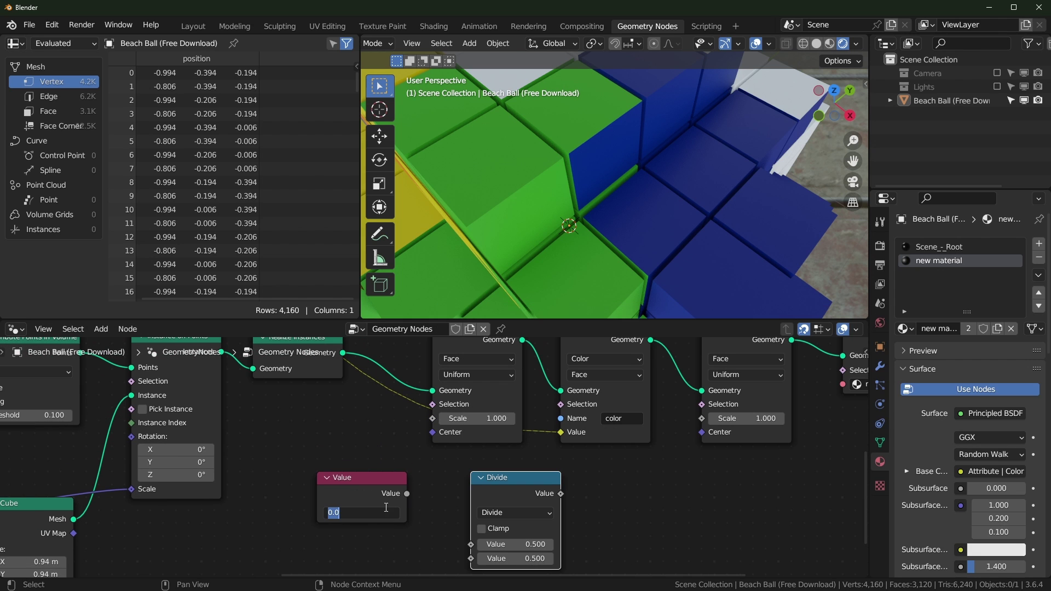
{"action": "type", "text": "1"}
{"action": "key", "text": "Return"}
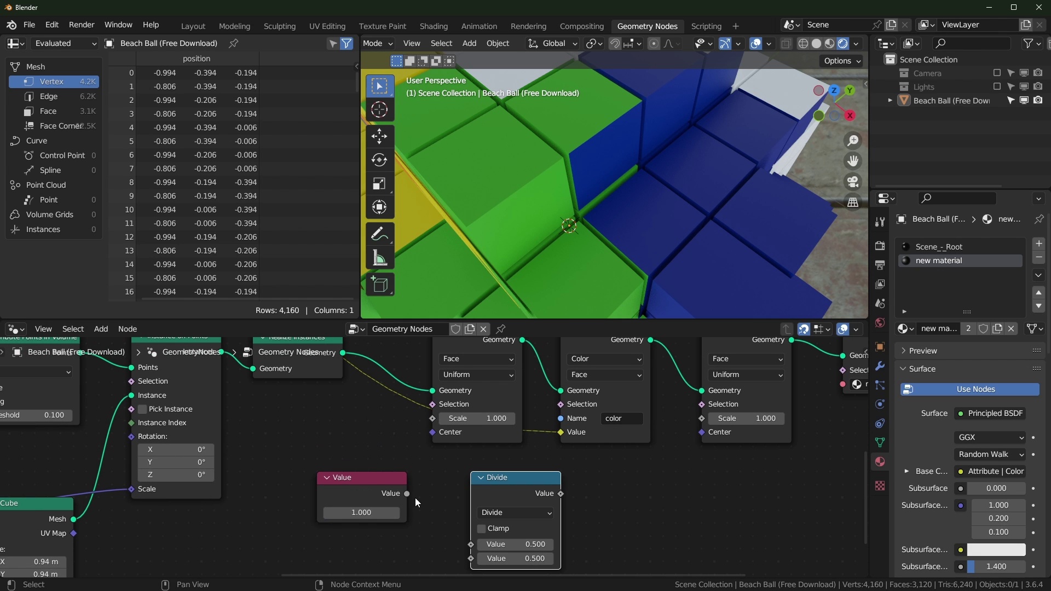
Step: Rearrange the Divide and Value nodes with Value slightly lower, and set Divide's first value to 1
{"action": "left_click_drag", "start_coordinate": [507, 480], "coordinate": [481, 479]}
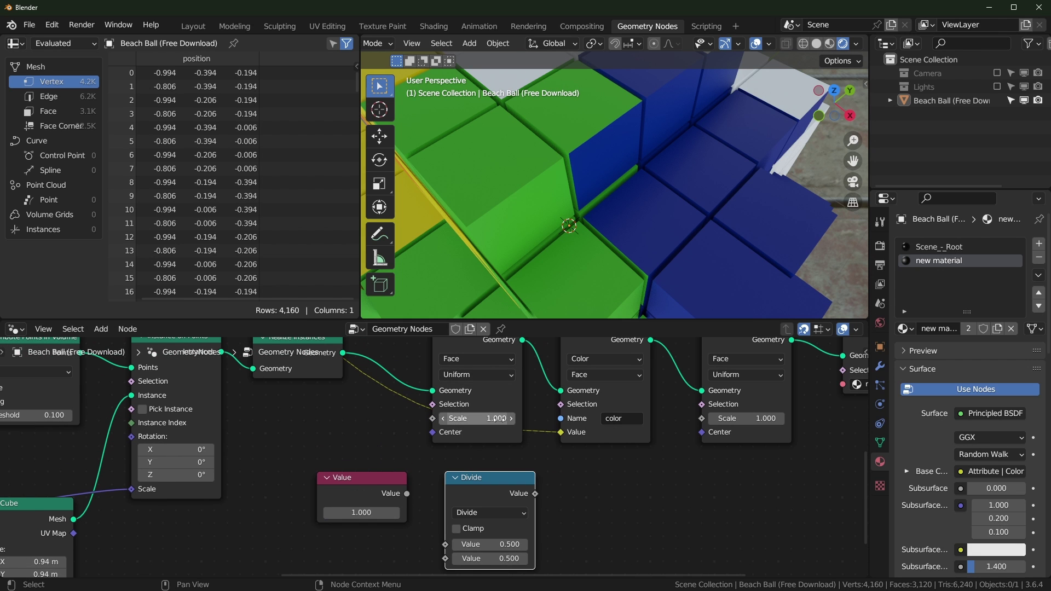
{"action": "middle_click_drag", "start_coordinate": [688, 529], "coordinate": [691, 468]}
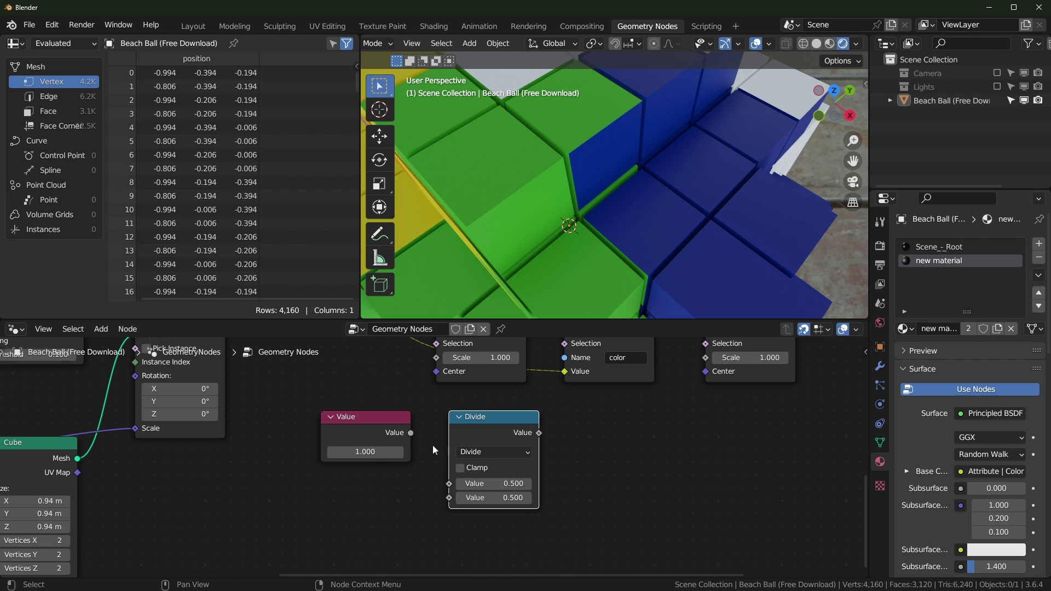
{"action": "left_click_drag", "start_coordinate": [373, 423], "coordinate": [347, 450]}
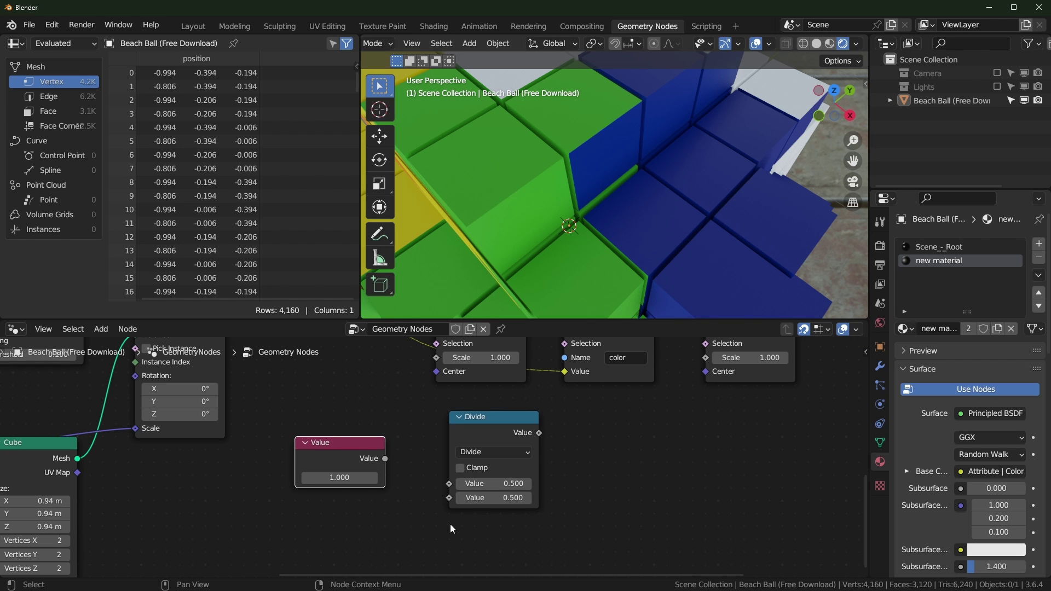
{"action": "left_click", "coordinate": [483, 479]}
{"action": "type", "text": "1"}
{"action": "key", "text": "Return"}
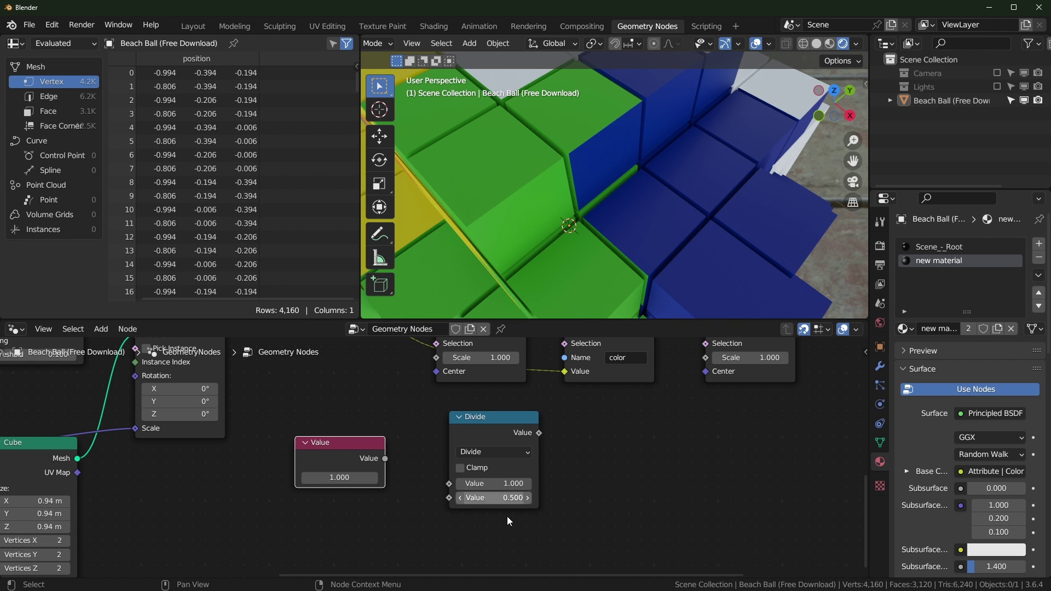
Step: Connect the Value node to Divide's second input and set the Value node to 2
{"action": "left_click_drag", "start_coordinate": [385, 458], "coordinate": [449, 498]}
{"action": "left_click", "coordinate": [339, 478]}
{"action": "type", "text": "2"}
{"action": "key", "text": "Return"}
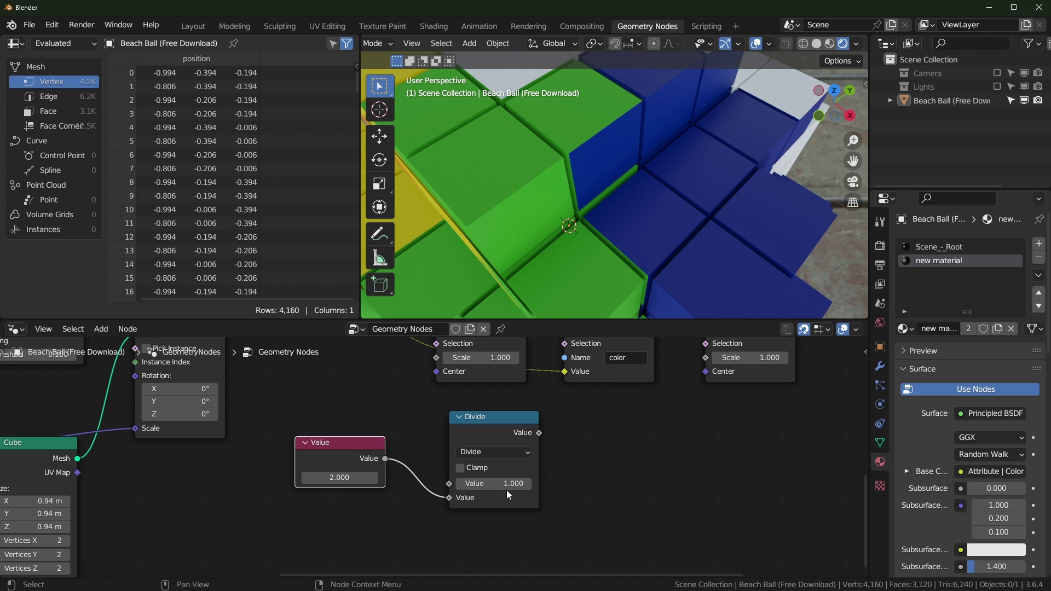
Step: Link Divide to the first Scale Elements' scale and Value to the second's, stacking both nodes below the first Scale Elements
{"action": "left_click_drag", "start_coordinate": [539, 433], "coordinate": [436, 411]}
{"action": "middle_click_drag", "start_coordinate": [491, 481], "coordinate": [472, 438]}
{"action": "left_click_drag", "start_coordinate": [471, 438], "coordinate": [459, 426]}
{"action": "left_click_drag", "start_coordinate": [327, 480], "coordinate": [627, 402]}
{"action": "scroll", "coordinate": [468, 546], "scroll_direction": "down", "scroll_amount": 2}
{"action": "scroll", "coordinate": [574, 428], "scroll_direction": "up", "scroll_amount": 1}
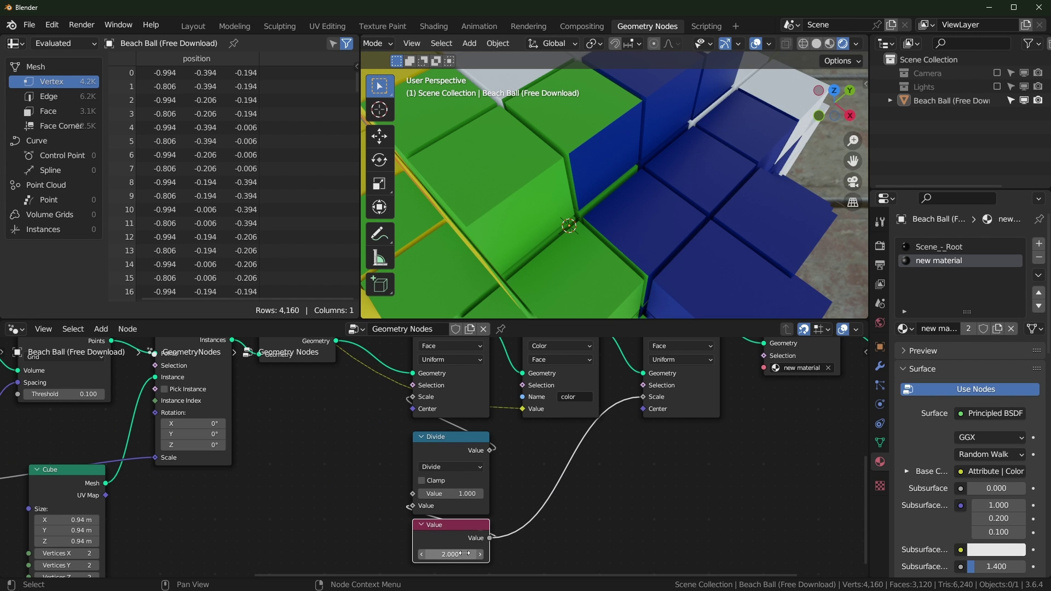
Step: Raise the number in the Value node that drives the scales and enable the node editor's Timings overlay
{"action": "left_click_drag", "start_coordinate": [464, 559], "coordinate": [638, 558]}
{"action": "middle_click_drag", "start_coordinate": [539, 503], "coordinate": [538, 550]}
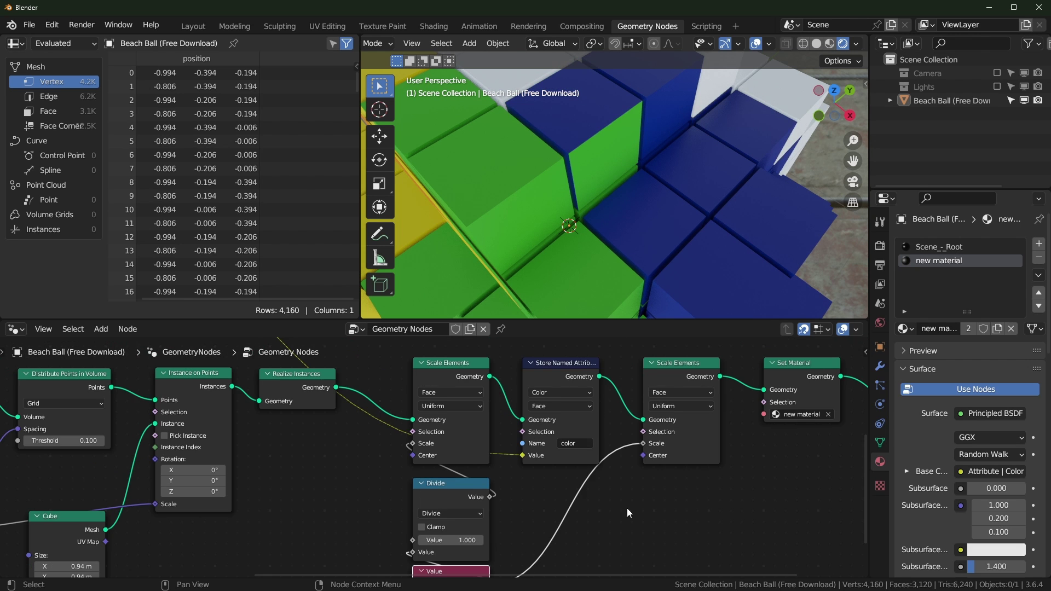
{"action": "middle_click_drag", "start_coordinate": [626, 508], "coordinate": [480, 527]}
{"action": "left_click", "coordinate": [856, 329]}
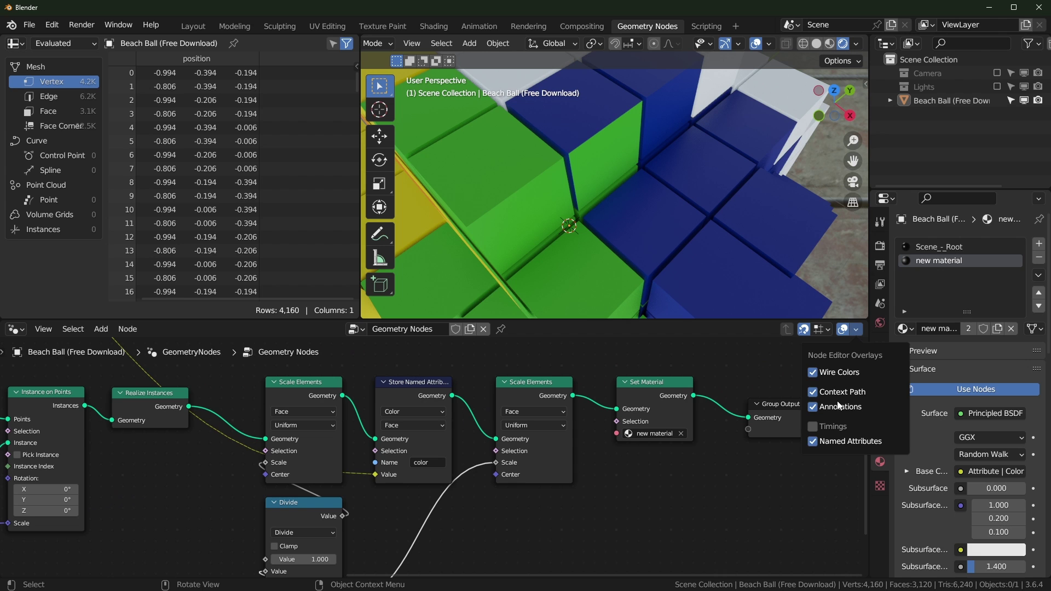
{"action": "left_click", "coordinate": [817, 427]}
{"action": "middle_click_drag", "start_coordinate": [662, 493], "coordinate": [585, 469]}
{"action": "scroll", "coordinate": [585, 469], "scroll_direction": "down", "scroll_amount": 2}
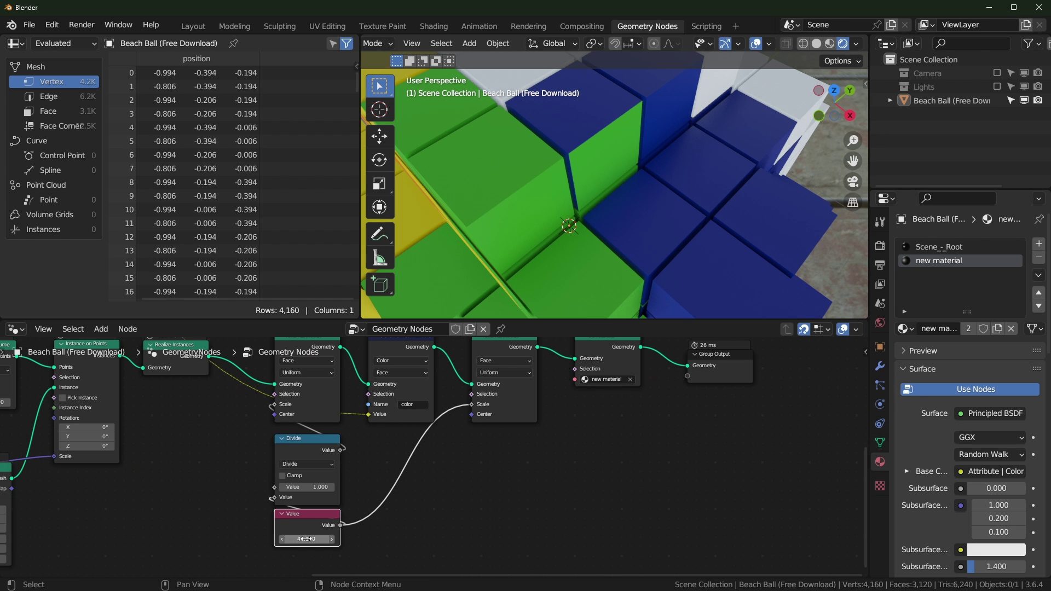
Step: Set the Value node that drives both scales to 1000 and then to 10000, and inspect the cubes in the viewport
{"action": "left_click_drag", "start_coordinate": [307, 539], "coordinate": [320, 541]}
{"action": "left_click", "coordinate": [320, 541]}
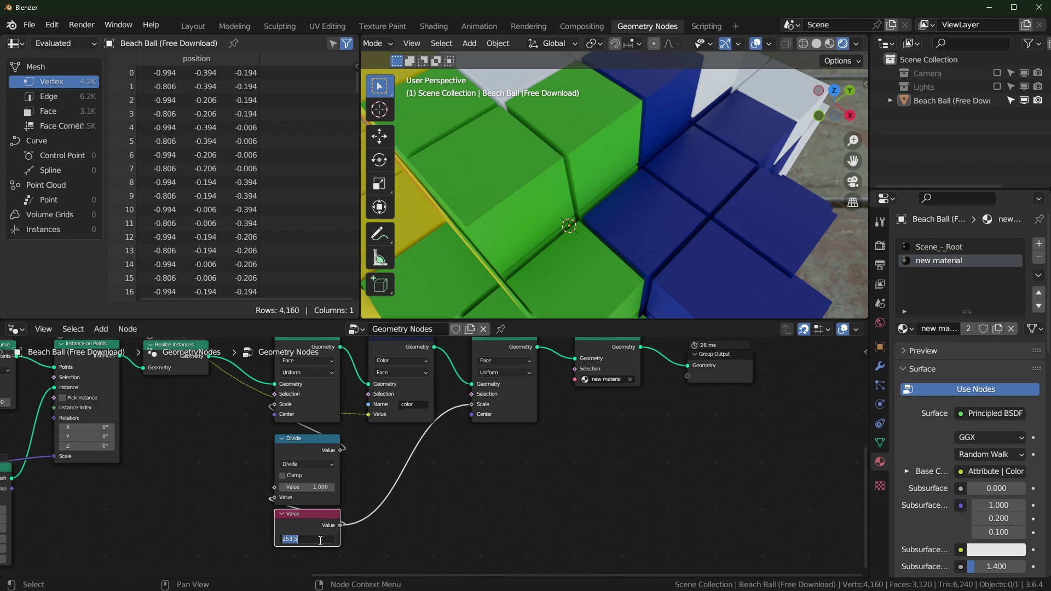
{"action": "type", "text": "1000"}
{"action": "key", "text": "Return"}
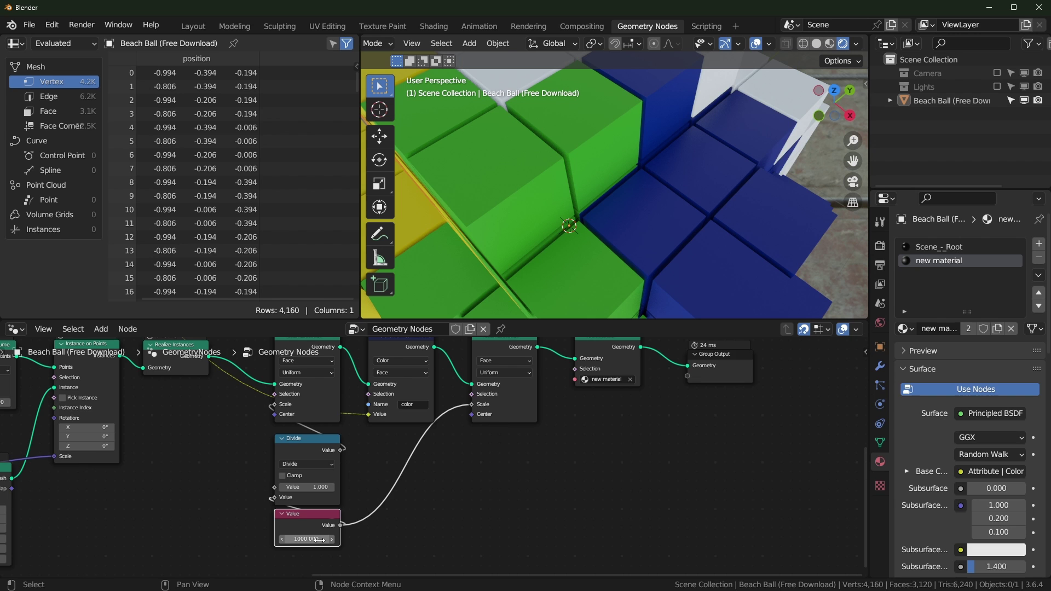
{"action": "scroll", "coordinate": [359, 537], "scroll_direction": "up", "scroll_amount": 1}
{"action": "left_click", "coordinate": [310, 556]}
{"action": "left_click", "coordinate": [309, 556]}
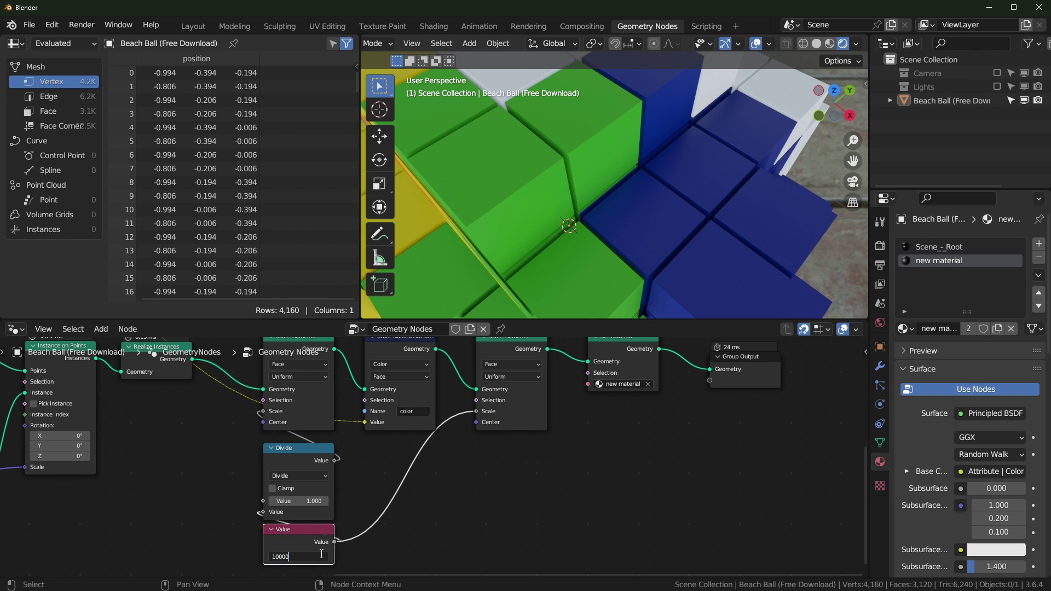
{"action": "key", "text": "Return"}
{"action": "scroll", "coordinate": [653, 200], "scroll_direction": "down", "scroll_amount": 4}
{"action": "scroll", "coordinate": [567, 195], "scroll_direction": "up", "scroll_amount": 4}
{"action": "middle_click_drag", "start_coordinate": [653, 201], "coordinate": [661, 229]}
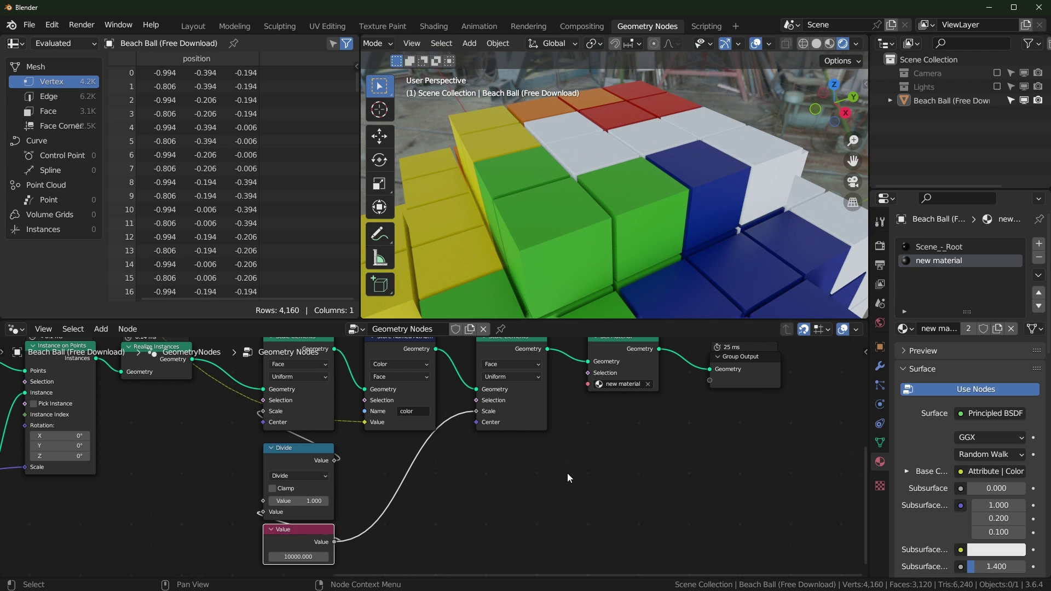
Step: Mute the Scale Elements node after Store Named Attribute and look at the effect in the viewport
{"action": "middle_click_drag", "start_coordinate": [508, 415], "coordinate": [558, 463]}
{"action": "left_click", "coordinate": [569, 389]}
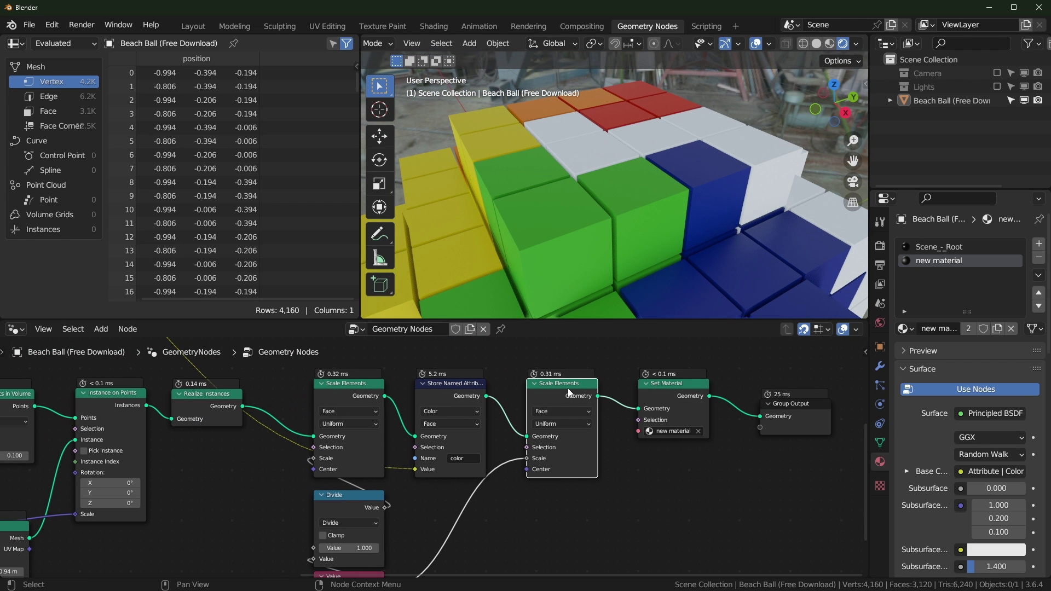
{"action": "key", "text": "m"}
{"action": "middle_click_drag", "start_coordinate": [381, 502], "coordinate": [421, 414]}
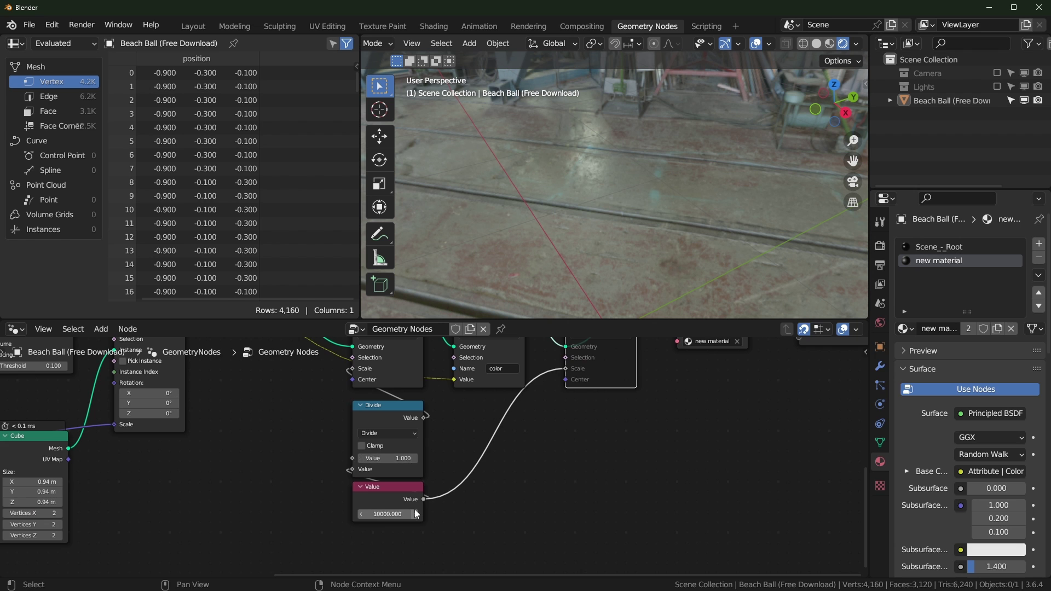
{"action": "middle_click_drag", "start_coordinate": [457, 486], "coordinate": [455, 562]}
{"action": "middle_click_drag", "start_coordinate": [675, 269], "coordinate": [688, 180]}
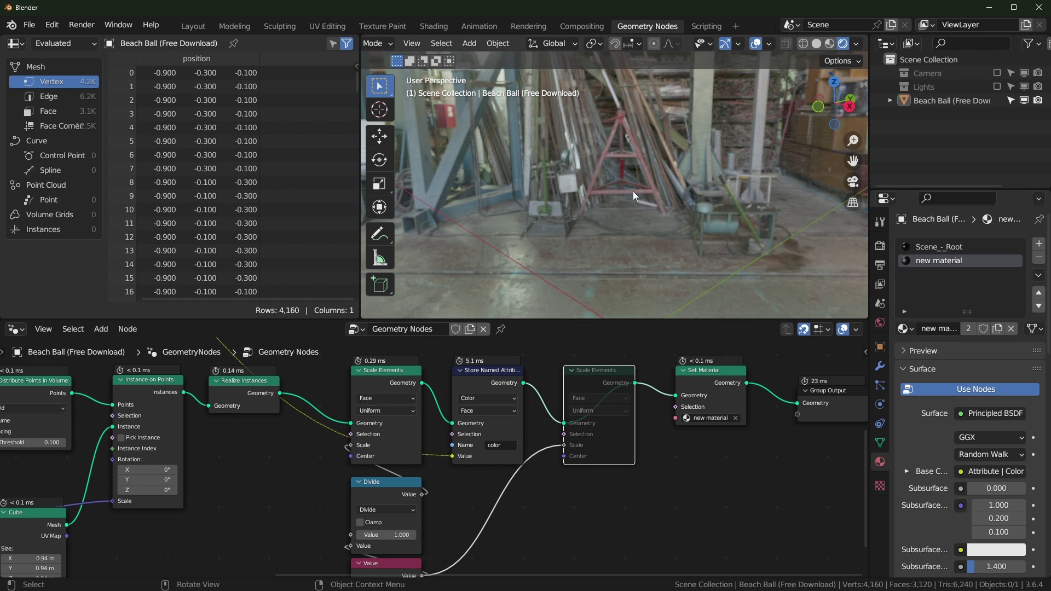
Step: Preview the original mesh from Group Input with a Viewer node and switch the viewport to solid shading
{"action": "scroll", "coordinate": [394, 438], "scroll_direction": "down", "scroll_amount": 3}
{"action": "middle_click_drag", "start_coordinate": [415, 467], "coordinate": [460, 462]}
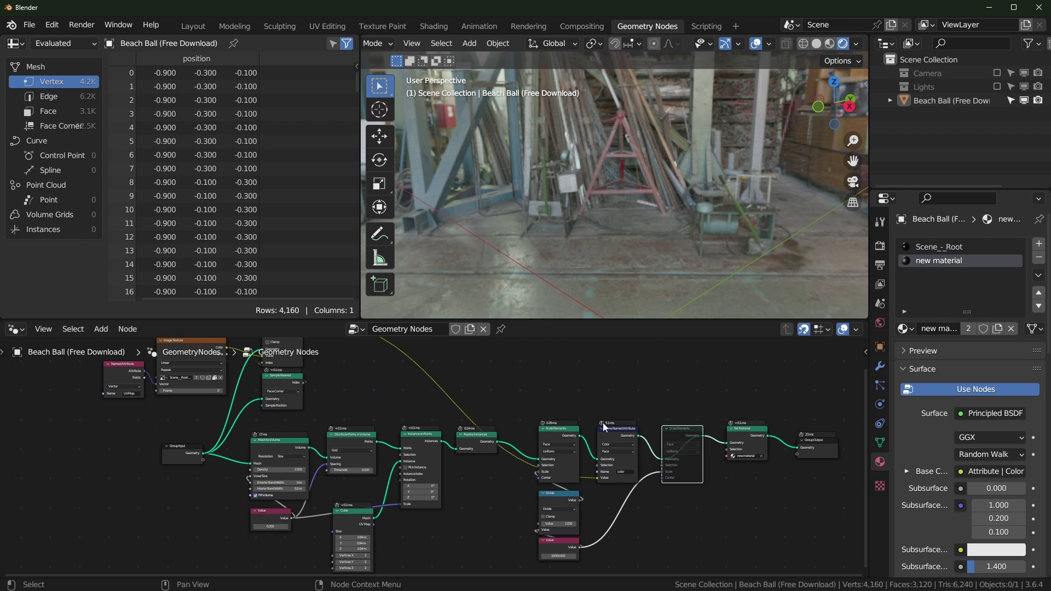
{"action": "scroll", "coordinate": [515, 469], "scroll_direction": "up", "scroll_amount": 2}
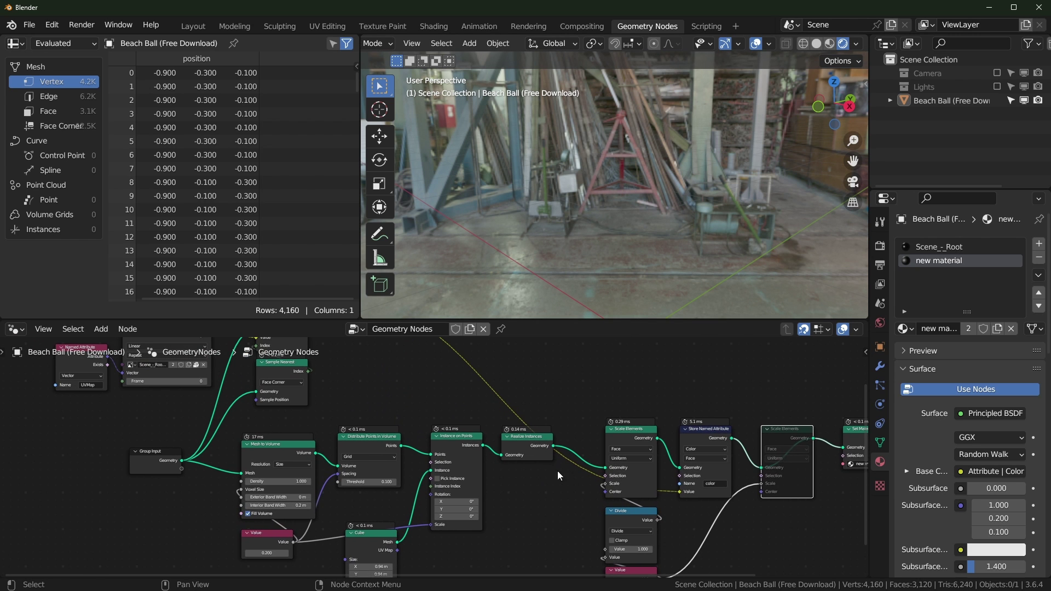
{"action": "middle_click_drag", "start_coordinate": [557, 471], "coordinate": [682, 530]}
{"action": "left_click", "coordinate": [305, 519], "text": "ctrl+shift"}
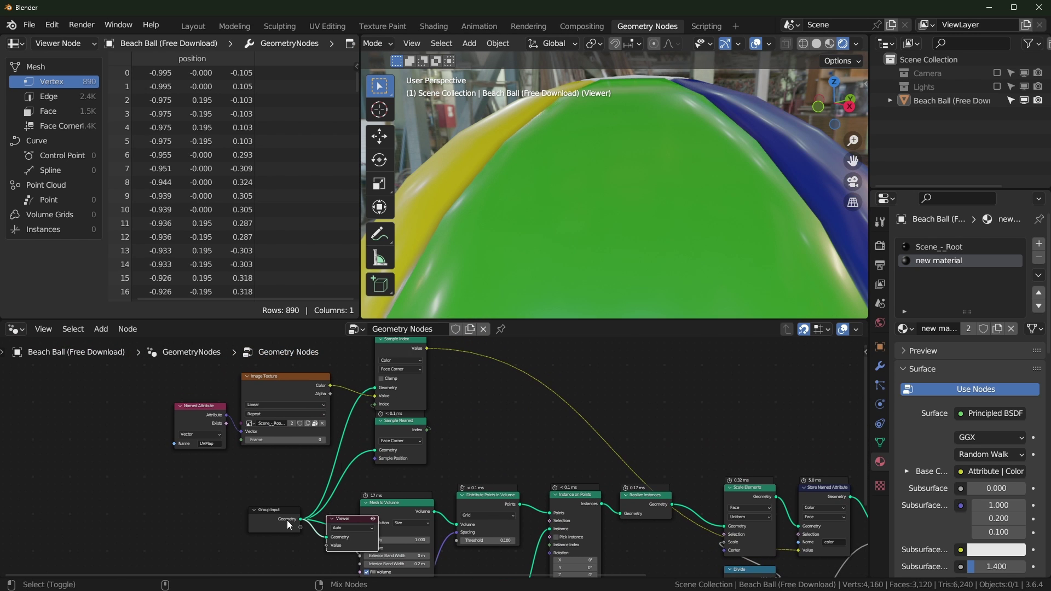
{"action": "left_click", "coordinate": [817, 46]}
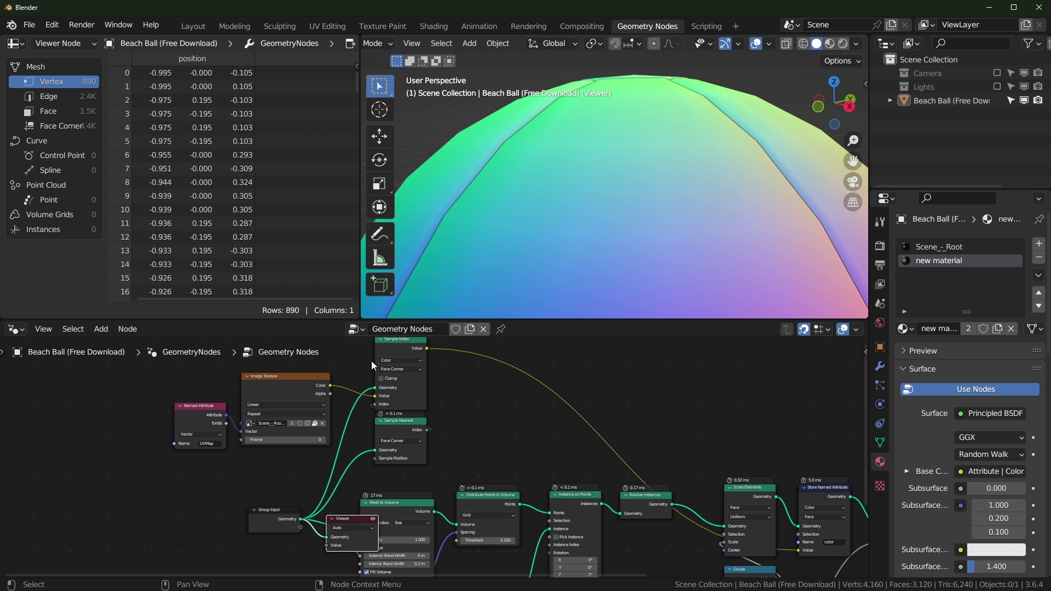
Step: Maximize the node editor and review the complete node setup from Group Input to Group Output
{"action": "scroll", "coordinate": [493, 405], "scroll_direction": "up", "scroll_amount": 3}
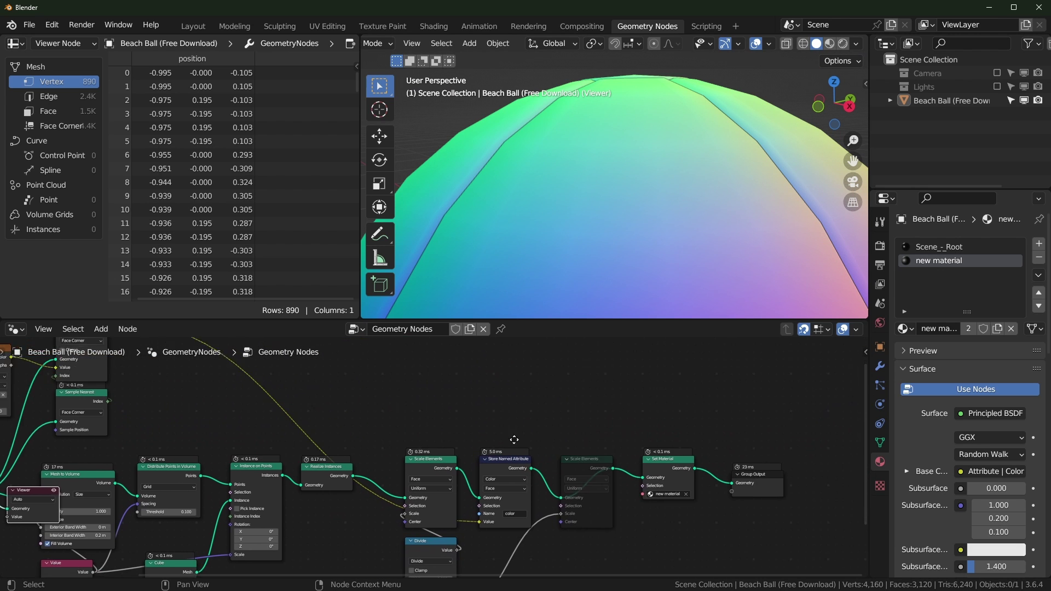
{"action": "key", "text": "ctrl+space"}
{"action": "scroll", "coordinate": [935, 454], "scroll_direction": "down", "scroll_amount": 1}
{"action": "middle_click_drag", "start_coordinate": [935, 454], "coordinate": [941, 490], "text": "shift"}
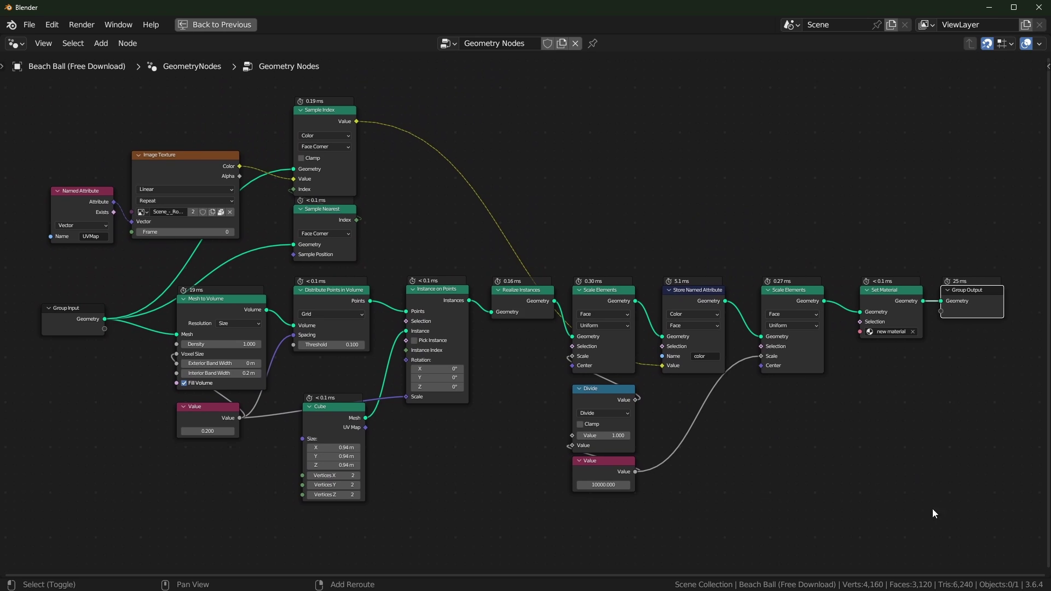
{"action": "scroll", "coordinate": [443, 547], "scroll_direction": "up", "scroll_amount": 1}
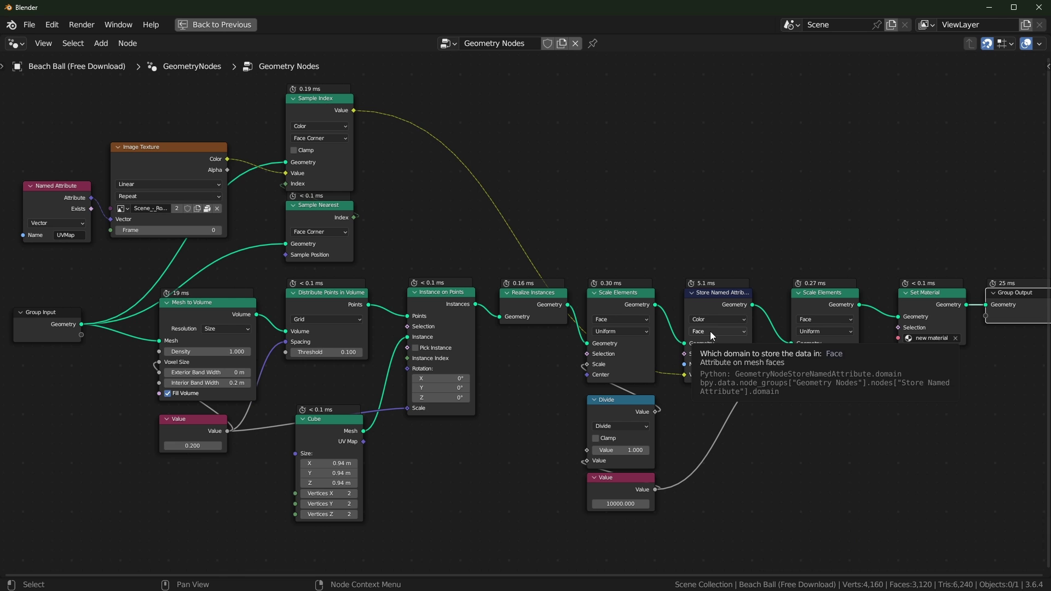
Step: Open the new material in the Shading workspace with a maximized shader editor and check the Attribute node's type options
{"action": "key", "text": "ctrl+space"}
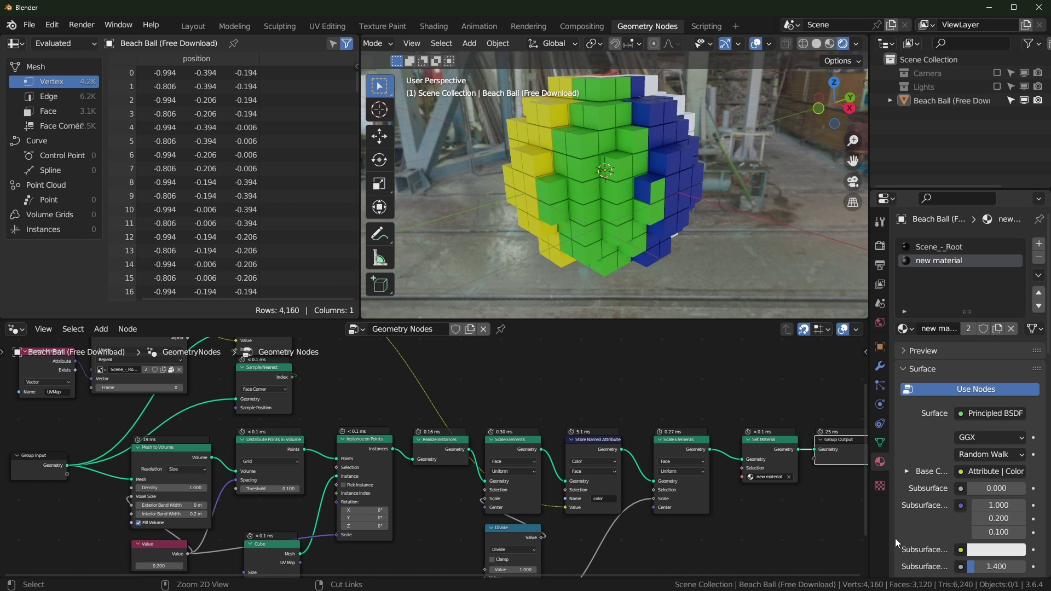
{"action": "left_click", "coordinate": [440, 25]}
{"action": "key", "text": "ctrl+space"}
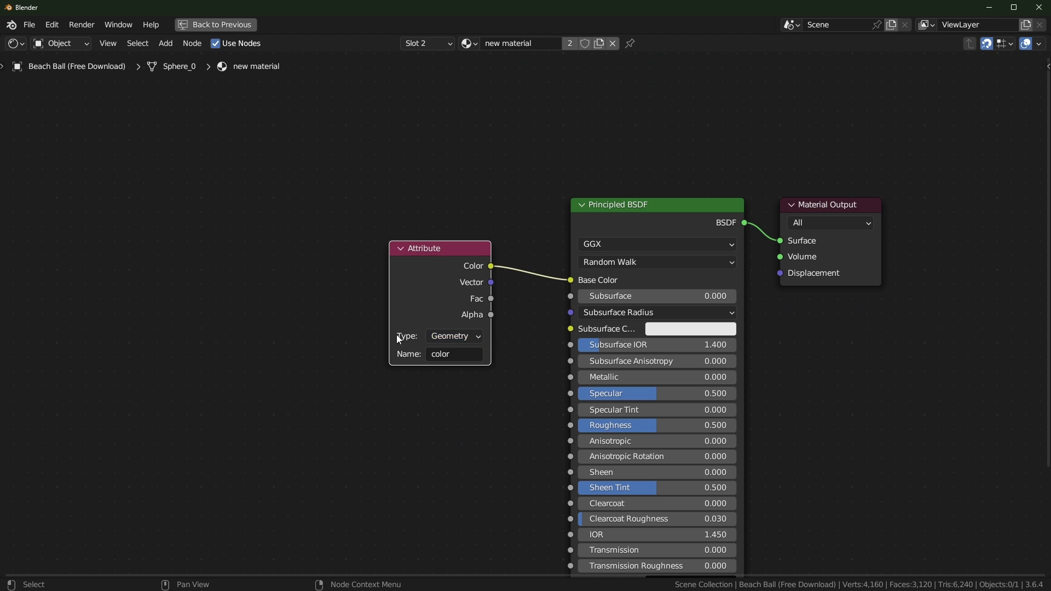
{"action": "left_click", "coordinate": [455, 336]}
{"action": "left_click", "coordinate": [464, 384]}
Step: Show the voxel beach ball up close in the Layout workspace with rendered viewport shading
{"action": "key", "text": "ctrl+space"}
{"action": "scroll", "coordinate": [515, 293], "scroll_direction": "up", "scroll_amount": 5}
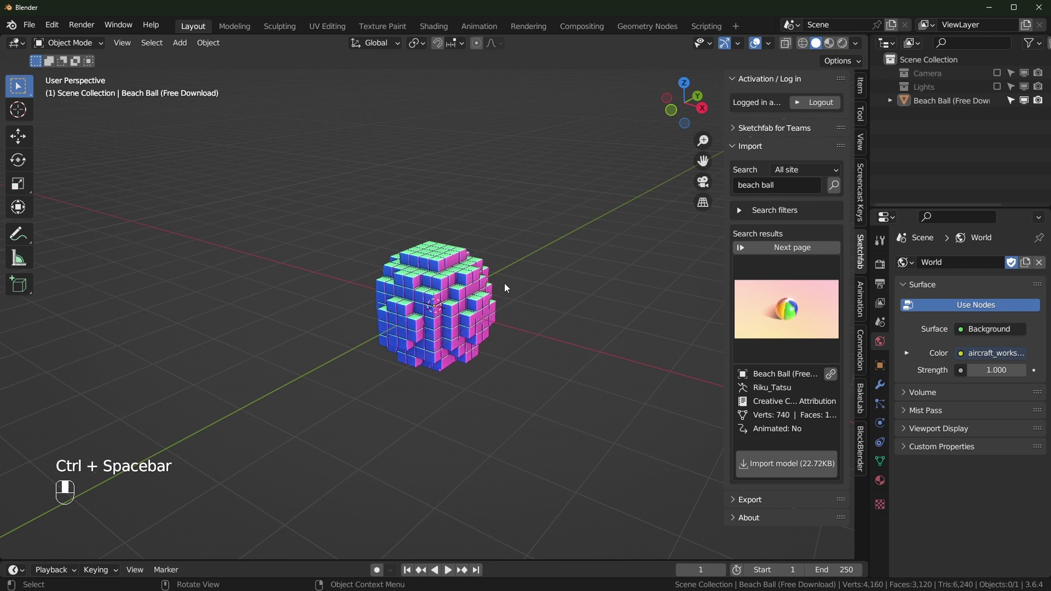
{"action": "left_click", "coordinate": [844, 43]}
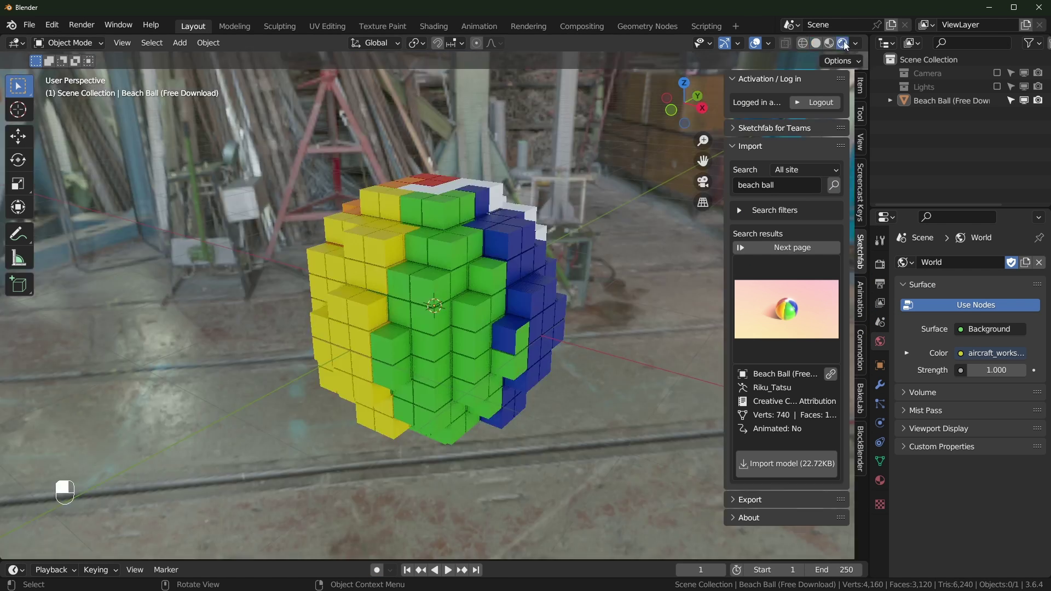
Step: Convert the voxel beach ball object to a mesh
{"action": "left_click", "coordinate": [488, 220]}
{"action": "right_click", "coordinate": [461, 229]}
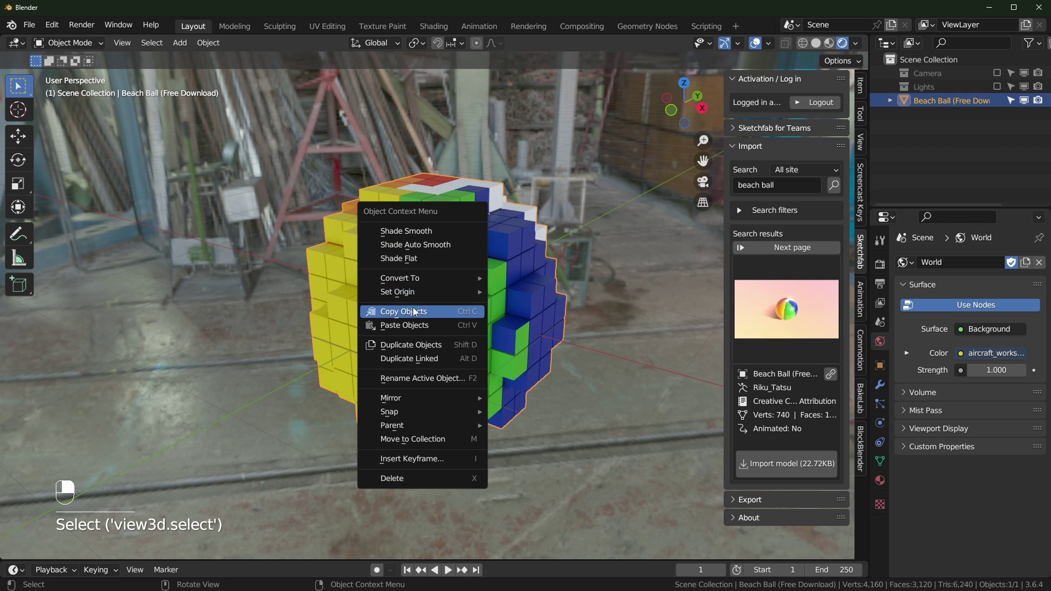
{"action": "mouse_move", "coordinate": [444, 279]}
{"action": "left_click", "coordinate": [536, 296]}
{"action": "middle_click_drag", "start_coordinate": [537, 294], "coordinate": [563, 333]}
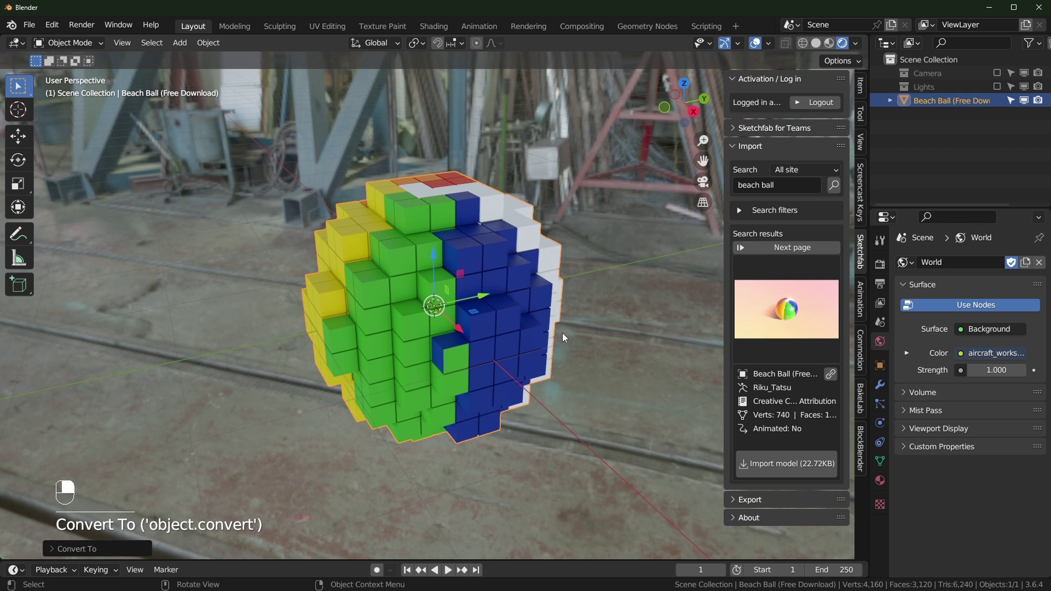
Step: In Edit Mode with face selection, select one linked cube near the ball's upper front and try moving it
{"action": "key", "text": "Tab"}
{"action": "scroll", "coordinate": [558, 334], "scroll_direction": "up", "scroll_amount": 4}
{"action": "key", "text": "alt+a"}
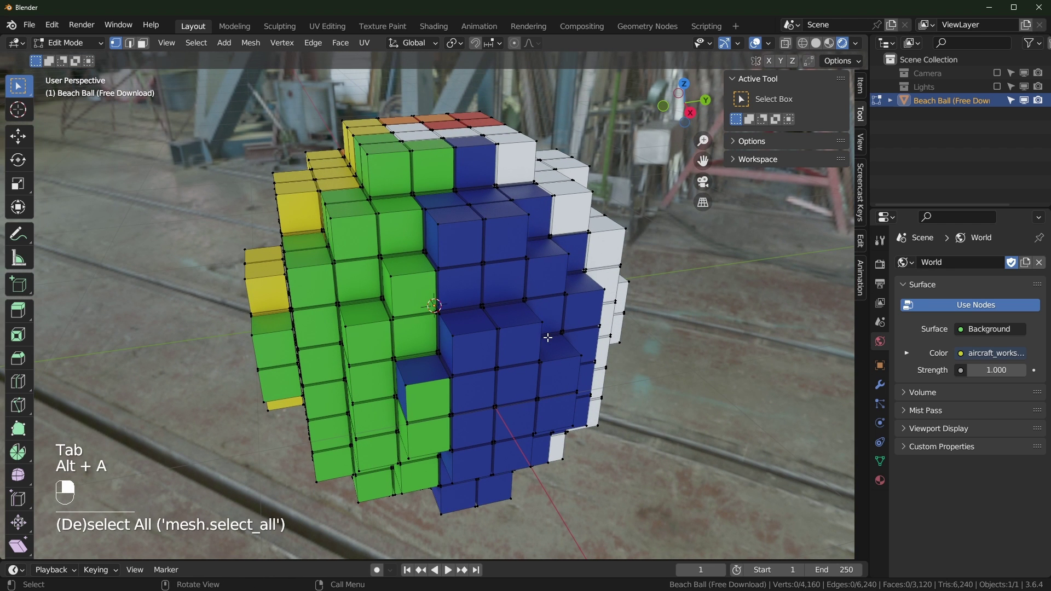
{"action": "key", "text": "3"}
{"action": "key", "text": "l"}
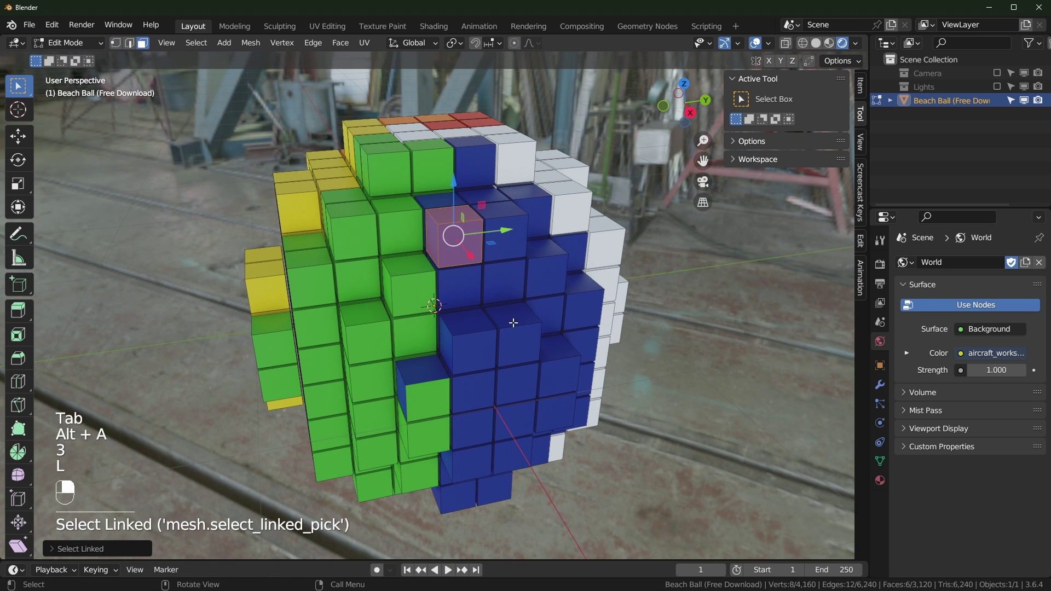
{"action": "key", "text": "f"}
{"action": "key", "text": "ctrl+z"}
{"action": "key", "text": "g"}
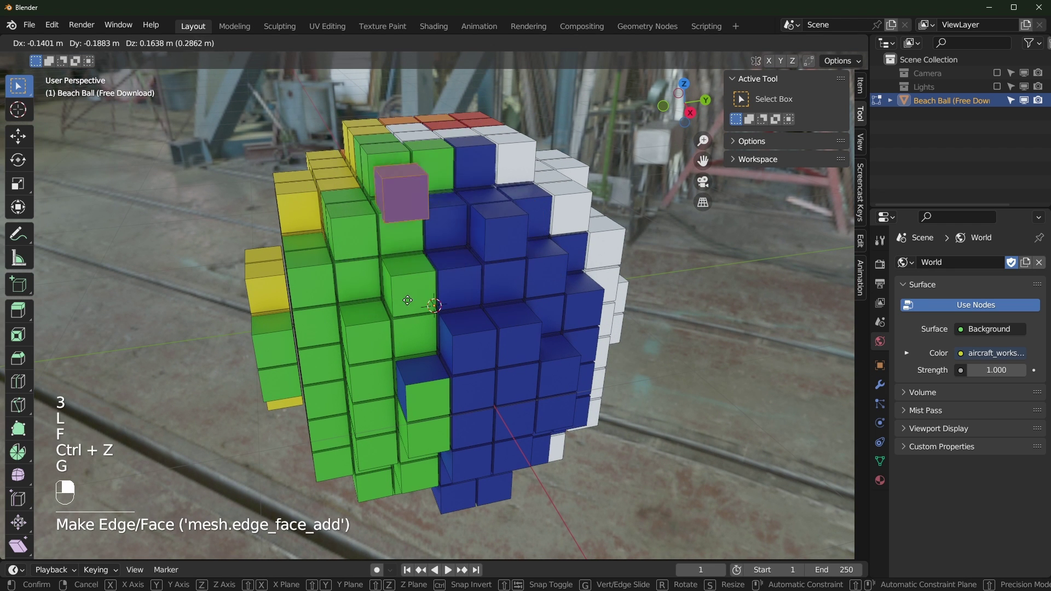
{"action": "right_click", "coordinate": [477, 338]}
Step: Undo the last edit on the voxel mesh and return to Object Mode
{"action": "middle_click_drag", "start_coordinate": [478, 338], "coordinate": [520, 368]}
{"action": "key", "text": "ctrl+z"}
{"action": "scroll", "coordinate": [549, 395], "scroll_direction": "up", "scroll_amount": 2}
{"action": "mouse_move", "coordinate": [591, 371]}
{"action": "middle_mouse_down", "text": "shift"}
{"action": "mouse_move", "coordinate": [550, 394]}
{"action": "mouse_move", "coordinate": [547, 372]}
{"action": "middle_mouse_up", "text": "shift"}
{"action": "scroll", "coordinate": [541, 377], "scroll_direction": "down", "scroll_amount": 2}
{"action": "key", "text": "Tab"}
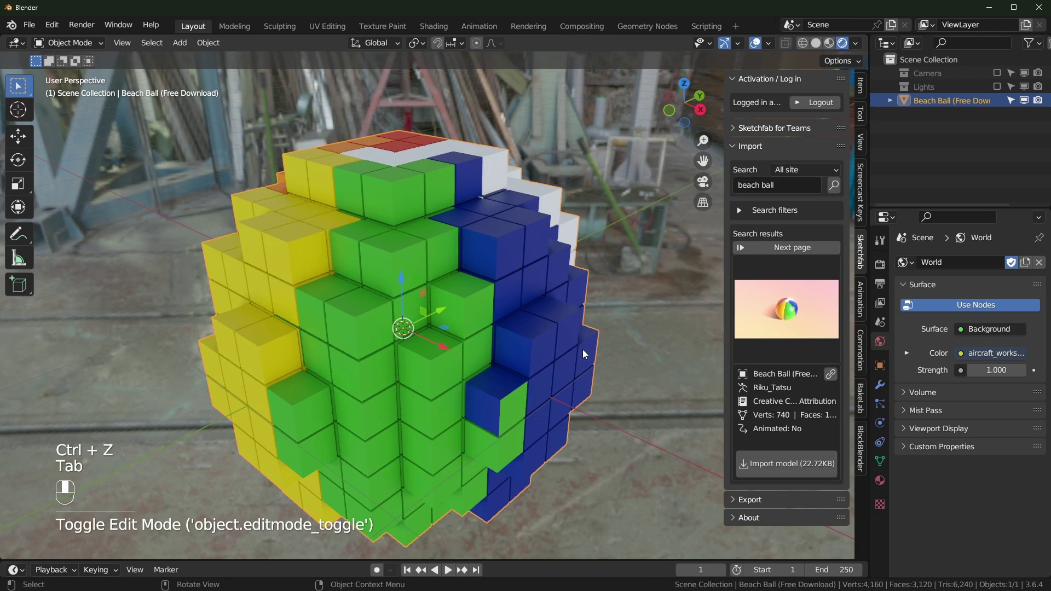
Step: Show the Scene_-_Root_baseColor.jpeg texture in the UV Editing workspace, with the ball in rendered viewport shading
{"action": "left_click", "coordinate": [330, 28]}
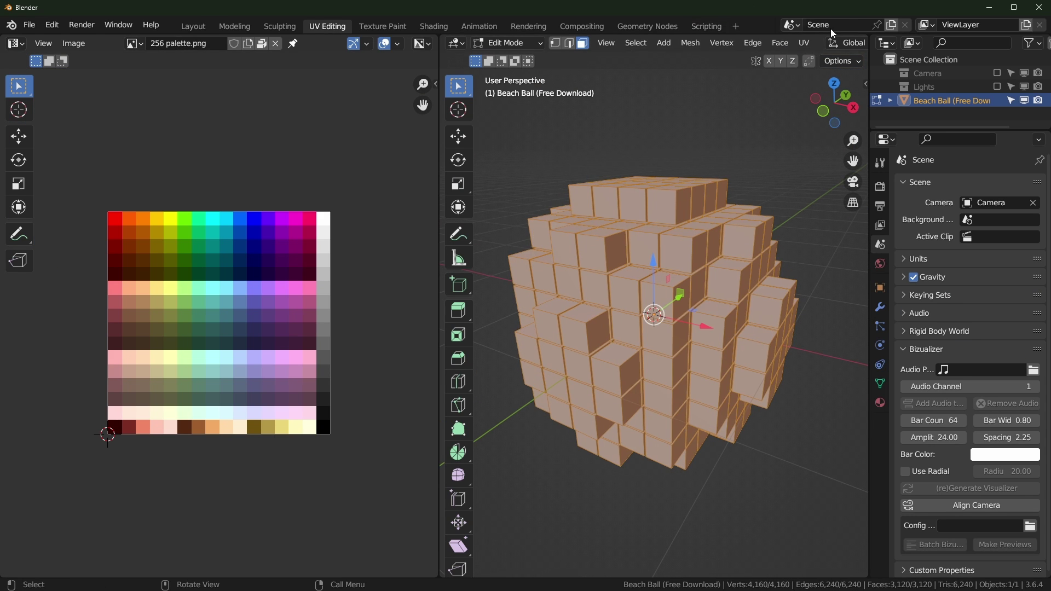
{"action": "scroll", "coordinate": [820, 42], "scroll_direction": "down", "scroll_amount": 5}
{"action": "left_click", "coordinate": [843, 43]}
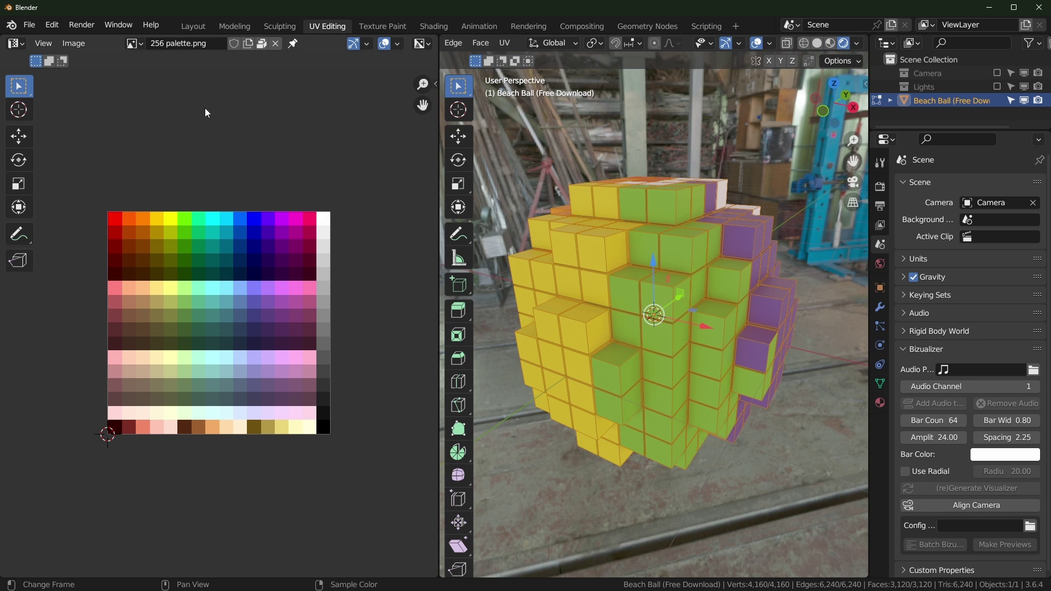
{"action": "left_click", "coordinate": [135, 44]}
{"action": "left_click", "coordinate": [155, 113]}
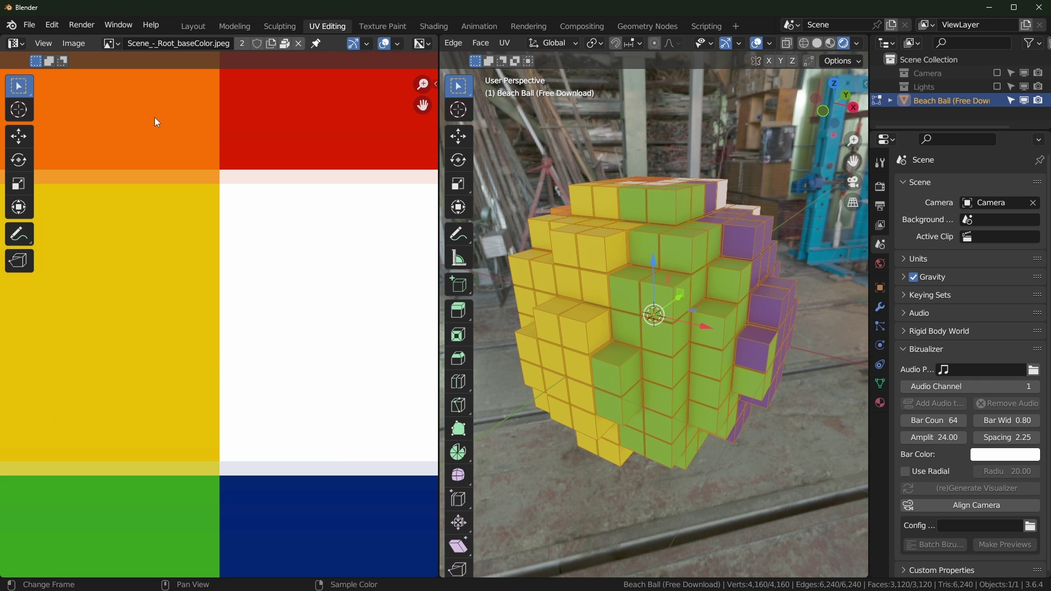
{"action": "scroll", "coordinate": [306, 346], "scroll_direction": "down", "scroll_amount": 8}
{"action": "scroll", "coordinate": [276, 376], "scroll_direction": "up", "scroll_amount": 3}
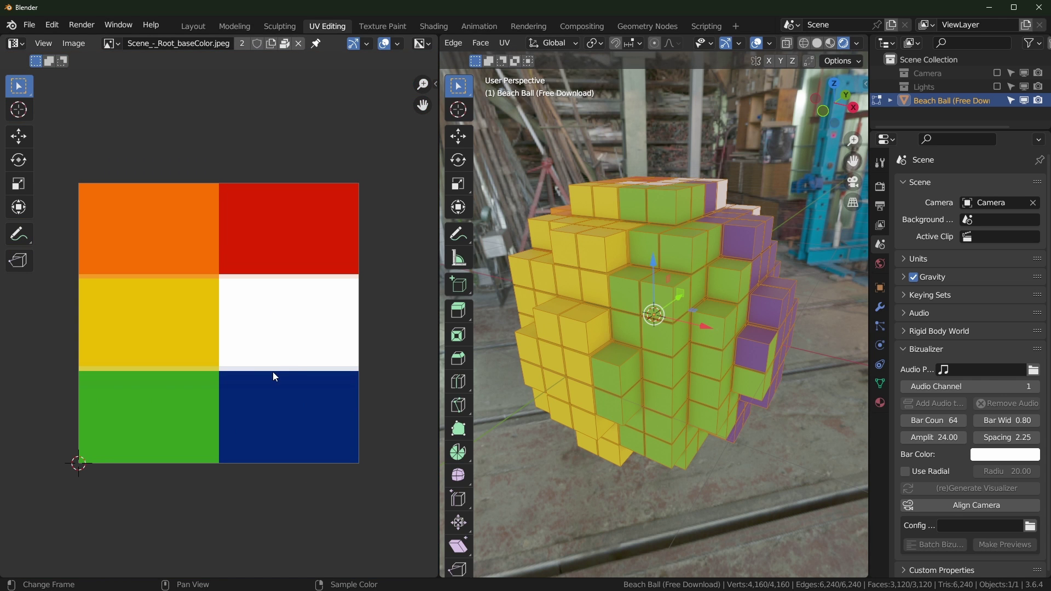
Step: Check the UV Maps list in the converted mesh's object data properties and leave Edit Mode
{"action": "left_click", "coordinate": [880, 384]}
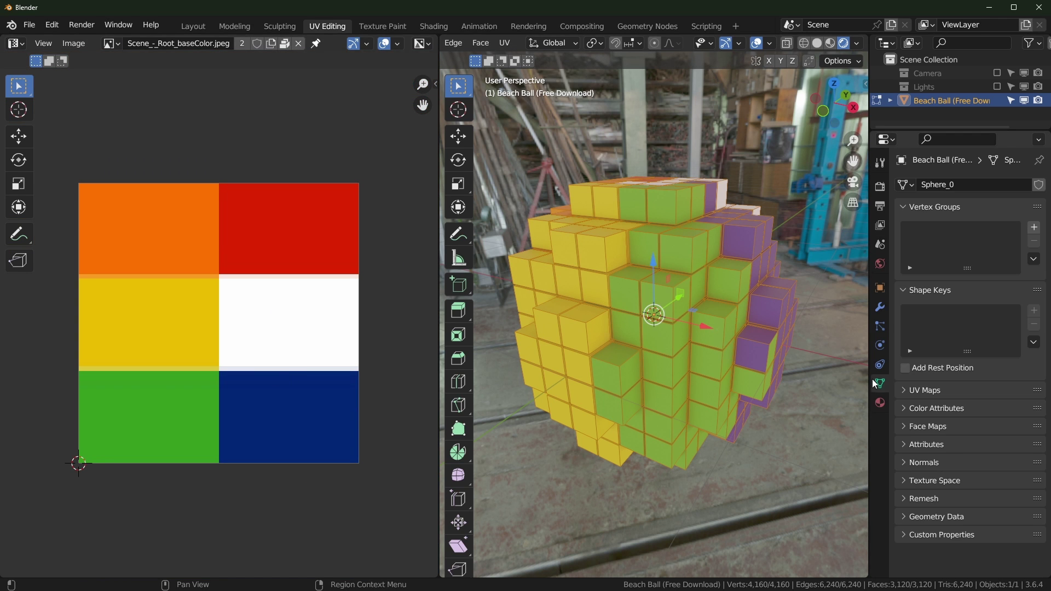
{"action": "left_click", "coordinate": [905, 391]}
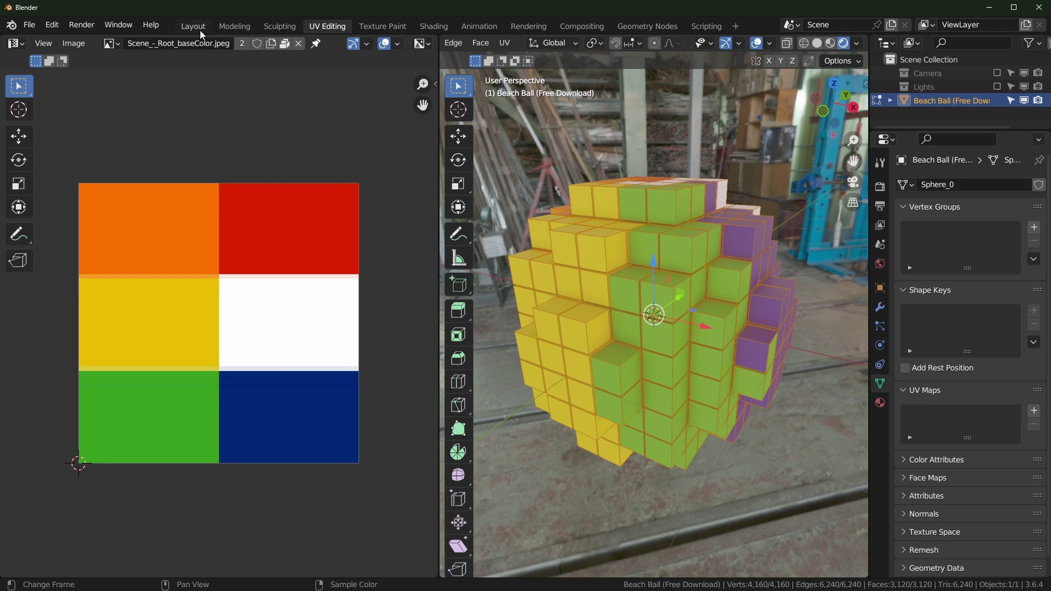
{"action": "scroll", "coordinate": [971, 447], "scroll_direction": "down", "scroll_amount": 1}
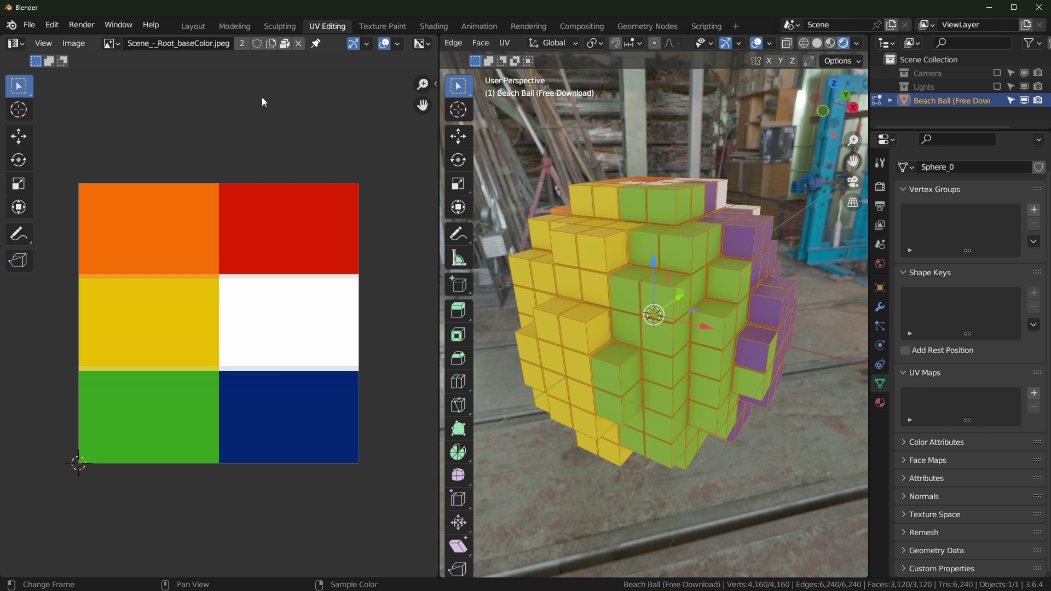
{"action": "key", "text": "Tab"}
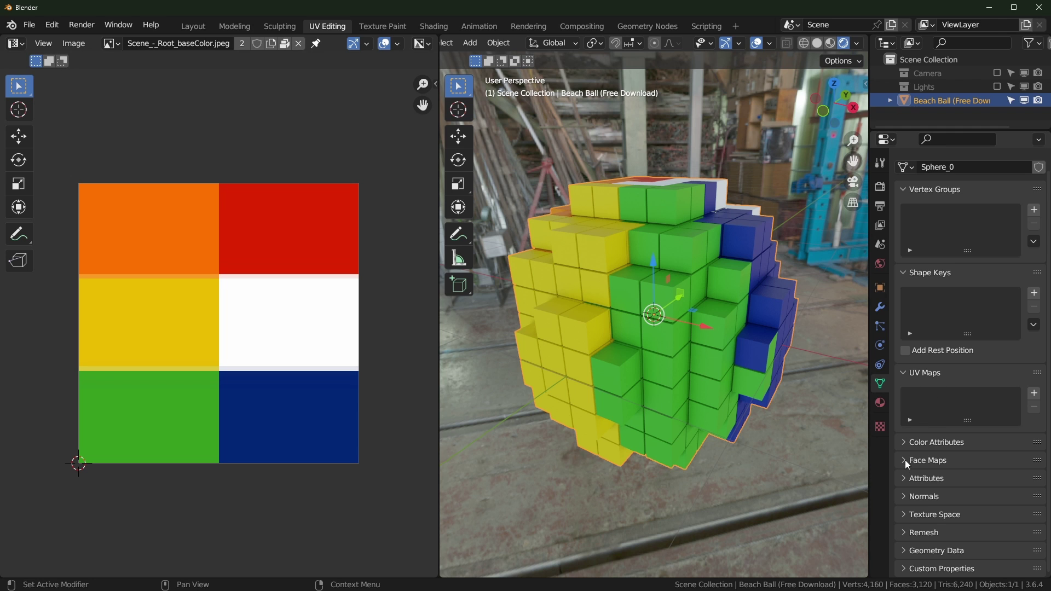
Step: Examine the converted mesh's Attributes list, including the material index and color attributes
{"action": "left_click", "coordinate": [909, 480]}
{"action": "scroll", "coordinate": [951, 486], "scroll_direction": "down", "scroll_amount": 2}
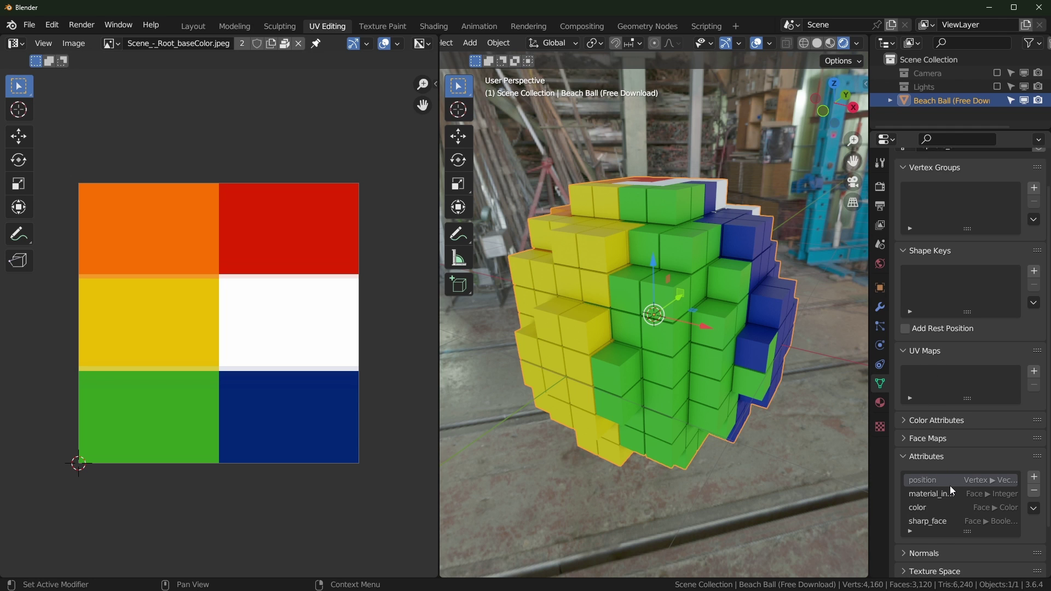
{"action": "scroll", "coordinate": [953, 487], "scroll_direction": "down", "scroll_amount": 1}
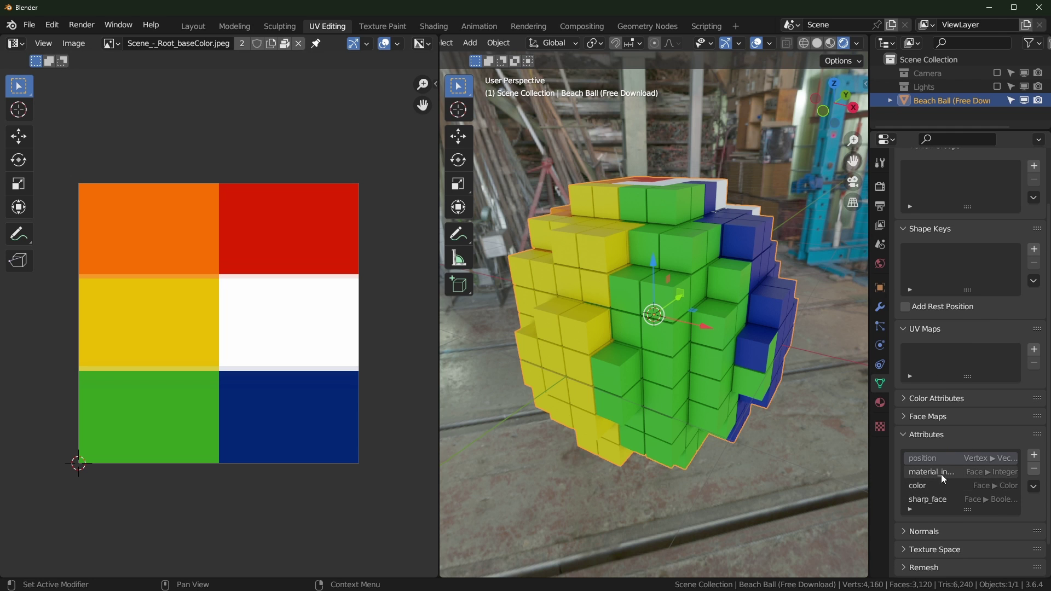
{"action": "scroll", "coordinate": [964, 466], "scroll_direction": "up", "scroll_amount": 1}
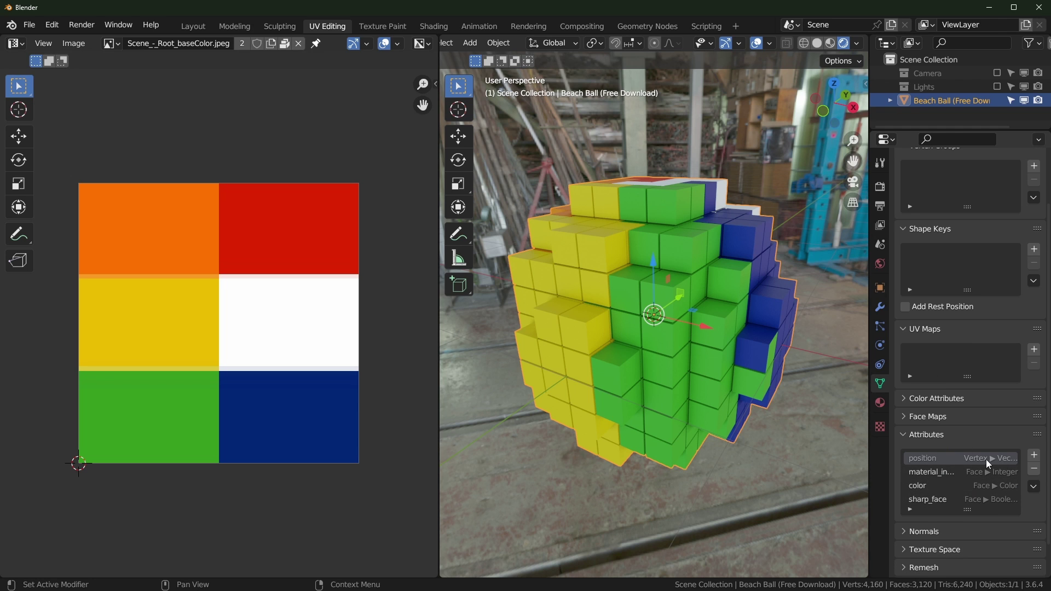
{"action": "left_click", "coordinate": [951, 474]}
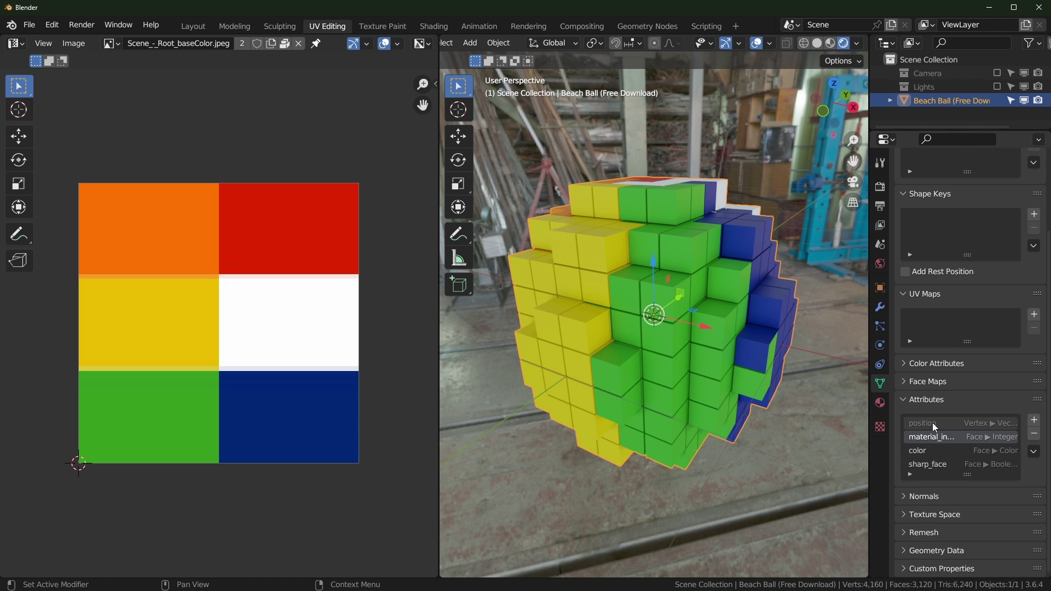
{"action": "left_click", "coordinate": [931, 467]}
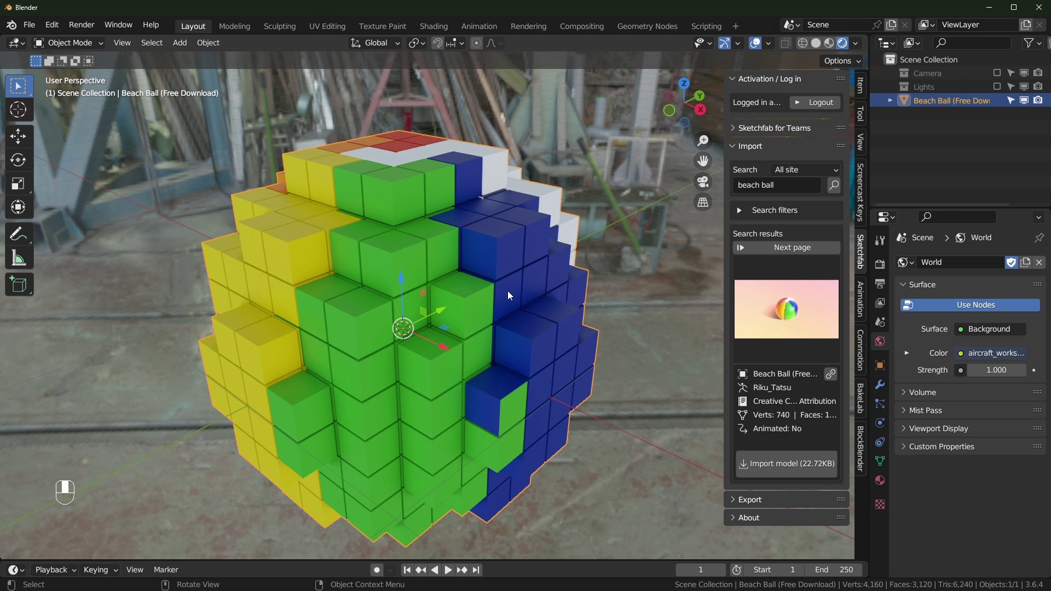
Step: Undo the recent operations back to before the beach ball's conversion to a mesh
{"action": "scroll", "coordinate": [526, 281], "scroll_direction": "down", "scroll_amount": 3}
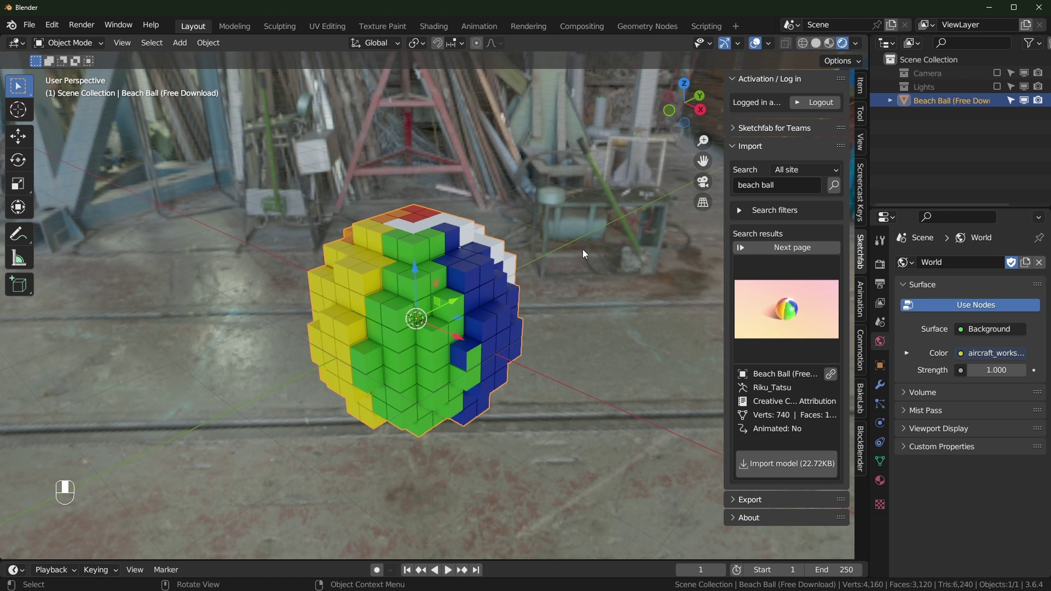
{"action": "scroll", "coordinate": [583, 250], "scroll_direction": "up", "scroll_amount": 2}
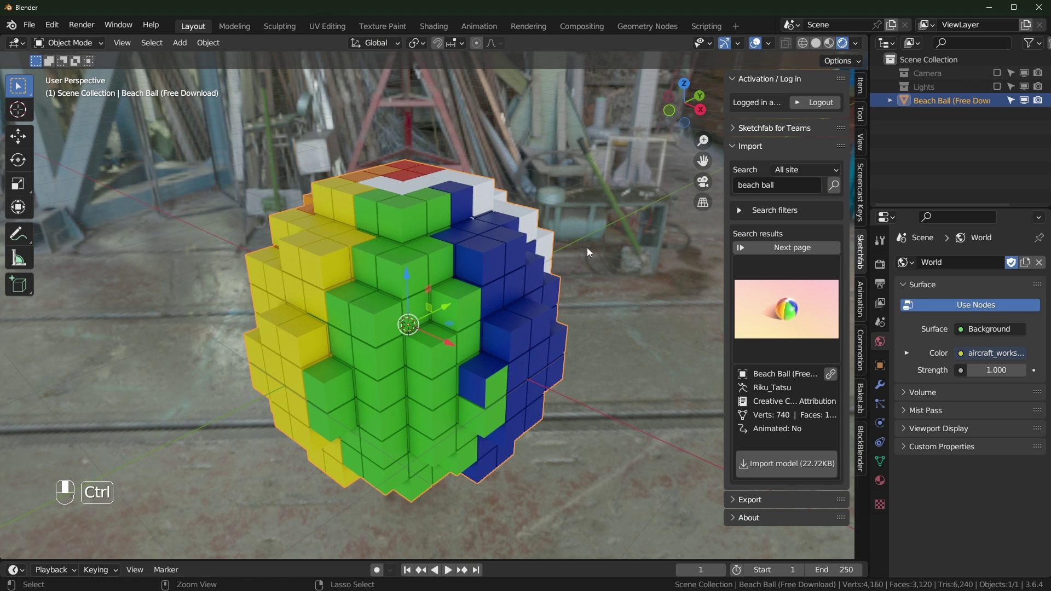
{"action": "key", "text": "ctrl+z"}
{"action": "key", "text": "ctrl+z"}
{"action": "key", "text": "ctrl+z"}
{"action": "key", "text": "ctrl+z"}
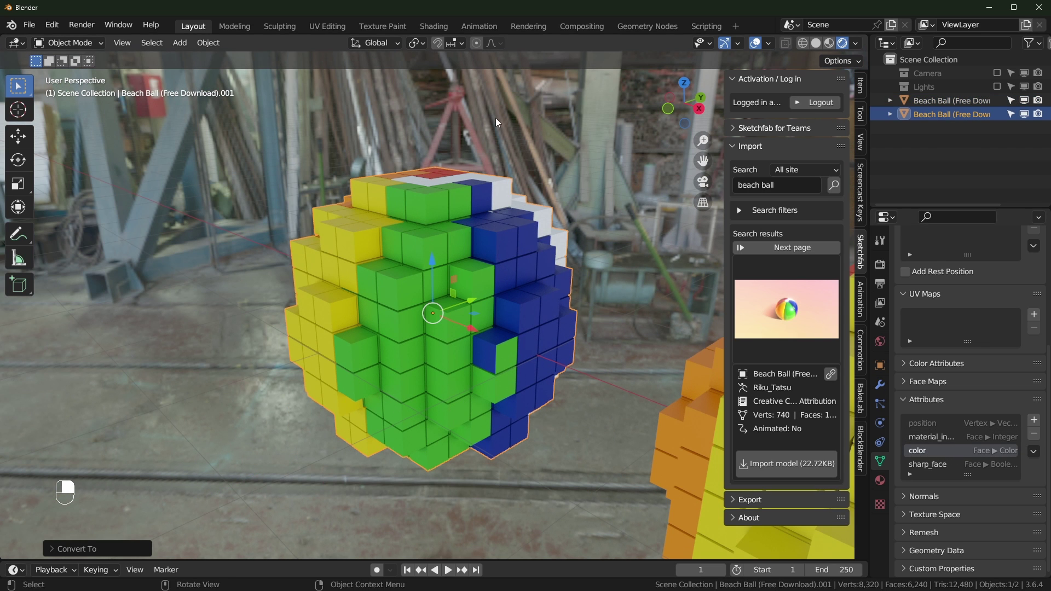
Step: View the new material on the duplicated beach ball in the Shading workspace, and delete that duplicate
{"action": "left_click", "coordinate": [433, 27]}
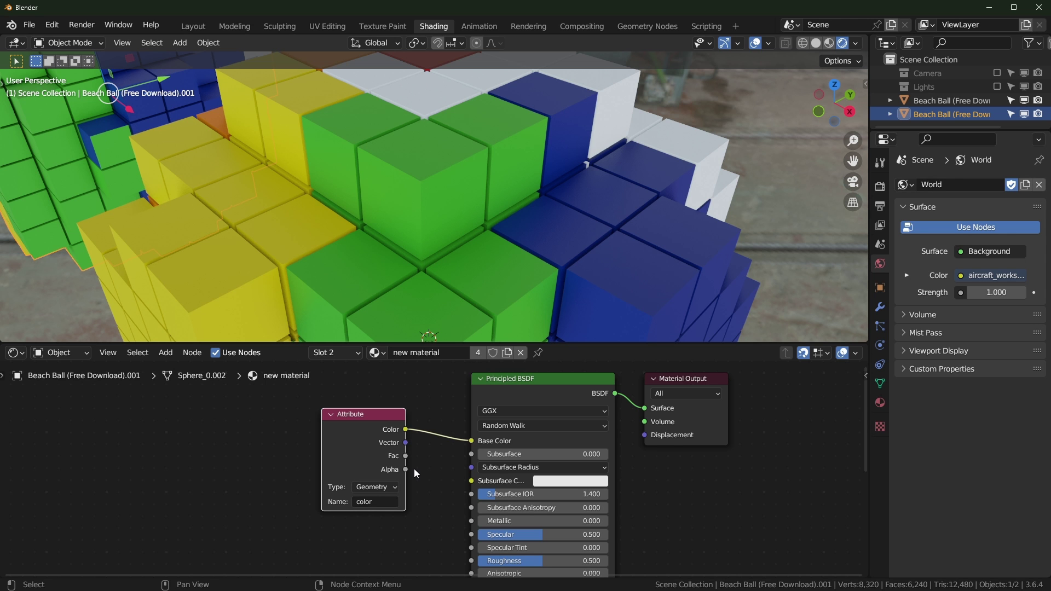
{"action": "scroll", "coordinate": [438, 215], "scroll_direction": "down", "scroll_amount": 3}
{"action": "middle_click_drag", "start_coordinate": [439, 215], "coordinate": [449, 231]}
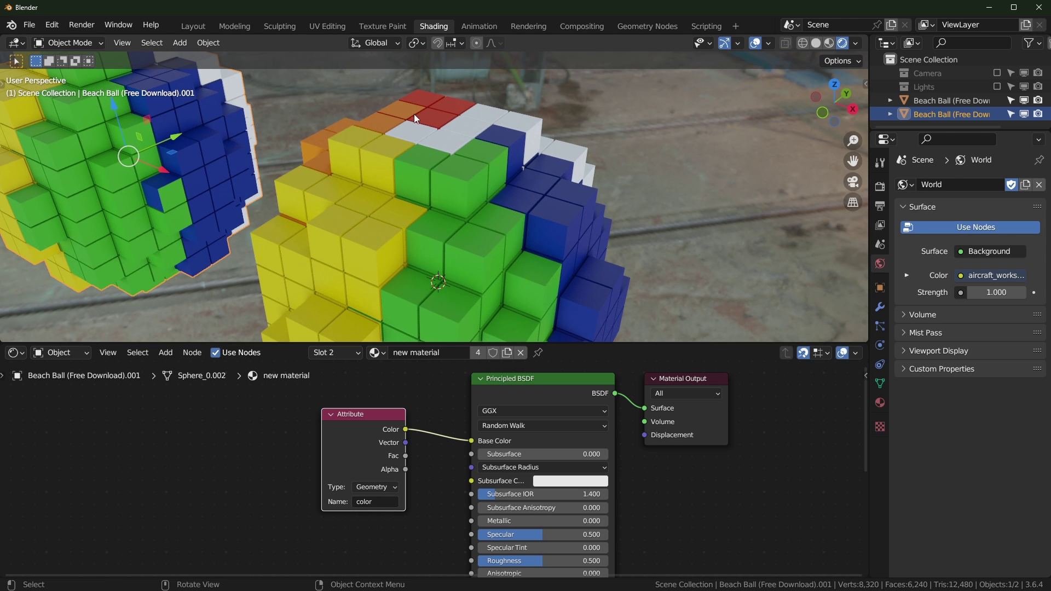
{"action": "middle_click_drag", "start_coordinate": [414, 114], "coordinate": [271, 185]}
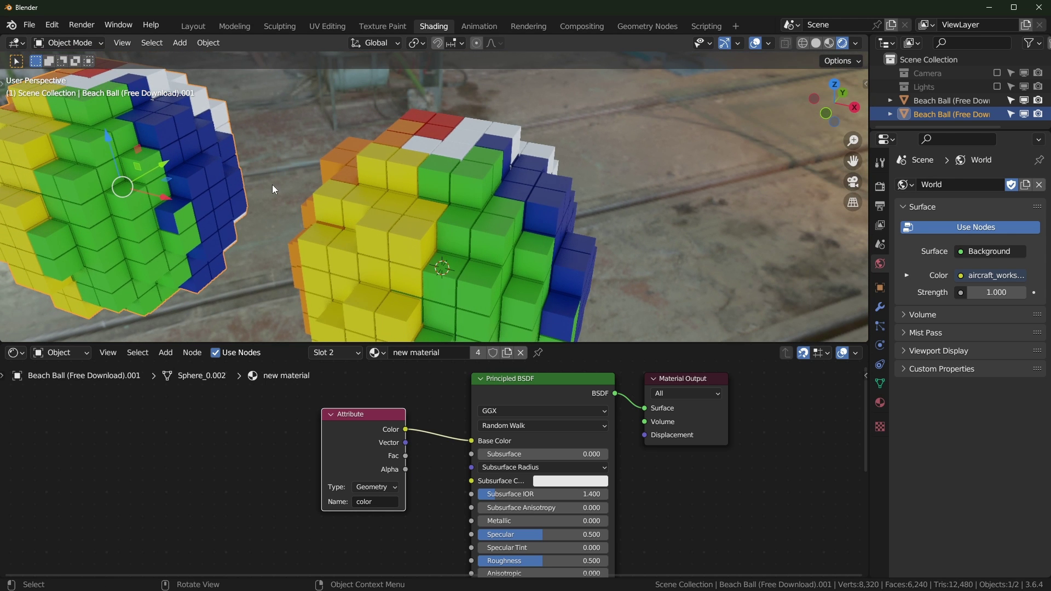
{"action": "key", "text": "x"}
{"action": "left_click", "coordinate": [140, 222]}
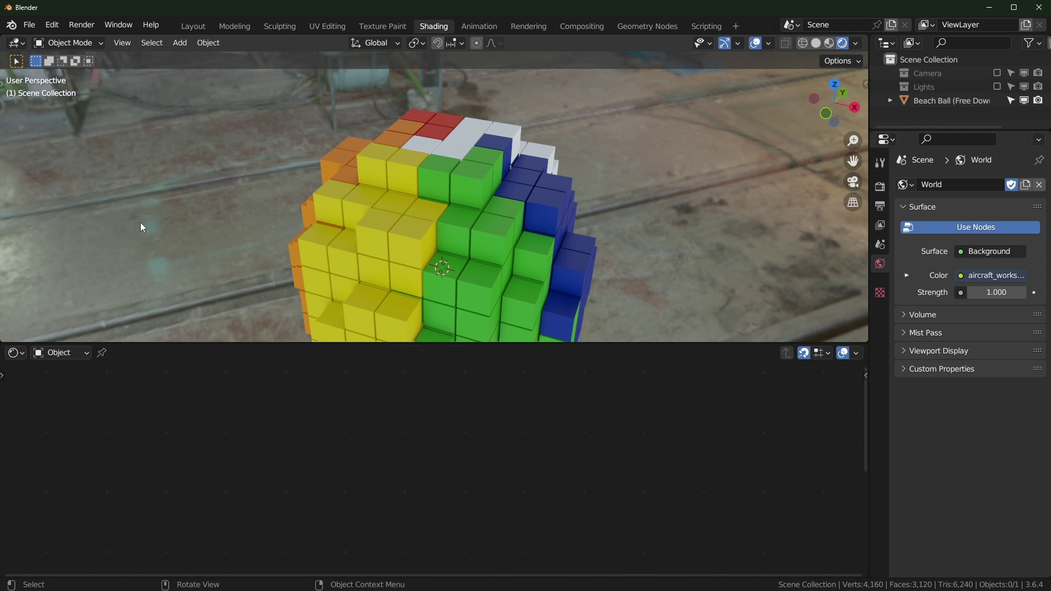
Step: Select the remaining beach ball and open its node tree in the Geometry Nodes workspace
{"action": "left_click", "coordinate": [496, 244]}
{"action": "left_click", "coordinate": [648, 26]}
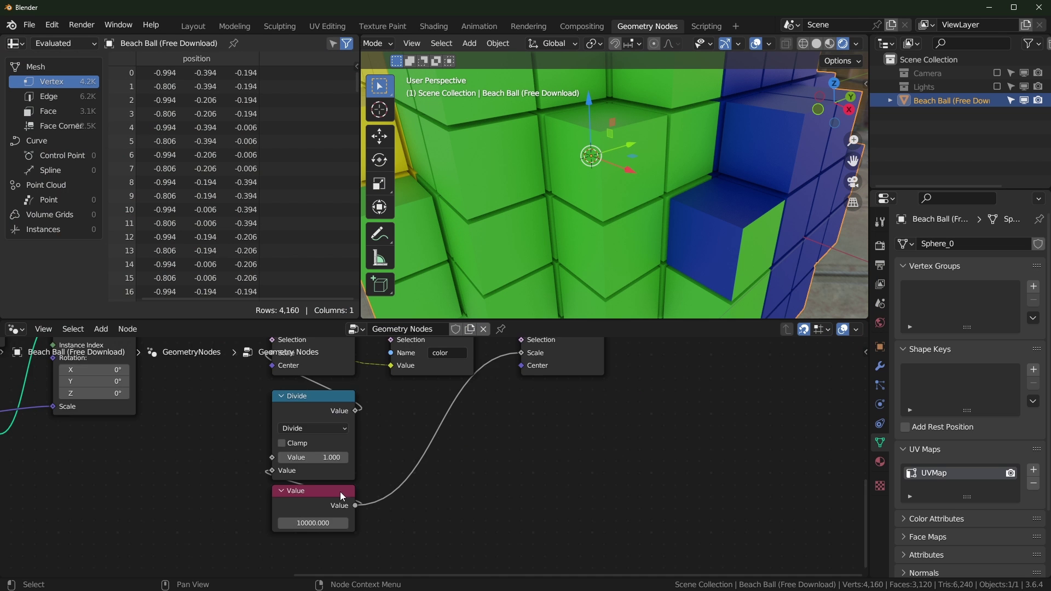
{"action": "scroll", "coordinate": [340, 492], "scroll_direction": "down", "scroll_amount": 5}
{"action": "mouse_move", "coordinate": [340, 493]}
{"action": "middle_mouse_down"}
{"action": "mouse_move", "coordinate": [606, 517]}
{"action": "mouse_move", "coordinate": [645, 493]}
{"action": "mouse_move", "coordinate": [554, 491]}
{"action": "middle_mouse_up"}
{"action": "scroll", "coordinate": [645, 492], "scroll_direction": "up", "scroll_amount": 3}
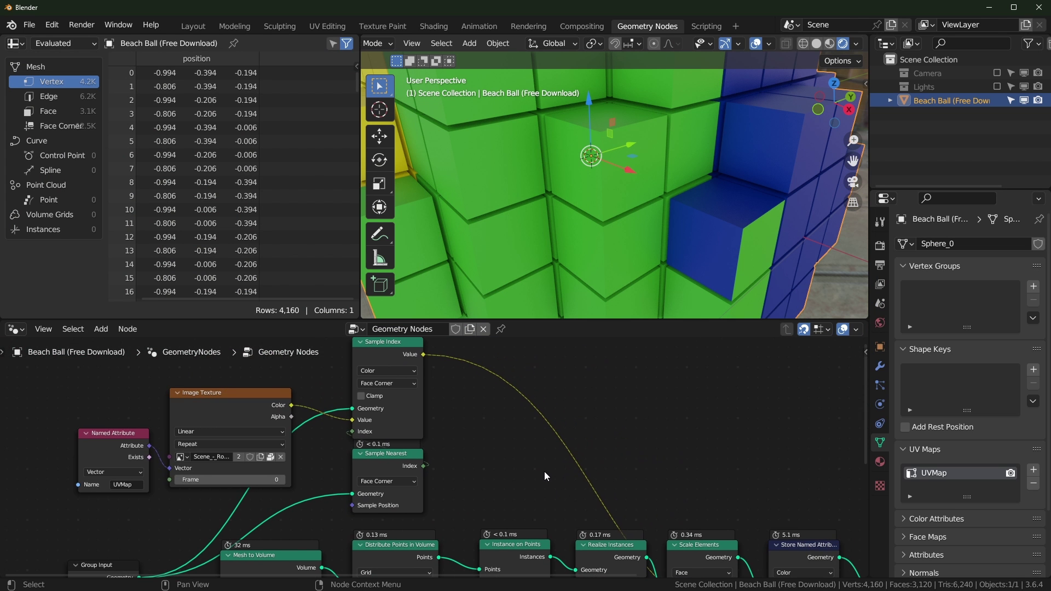
Step: Set the domain of the Store Named Attribute node to Face Corner
{"action": "scroll", "coordinate": [753, 494], "scroll_direction": "down", "scroll_amount": 2}
{"action": "middle_click_drag", "start_coordinate": [753, 495], "coordinate": [549, 429]}
{"action": "middle_click_drag", "start_coordinate": [518, 493], "coordinate": [464, 432]}
{"action": "scroll", "coordinate": [489, 442], "scroll_direction": "down", "scroll_amount": 1}
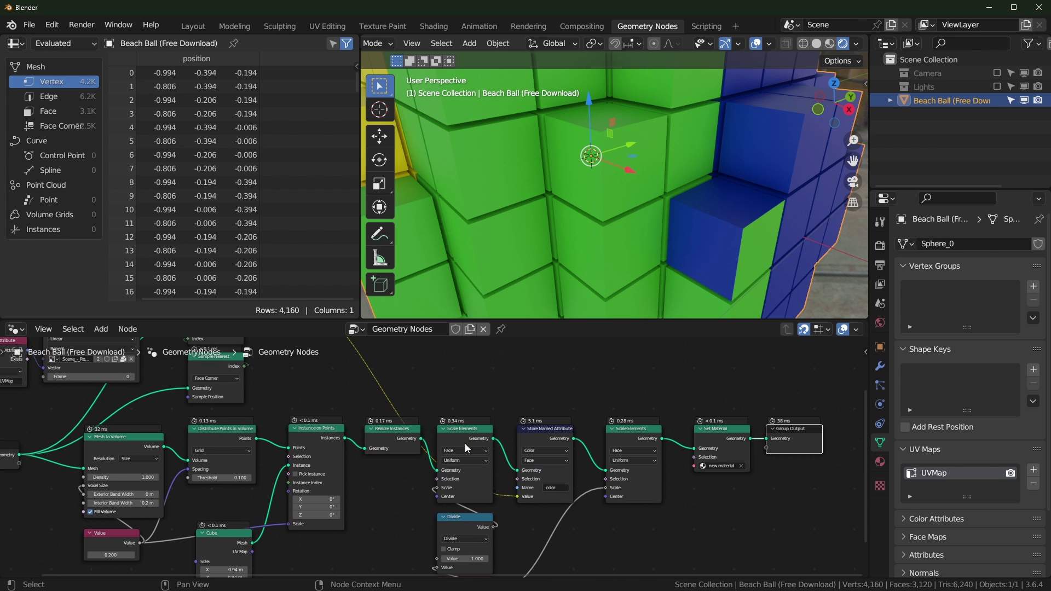
{"action": "middle_click_drag", "start_coordinate": [531, 418], "coordinate": [527, 443]}
{"action": "scroll", "coordinate": [542, 455], "scroll_direction": "up", "scroll_amount": 3}
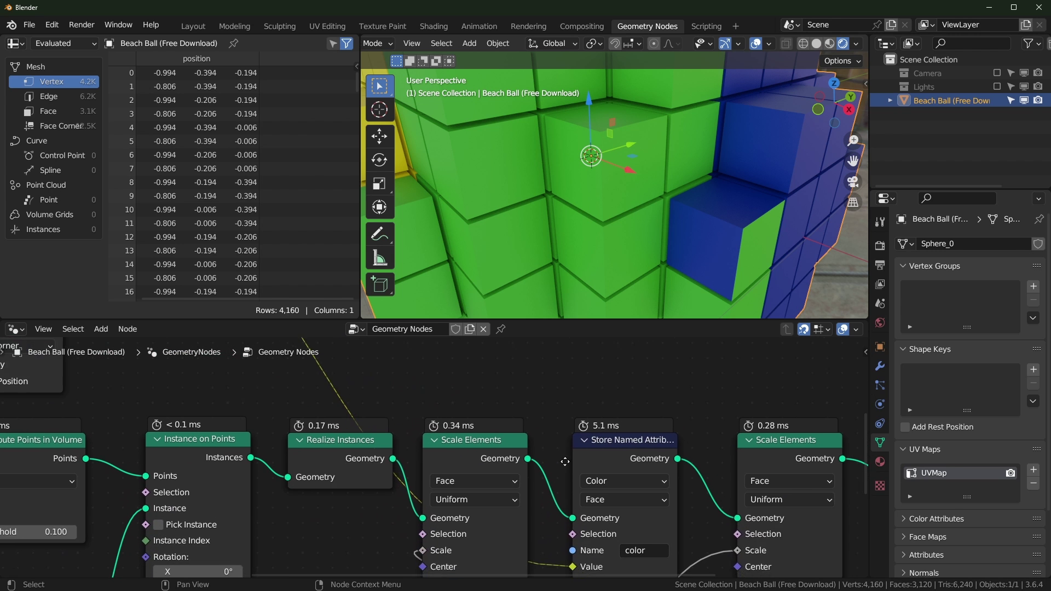
{"action": "left_click", "coordinate": [546, 469]}
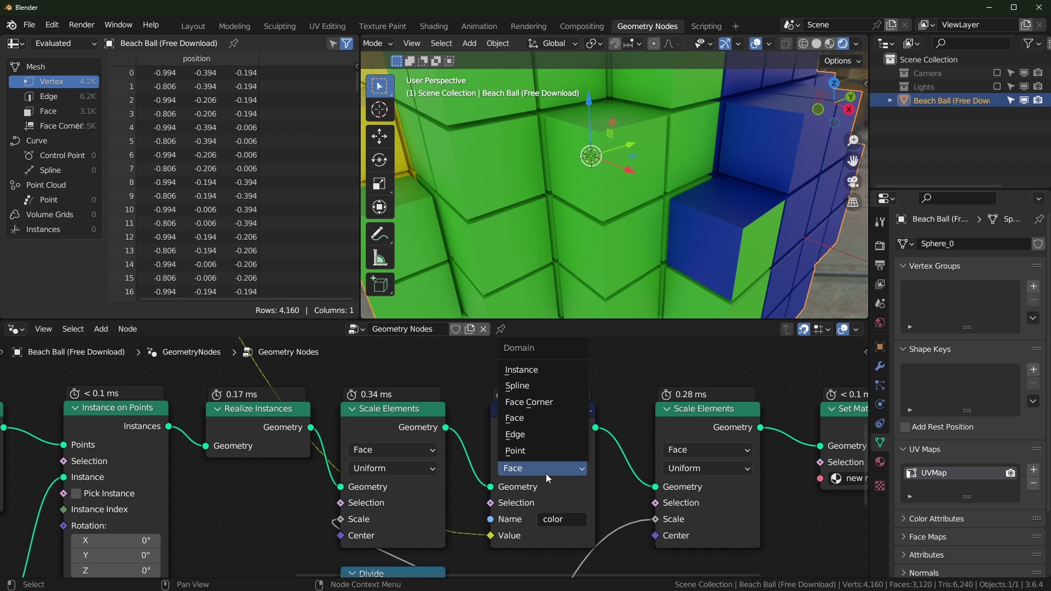
{"action": "left_click", "coordinate": [529, 403]}
Step: Disconnect the Image Texture from the Sample Index node's Value input and move the texture node out of the way
{"action": "scroll", "coordinate": [390, 446], "scroll_direction": "down", "scroll_amount": 2}
{"action": "middle_click_drag", "start_coordinate": [390, 446], "coordinate": [472, 539]}
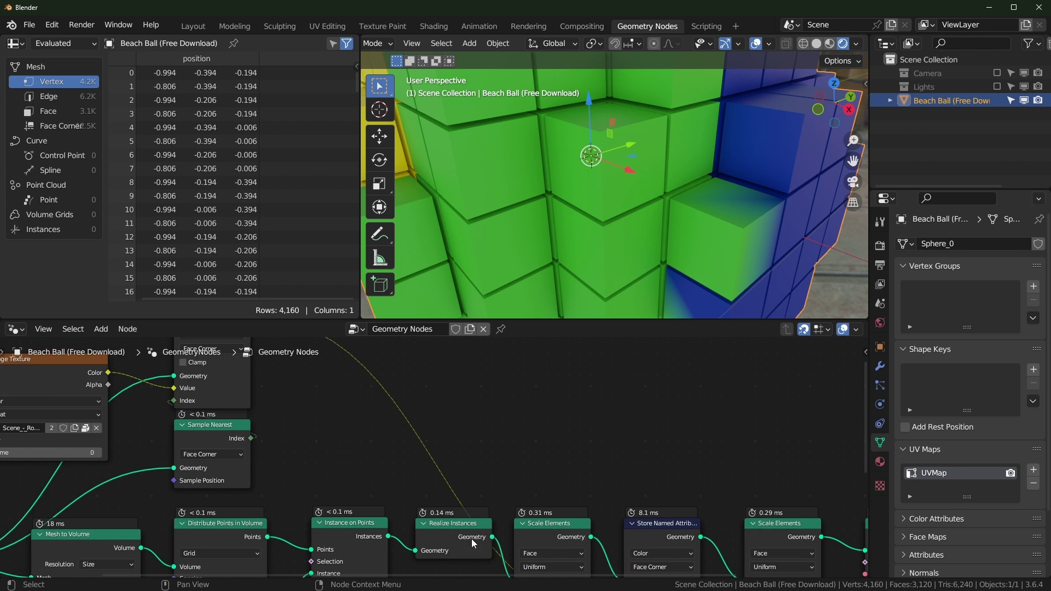
{"action": "middle_click_drag", "start_coordinate": [280, 480], "coordinate": [421, 500]}
{"action": "scroll", "coordinate": [421, 493], "scroll_direction": "down", "scroll_amount": 1}
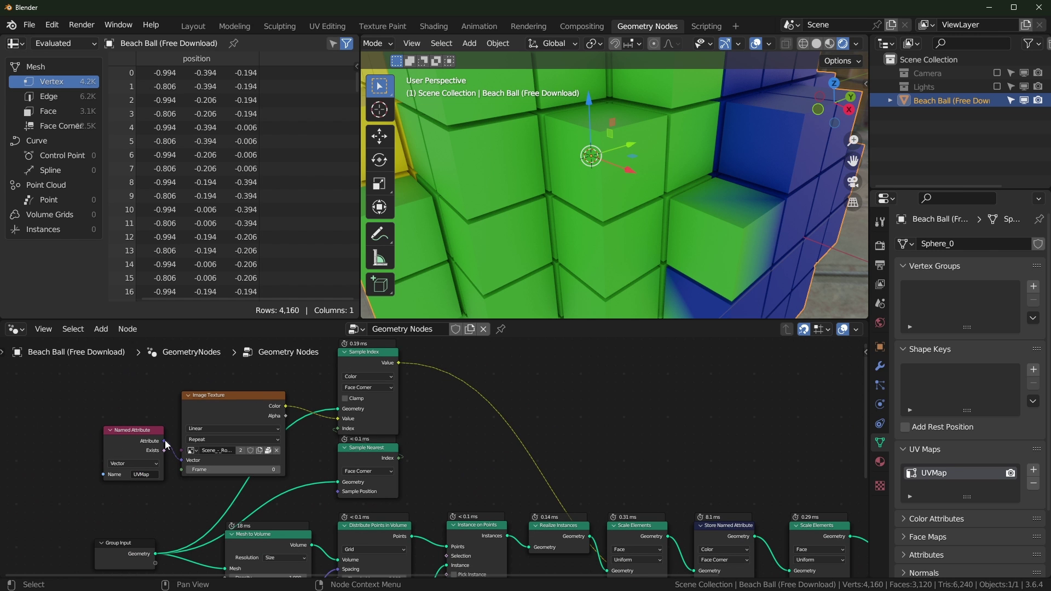
{"action": "left_click_drag", "start_coordinate": [338, 419], "coordinate": [294, 375]}
{"action": "left_click_drag", "start_coordinate": [237, 395], "coordinate": [228, 328]}
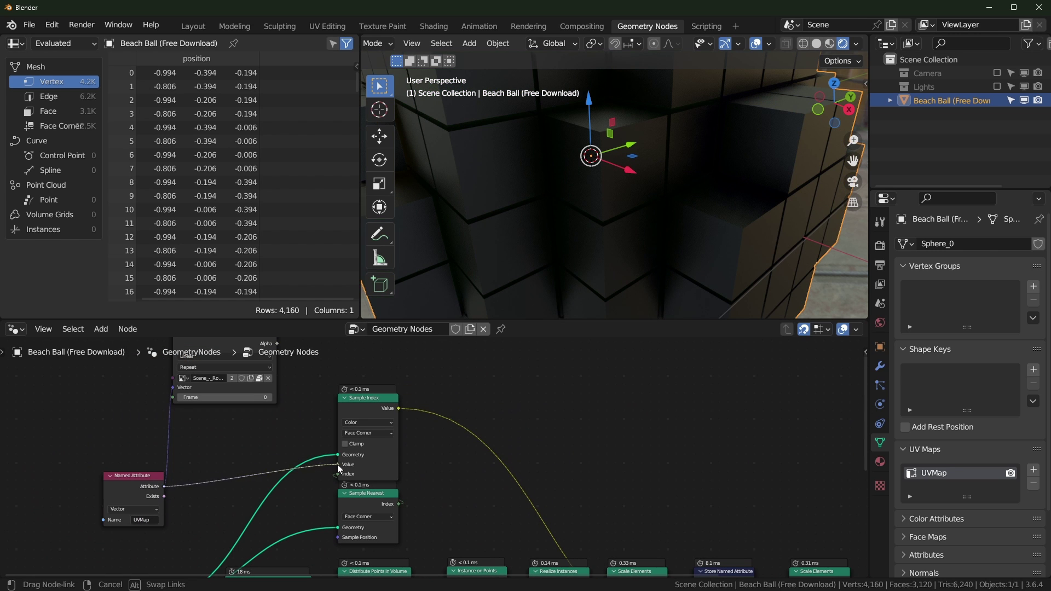
Step: Set the Sample Index node's data type to Vector and connect the Named Attribute's Attribute output to its Value input
{"action": "scroll", "coordinate": [313, 446], "scroll_direction": "up", "scroll_amount": 2}
{"action": "middle_click_drag", "start_coordinate": [313, 446], "coordinate": [353, 432]}
{"action": "left_click", "coordinate": [400, 391]}
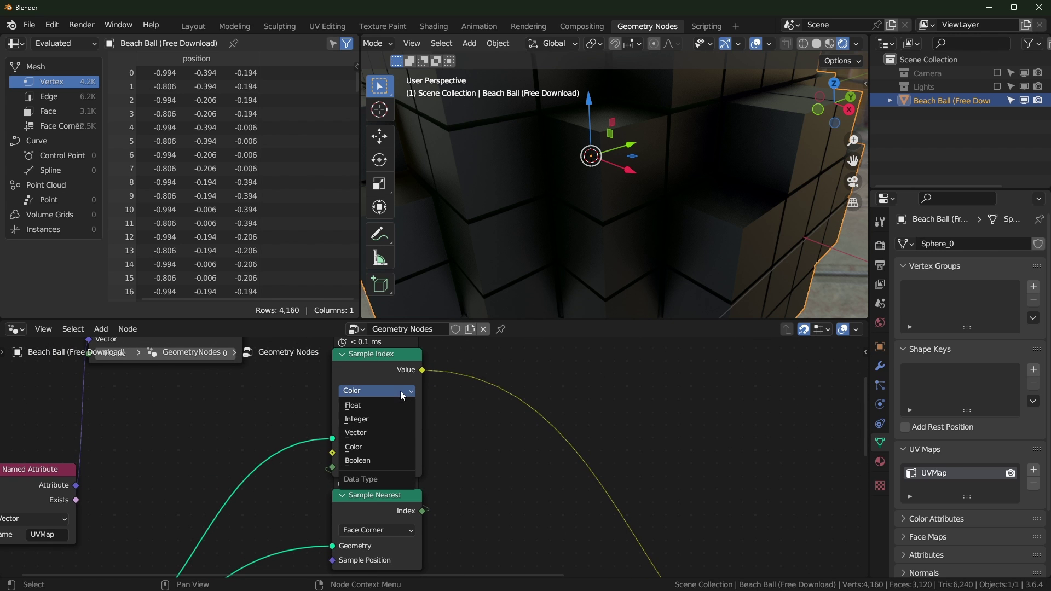
{"action": "left_click", "coordinate": [385, 440]}
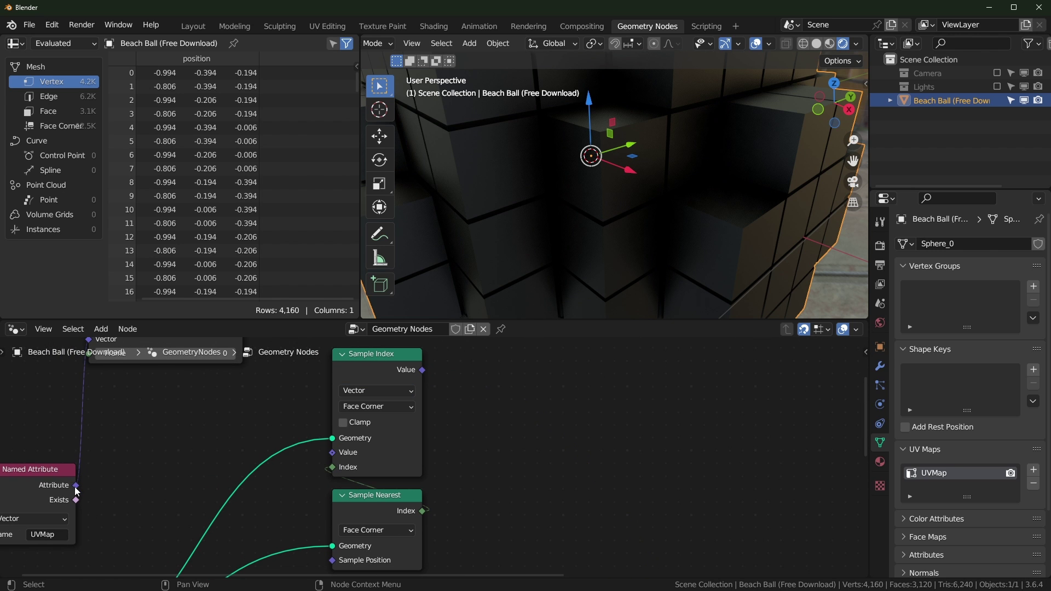
{"action": "left_click_drag", "start_coordinate": [76, 485], "coordinate": [332, 452]}
Step: Connect the Sample Index node's Value output to the Value input of the Store Named Attribute node
{"action": "scroll", "coordinate": [323, 432], "scroll_direction": "down", "scroll_amount": 4}
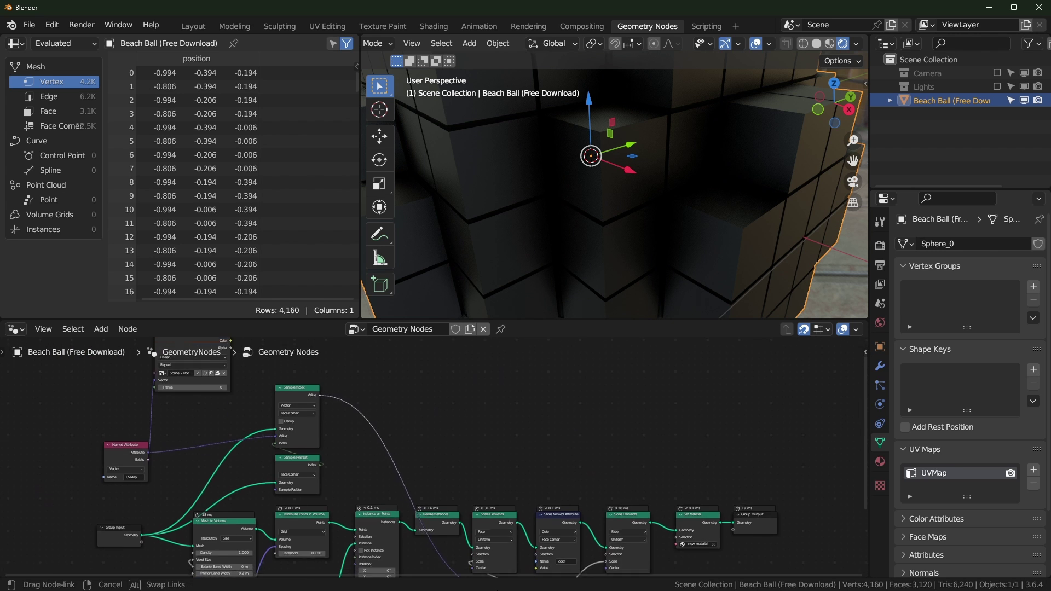
{"action": "left_click_drag", "start_coordinate": [317, 361], "coordinate": [538, 529]}
{"action": "scroll", "coordinate": [570, 535], "scroll_direction": "up", "scroll_amount": 7}
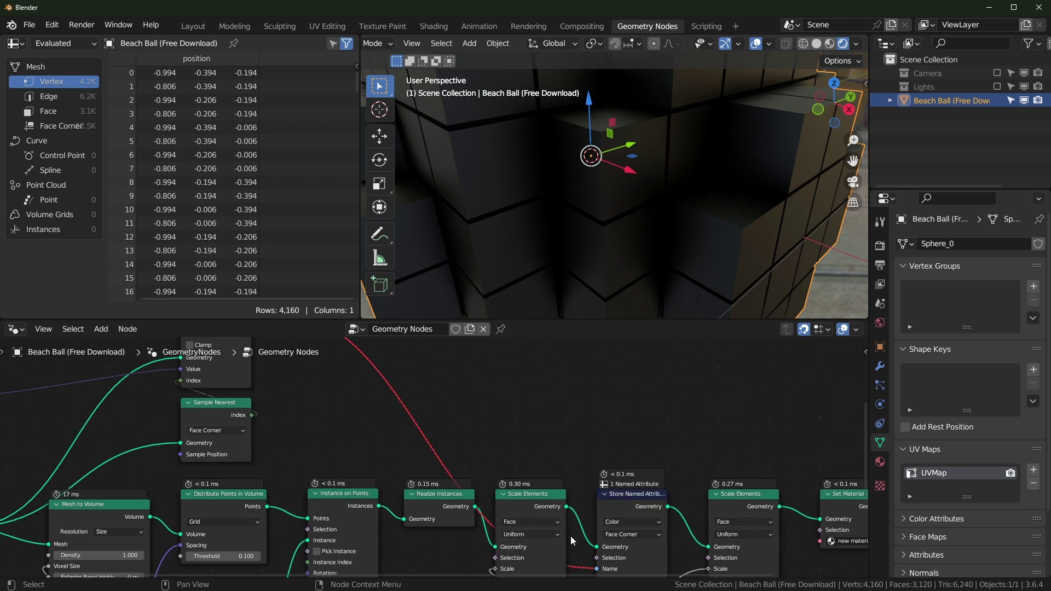
{"action": "middle_click_drag", "start_coordinate": [600, 519], "coordinate": [459, 409]}
{"action": "mouse_move", "coordinate": [469, 472]}
{"action": "left_mouse_down"}
{"action": "mouse_move", "coordinate": [436, 459]}
{"action": "mouse_move", "coordinate": [465, 480]}
{"action": "left_mouse_up"}
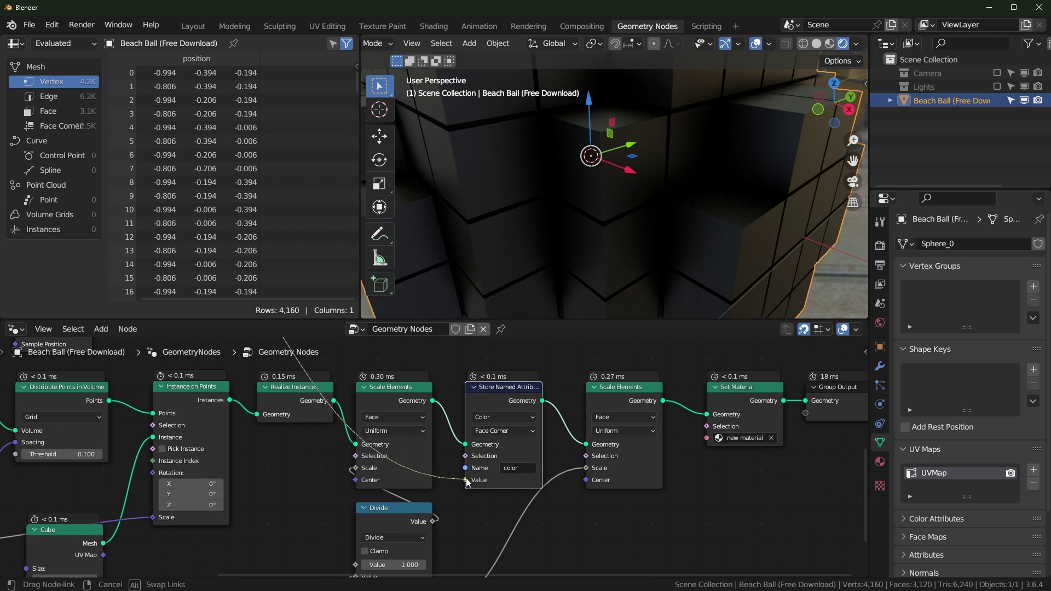
Step: Configure the Store Named Attribute node with data type Vector, attribute name UVMap and domain Face
{"action": "left_click", "coordinate": [503, 418]}
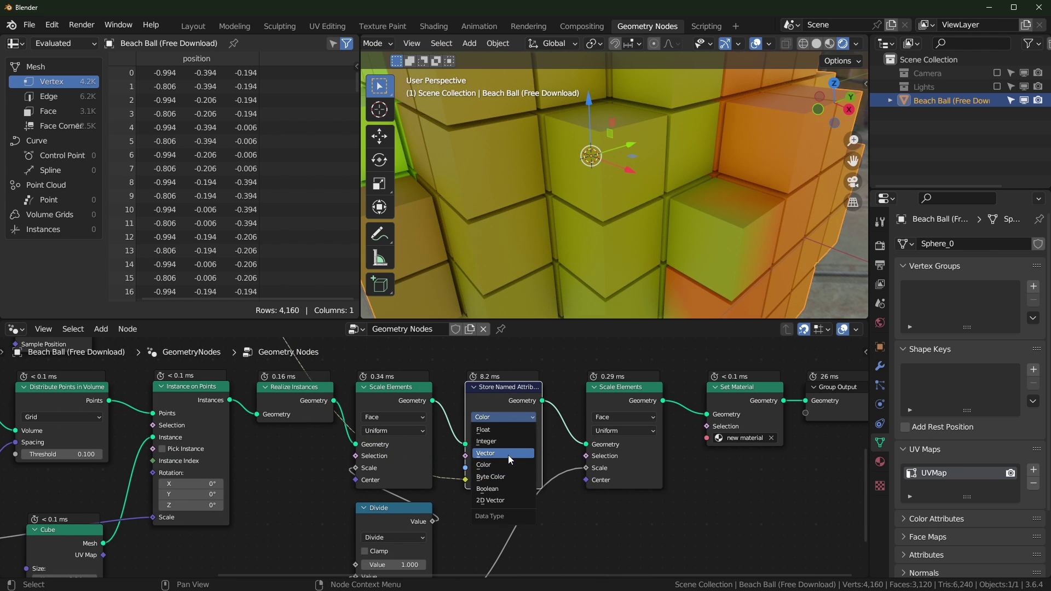
{"action": "left_click", "coordinate": [508, 455]}
{"action": "scroll", "coordinate": [471, 485], "scroll_direction": "up", "scroll_amount": 2}
{"action": "left_click", "coordinate": [466, 500]}
{"action": "type", "text": "UVMap"}
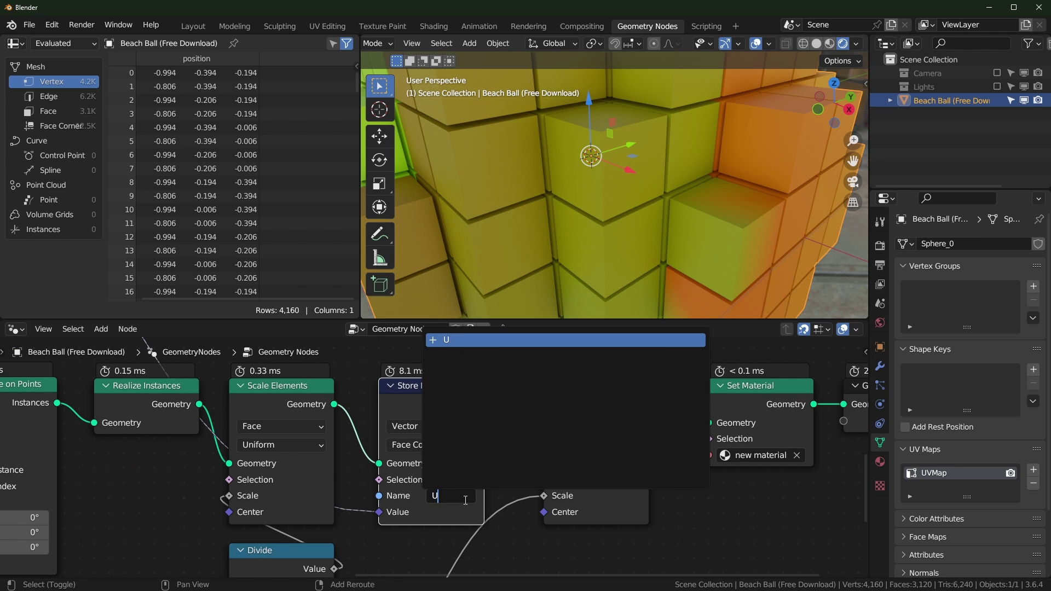
{"action": "key", "text": "Return"}
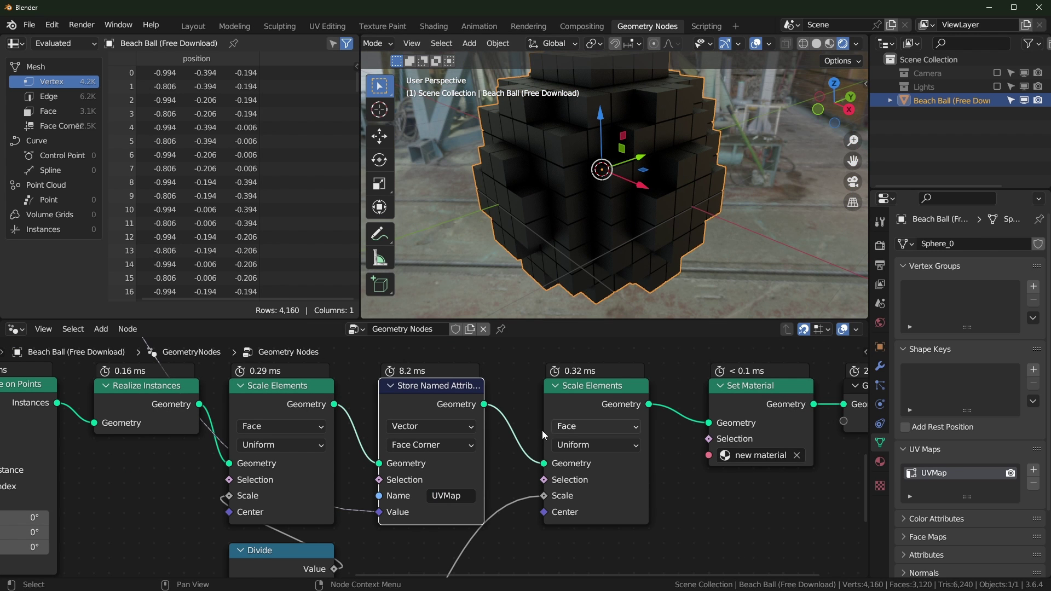
{"action": "left_click", "coordinate": [431, 444]}
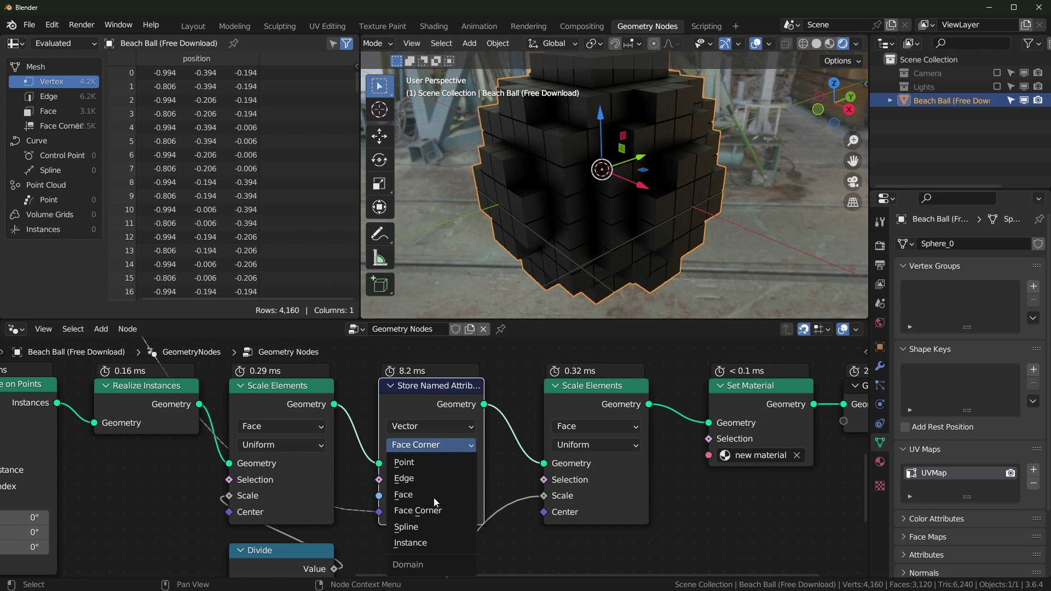
{"action": "left_click", "coordinate": [434, 497]}
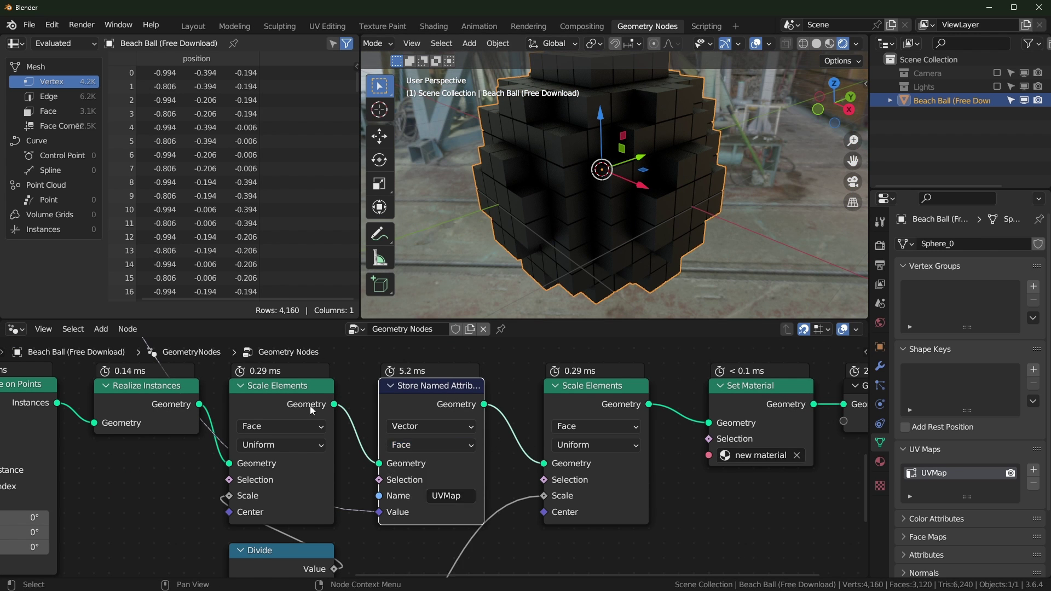
Step: Switch to the Shading workspace to show the voxel ball's material nodes
{"action": "left_click", "coordinate": [433, 26]}
{"action": "scroll", "coordinate": [425, 453], "scroll_direction": "up", "scroll_amount": 1}
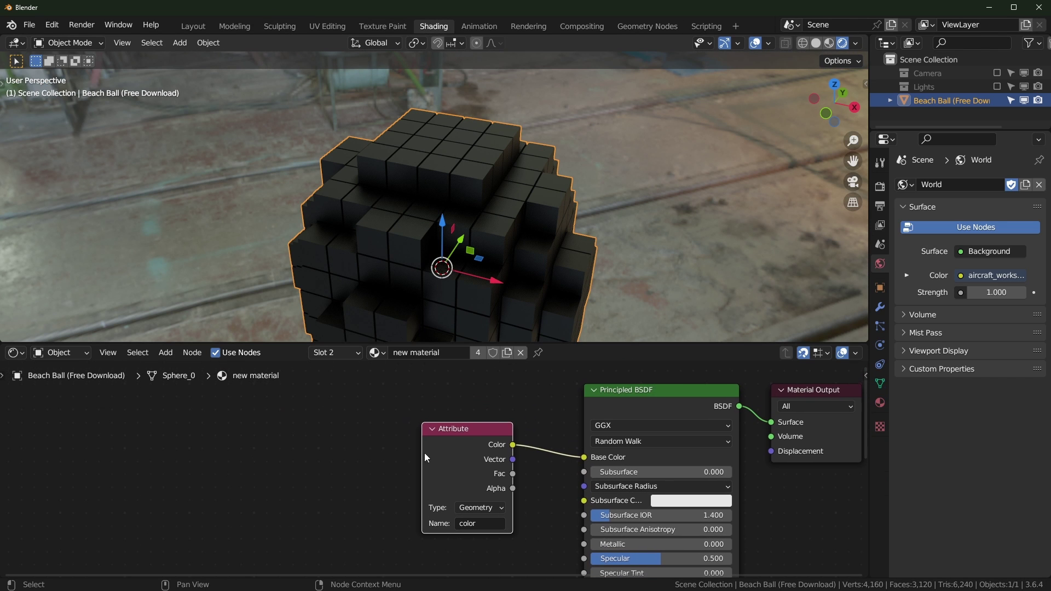
{"action": "key", "text": "x"}
{"action": "key", "text": "shift+a"}
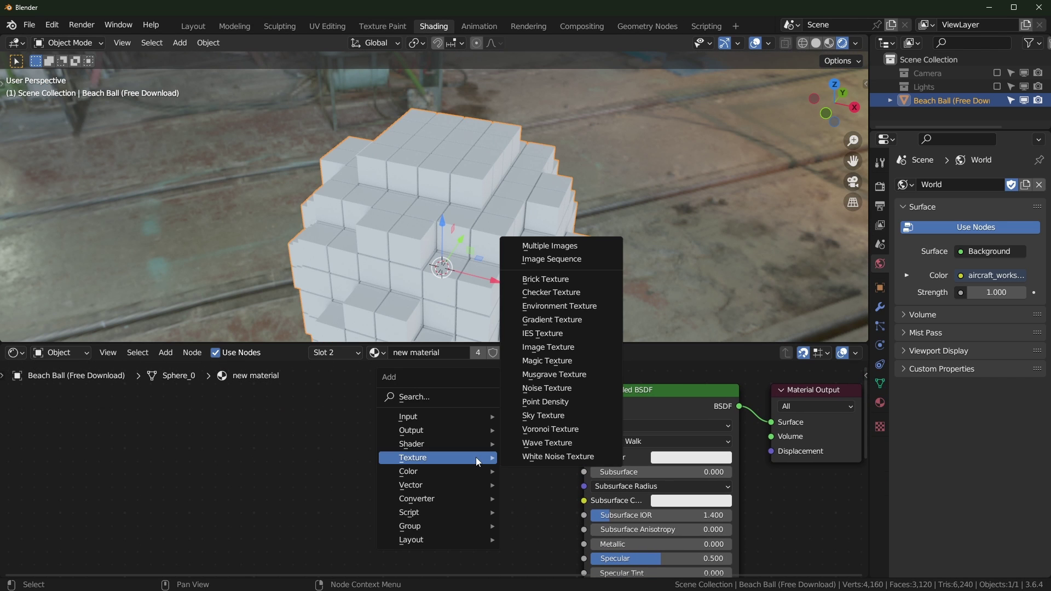
{"action": "key", "text": "Escape"}
{"action": "key", "text": "ctrl+z"}
Step: Disconnect the Attribute node from Base Color, move it farther away from the shader and set its attribute name to UVMap
{"action": "left_click_drag", "start_coordinate": [475, 458], "coordinate": [234, 468]}
{"action": "key", "text": "g"}
{"action": "left_click", "coordinate": [237, 449]}
{"action": "left_click", "coordinate": [148, 524]}
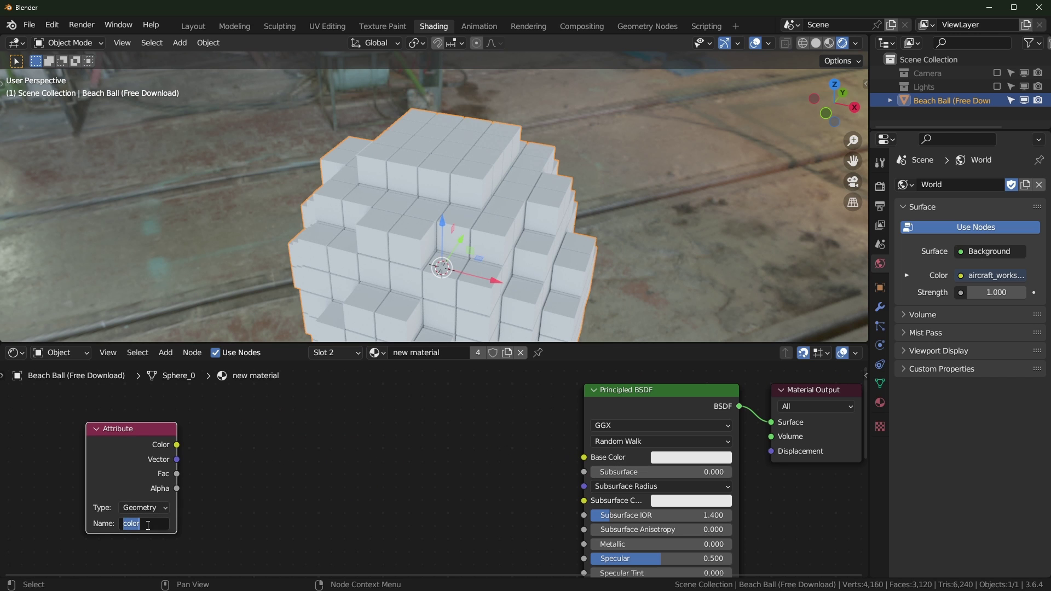
{"action": "type", "text": "UVMap"}
{"action": "key", "text": "Return"}
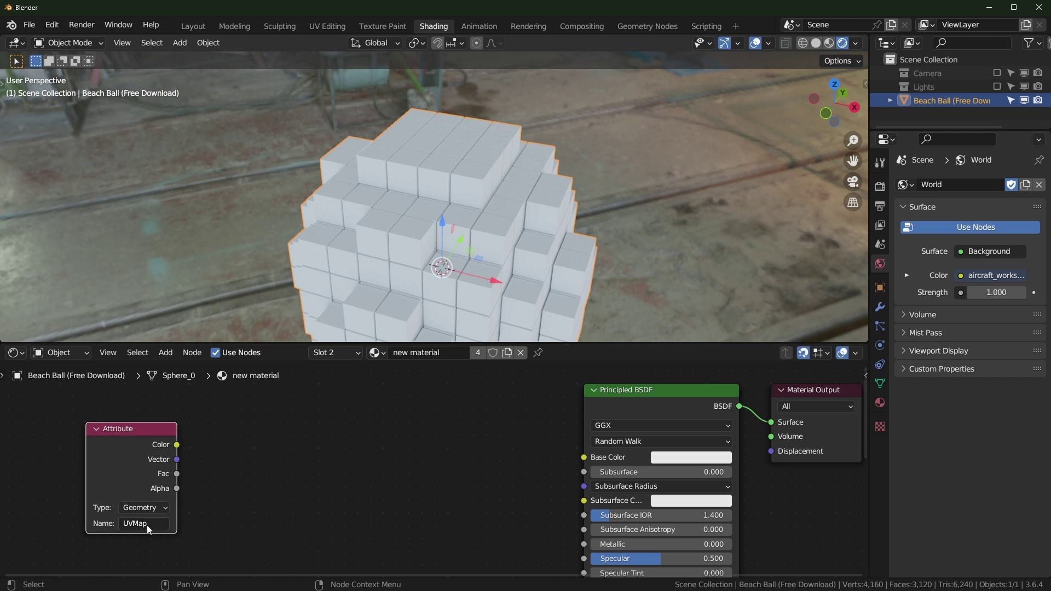
{"action": "left_click", "coordinate": [651, 29]}
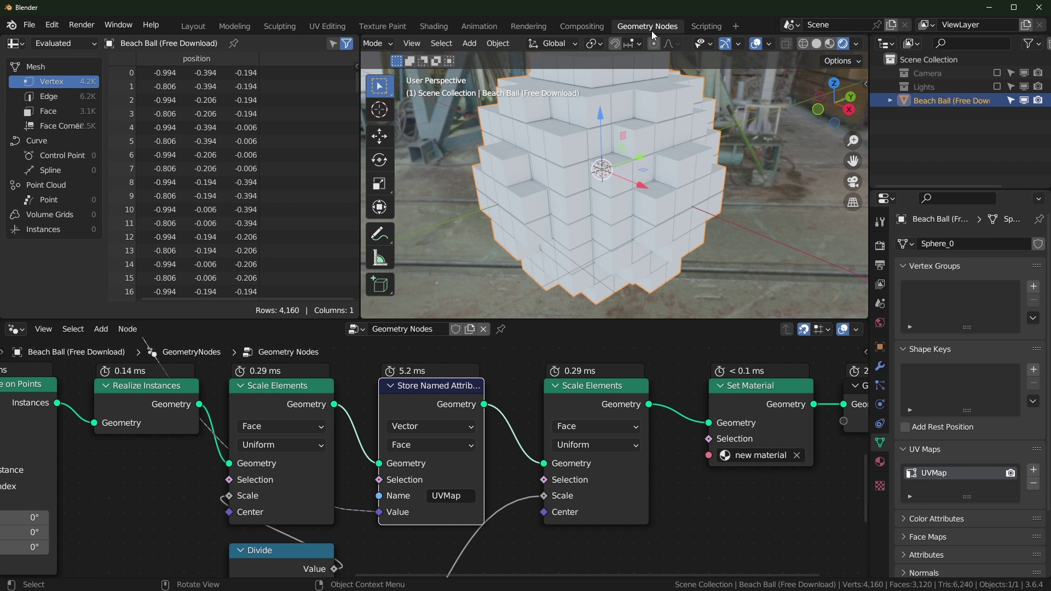
{"action": "left_click", "coordinate": [434, 26]}
{"action": "key", "text": "shift+a"}
{"action": "key", "text": "i"}
{"action": "key", "text": "m"}
{"action": "key", "text": "Escape"}
Step: Add an Image Texture node between the Attribute and Principled BSDF nodes and assign the Scene_-_Root_baseColor.jpeg image to it
{"action": "key", "text": "shift+a"}
{"action": "type", "text": "s"}
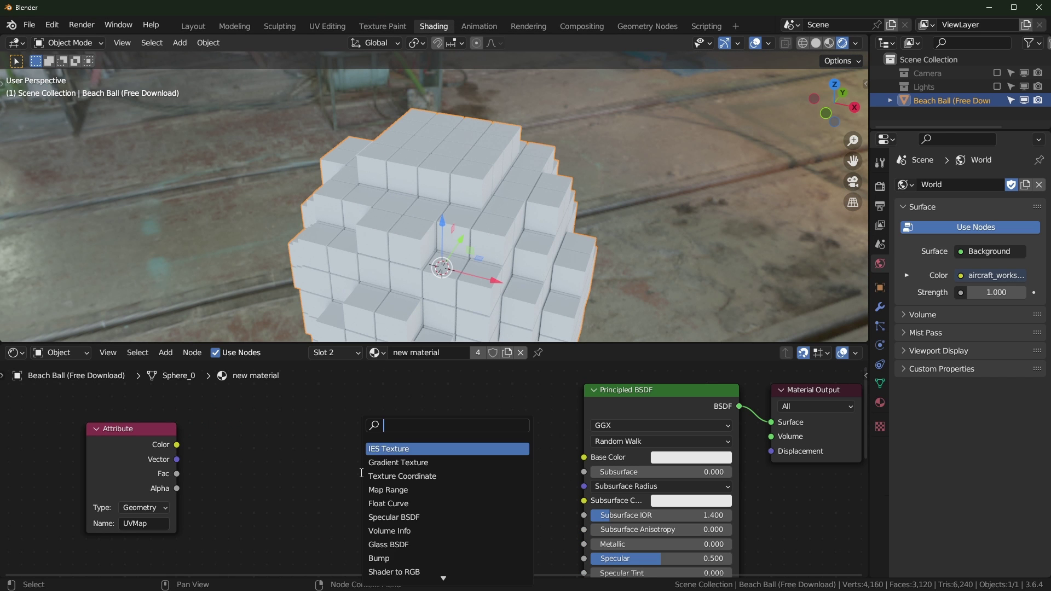
{"action": "type", "text": "image"}
{"action": "key", "text": "Return"}
{"action": "left_click", "coordinate": [320, 409]}
{"action": "left_click", "coordinate": [335, 453]}
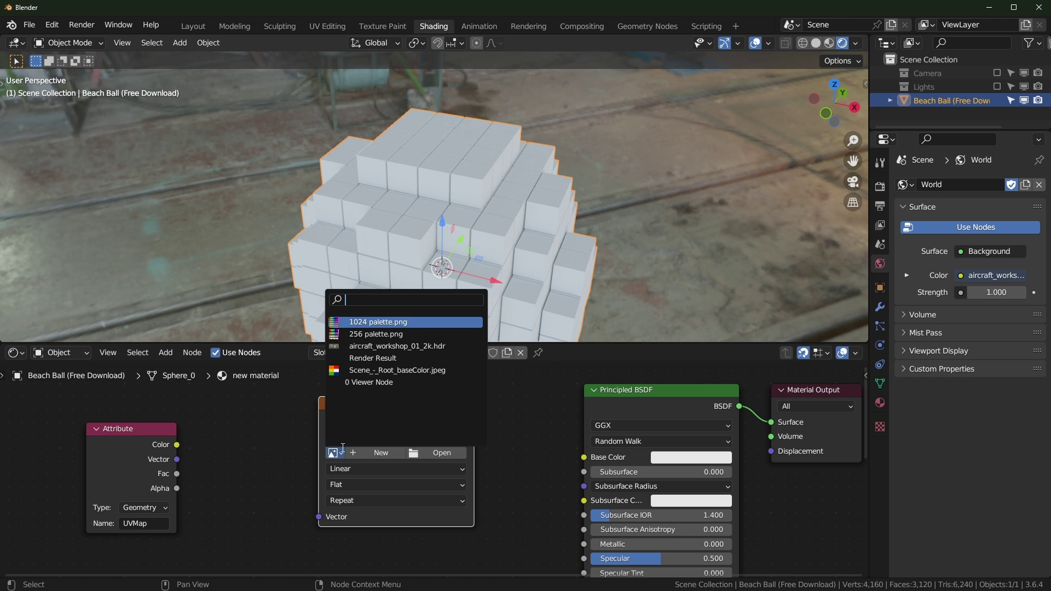
{"action": "left_click", "coordinate": [382, 371]}
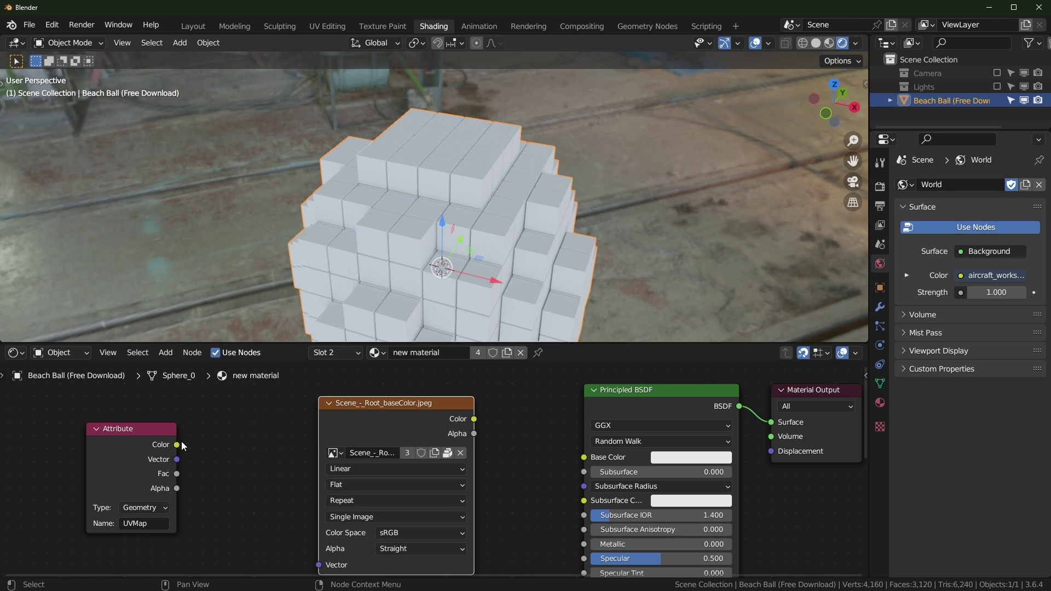
Step: Connect the Attribute's Vector output to the image texture's Vector input and the texture's Color output to Base Color
{"action": "left_click_drag", "start_coordinate": [176, 461], "coordinate": [320, 542]}
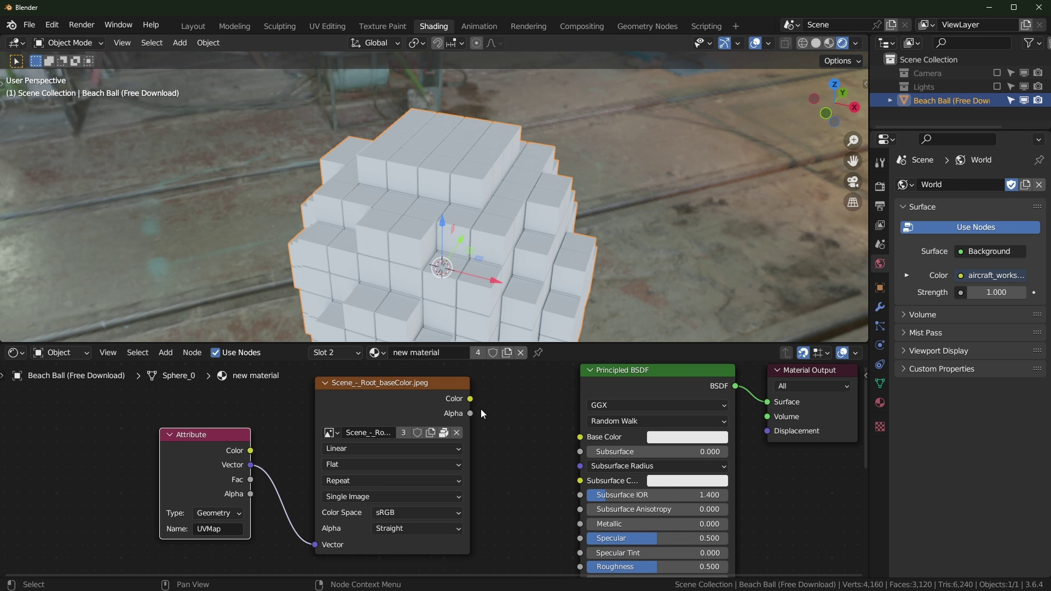
{"action": "left_click_drag", "start_coordinate": [470, 398], "coordinate": [581, 437]}
{"action": "middle_click_drag", "start_coordinate": [541, 252], "coordinate": [521, 269]}
Step: In the Layout workspace, duplicate the voxel ball and place the copy beside it along the X axis
{"action": "left_click", "coordinate": [194, 26]}
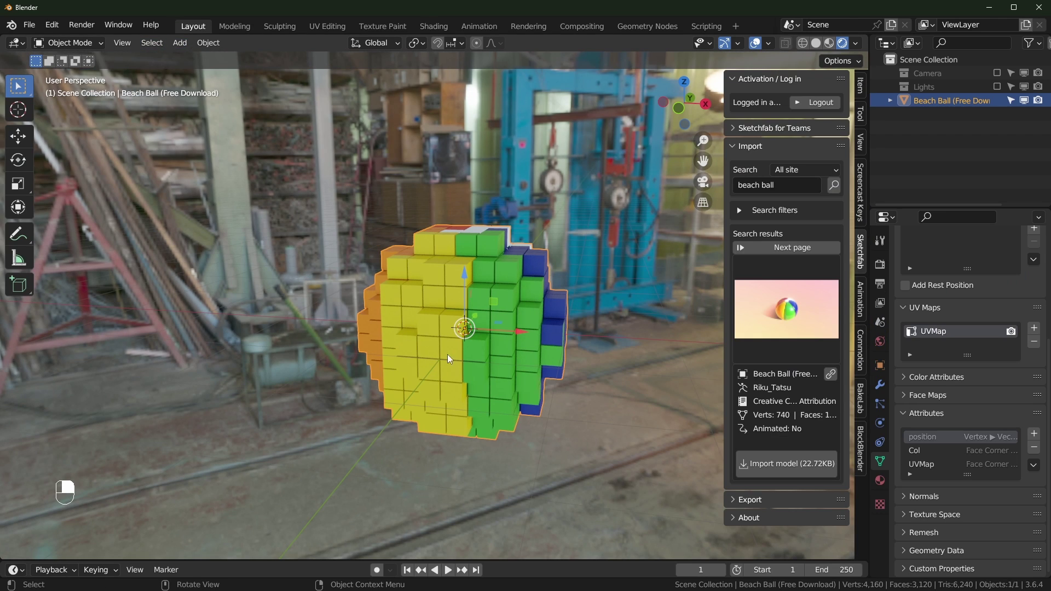
{"action": "middle_click_drag", "start_coordinate": [452, 348], "coordinate": [494, 352]}
{"action": "key", "text": "shift+d"}
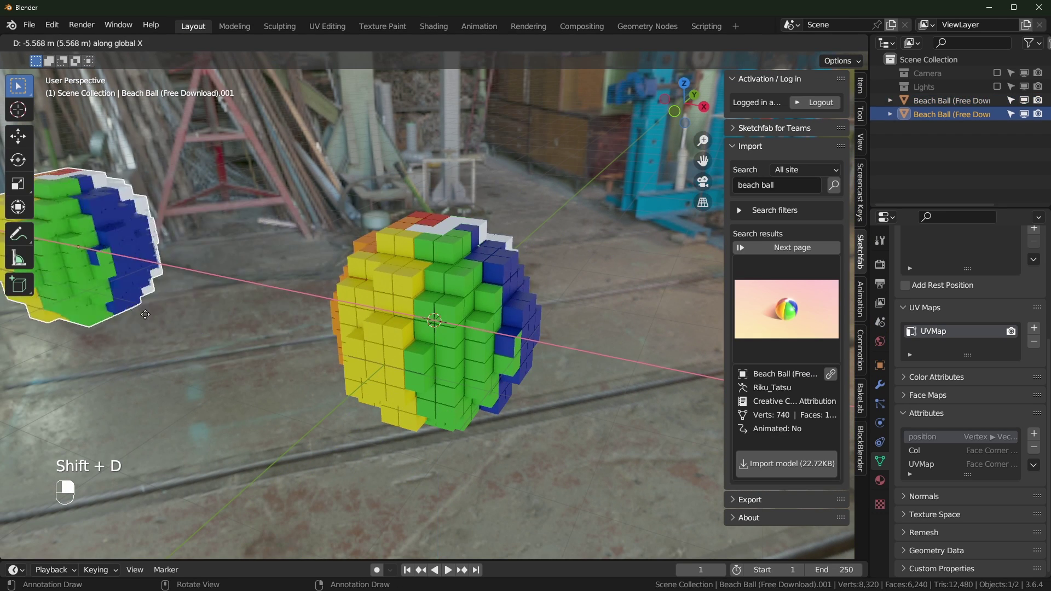
{"action": "left_click", "coordinate": [241, 297]}
Step: Select the original voxel ball and convert it to a mesh
{"action": "left_click", "coordinate": [472, 323]}
{"action": "scroll", "coordinate": [474, 327], "scroll_direction": "up", "scroll_amount": 2}
{"action": "middle_click_drag", "start_coordinate": [514, 364], "coordinate": [482, 338], "text": "shift"}
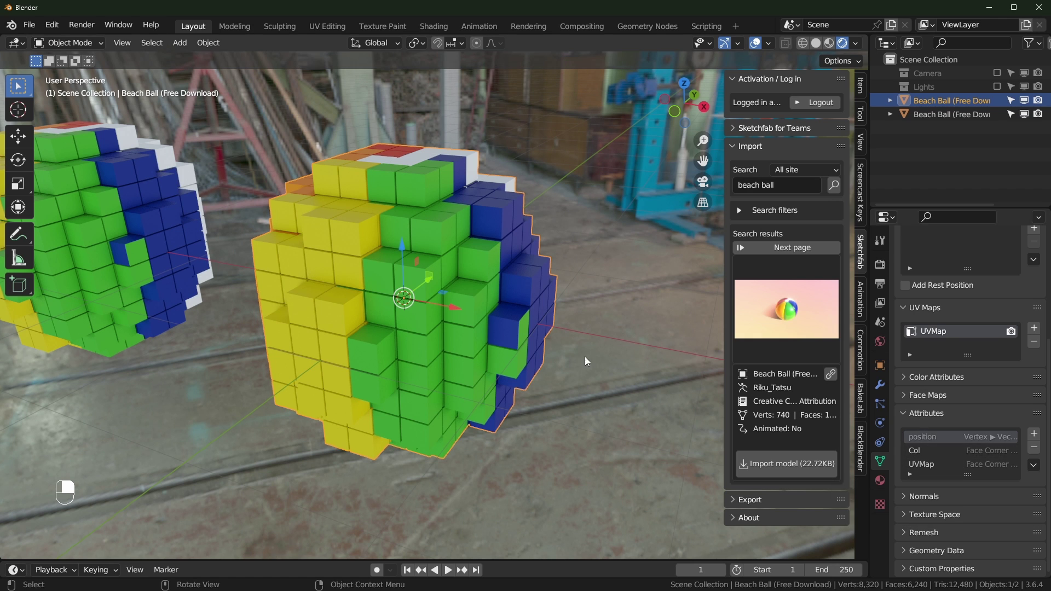
{"action": "right_click", "coordinate": [515, 275]}
{"action": "mouse_move", "coordinate": [514, 275]}
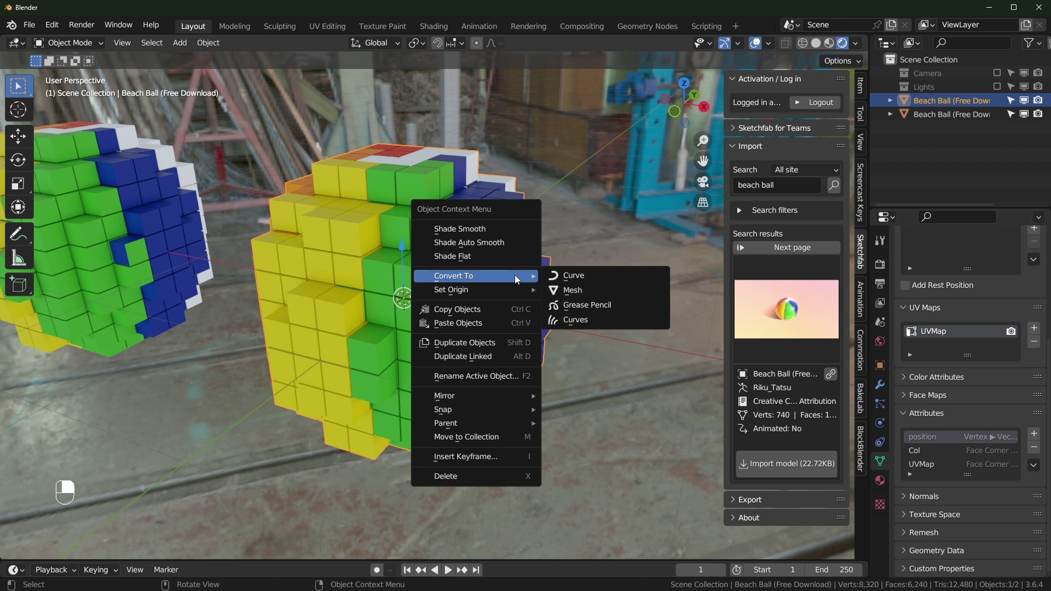
{"action": "left_click", "coordinate": [582, 291]}
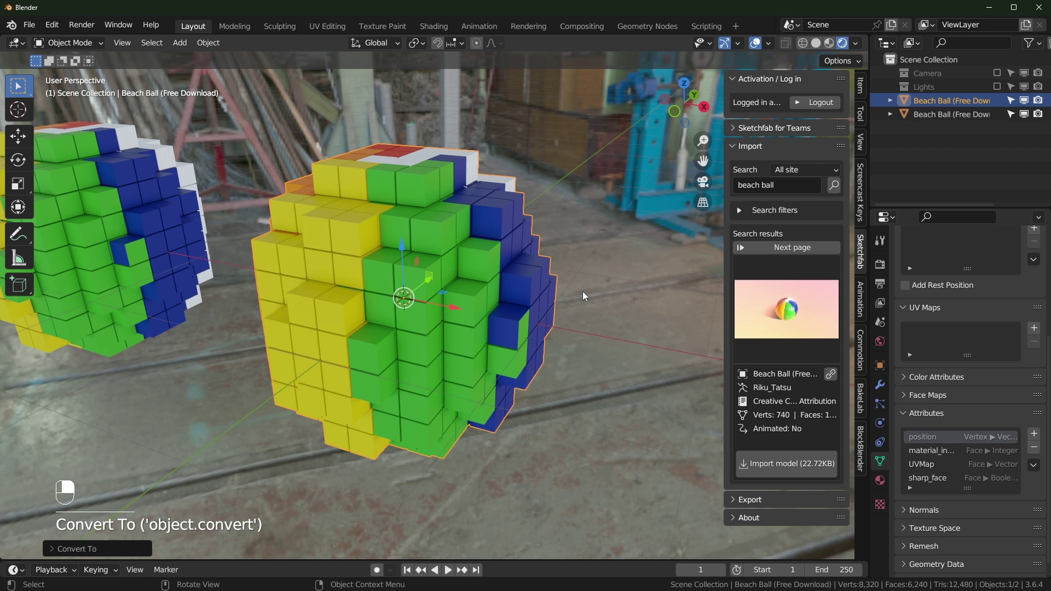
Step: Convert the mesh's UVMap attribute to the Face Corner domain, keeping Generic mode and the Vector data type
{"action": "left_click", "coordinate": [944, 464]}
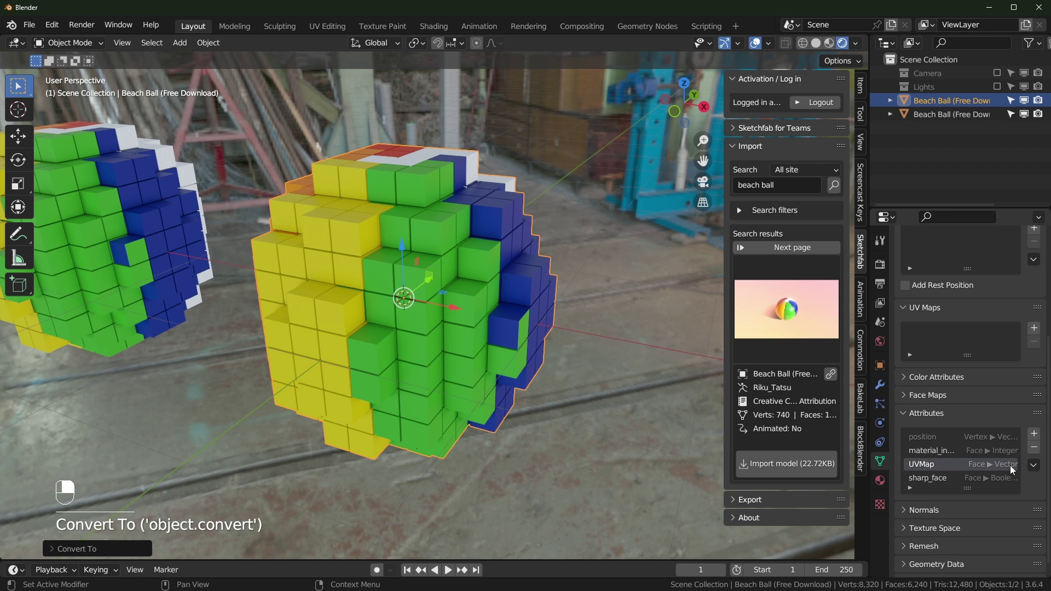
{"action": "left_click", "coordinate": [1034, 465]}
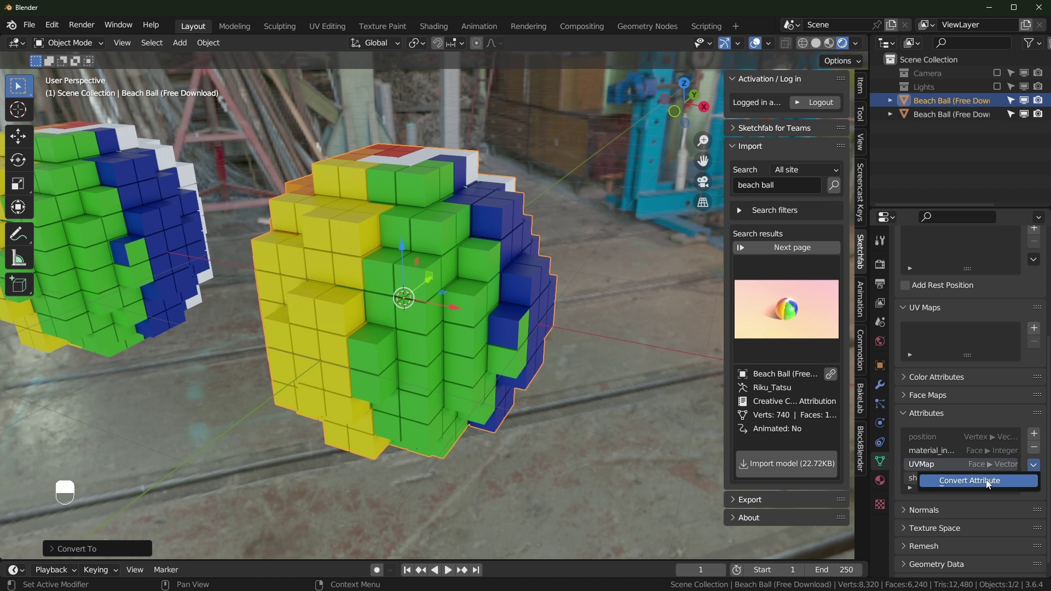
{"action": "left_click", "coordinate": [988, 482]}
{"action": "left_click", "coordinate": [970, 520]}
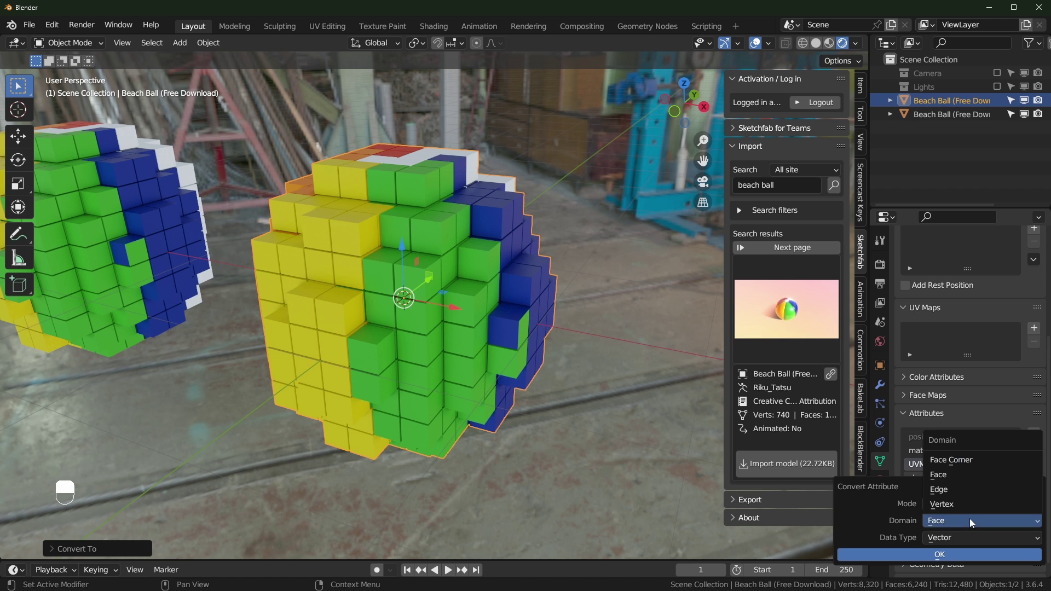
{"action": "left_click", "coordinate": [963, 541]}
{"action": "left_click", "coordinate": [964, 541]}
{"action": "left_click", "coordinate": [955, 506]}
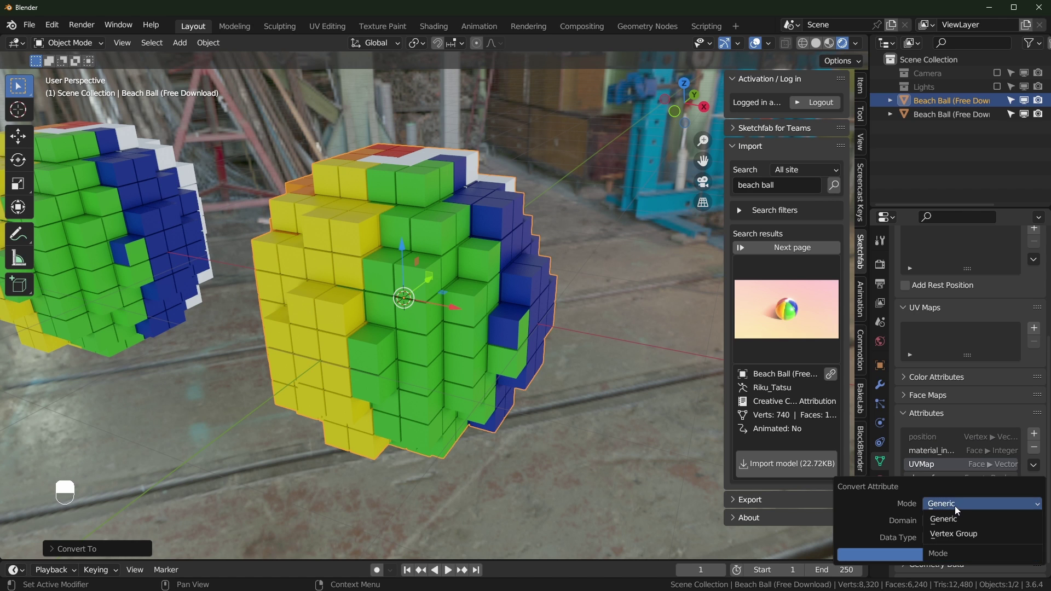
{"action": "left_click", "coordinate": [943, 519]}
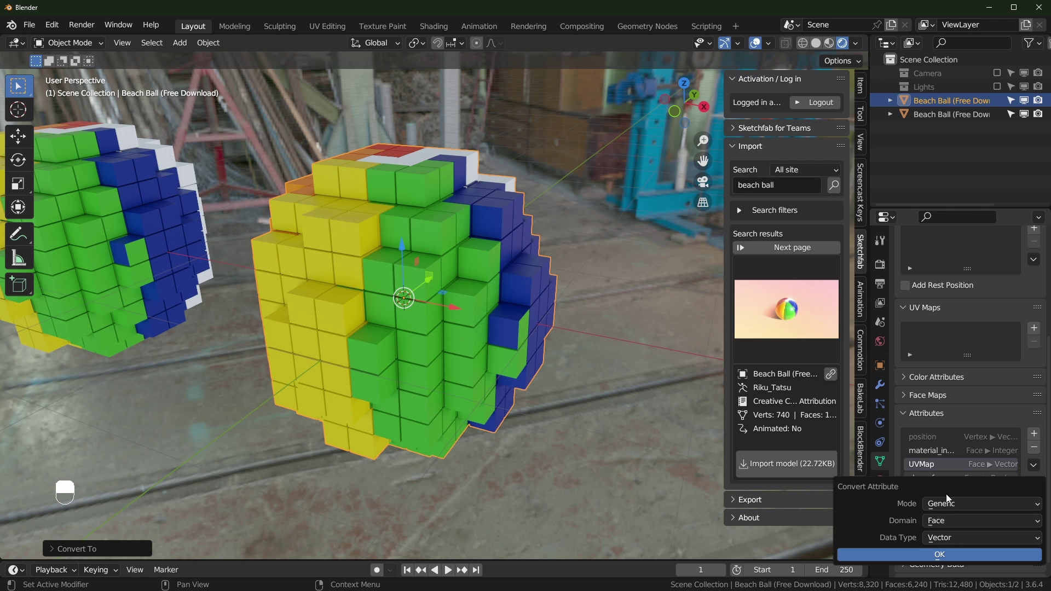
{"action": "left_click", "coordinate": [949, 499]}
{"action": "left_click", "coordinate": [955, 519]}
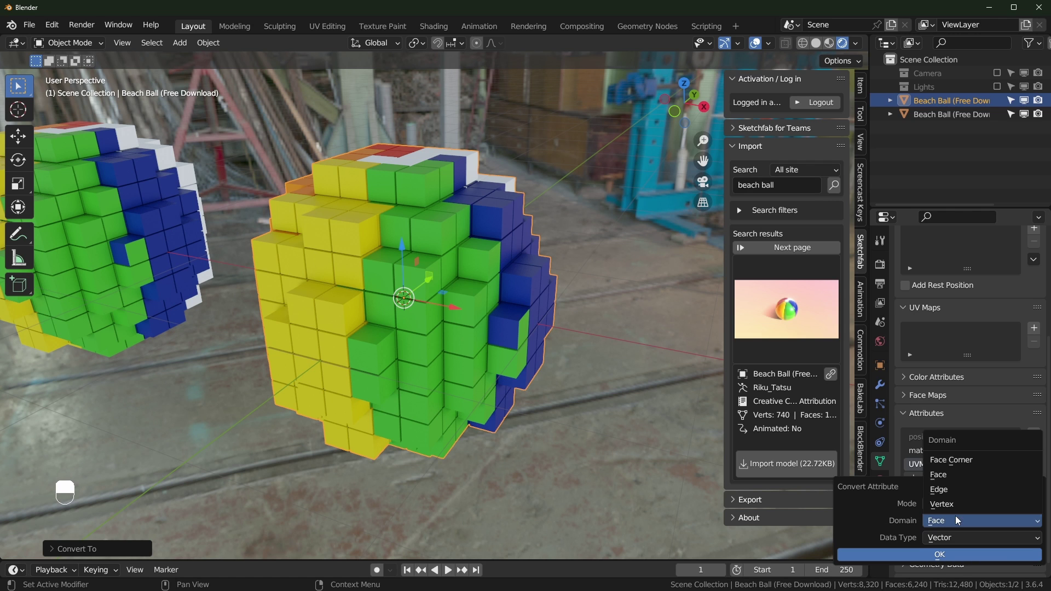
{"action": "left_click", "coordinate": [959, 465]}
{"action": "left_click", "coordinate": [948, 556]}
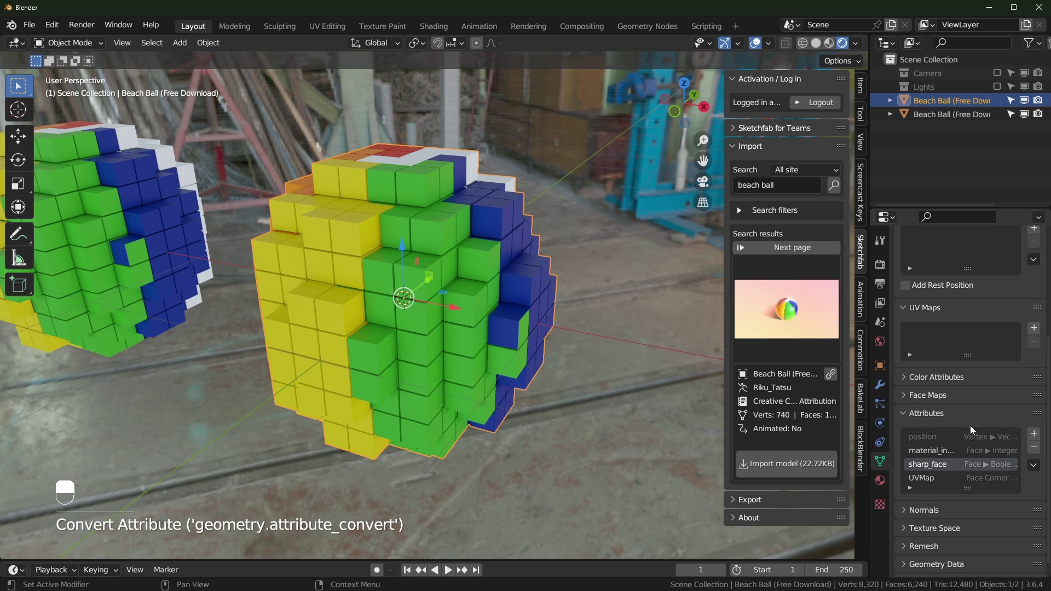
Step: Convert the mesh's UVMap attribute to the 2D Vector data type, keeping Generic mode and the Face Corner domain
{"action": "scroll", "coordinate": [970, 427], "scroll_direction": "up", "scroll_amount": 5}
{"action": "scroll", "coordinate": [970, 427], "scroll_direction": "down", "scroll_amount": 6}
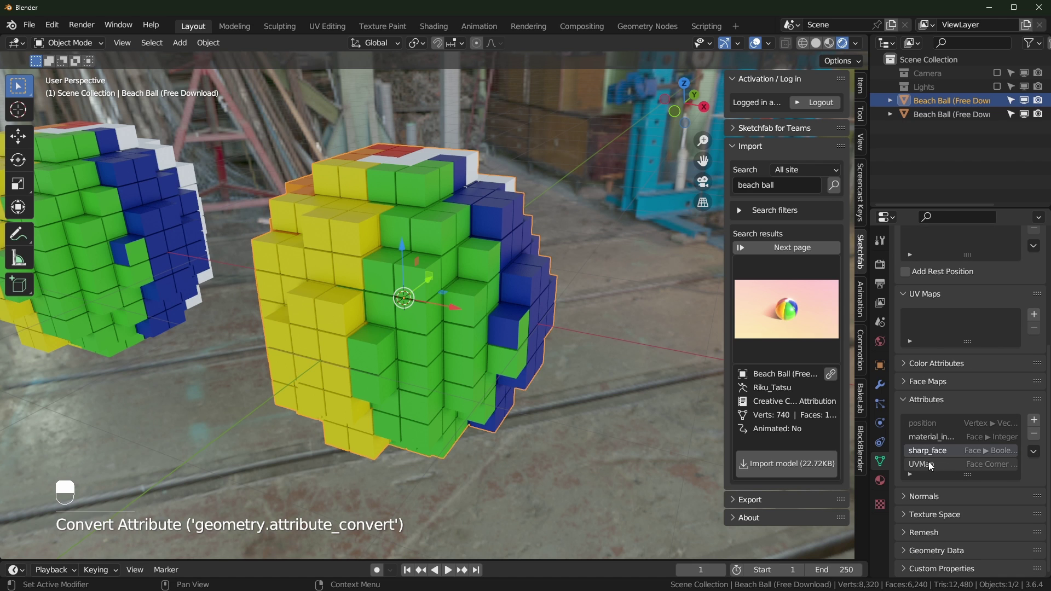
{"action": "left_click", "coordinate": [942, 466]}
{"action": "left_click", "coordinate": [1034, 452]}
{"action": "left_click", "coordinate": [992, 465]}
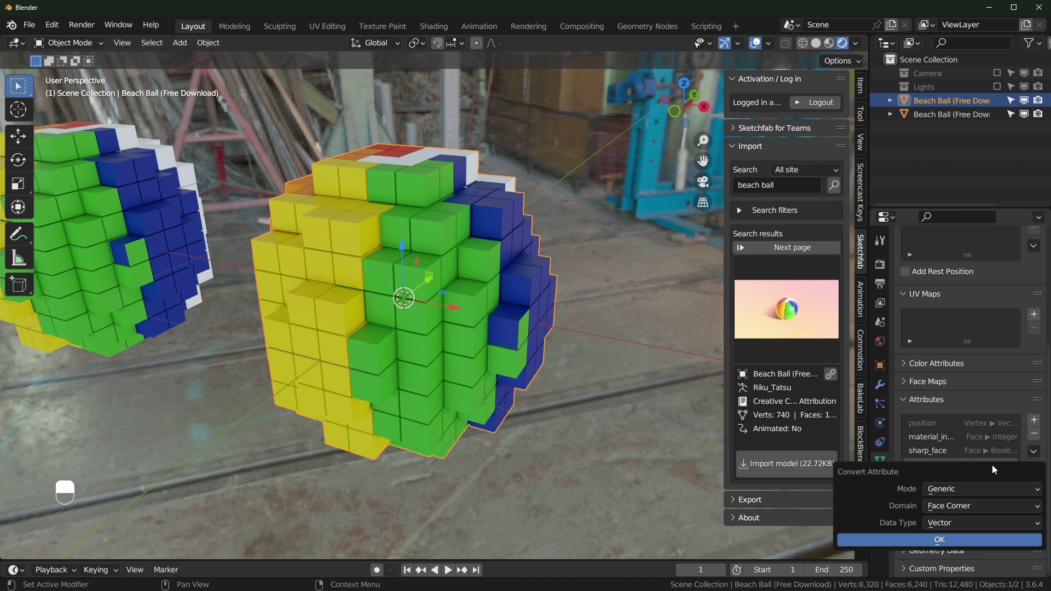
{"action": "left_click", "coordinate": [945, 486]}
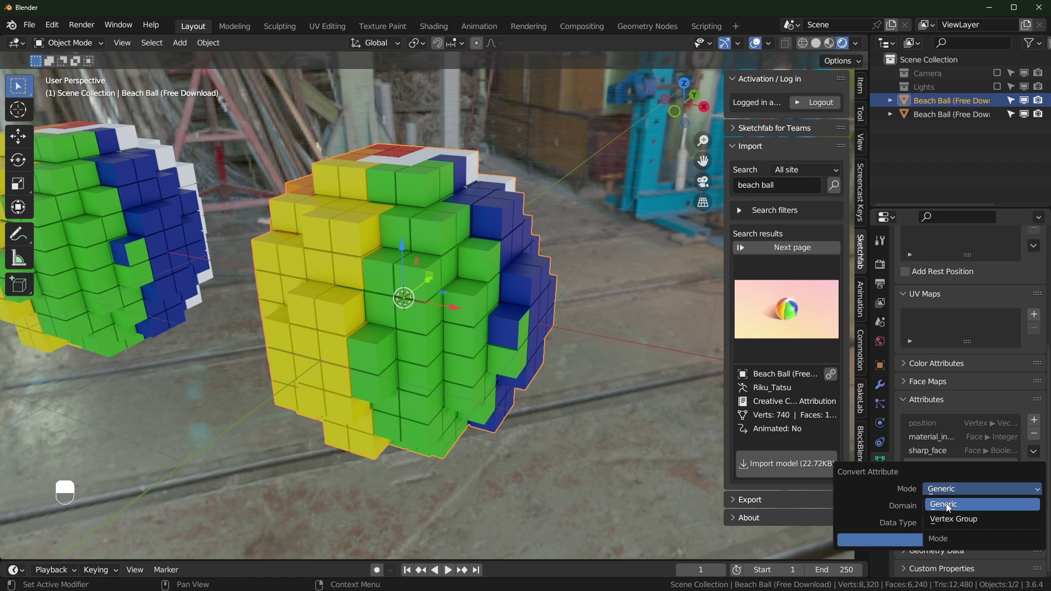
{"action": "left_click", "coordinate": [948, 508]}
{"action": "left_click", "coordinate": [964, 523]}
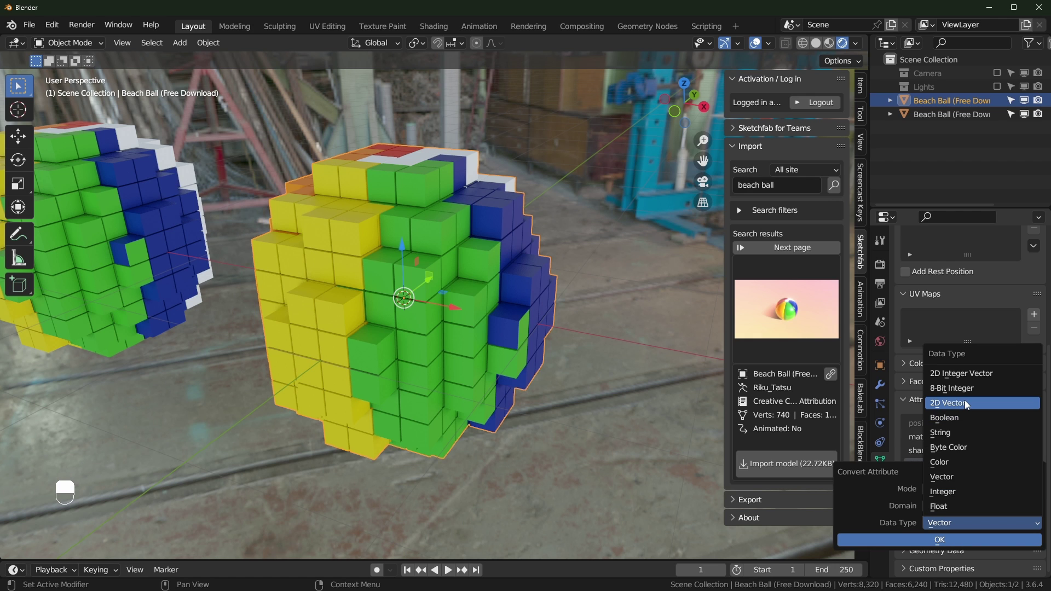
{"action": "left_click", "coordinate": [996, 405]}
{"action": "left_click", "coordinate": [961, 540]}
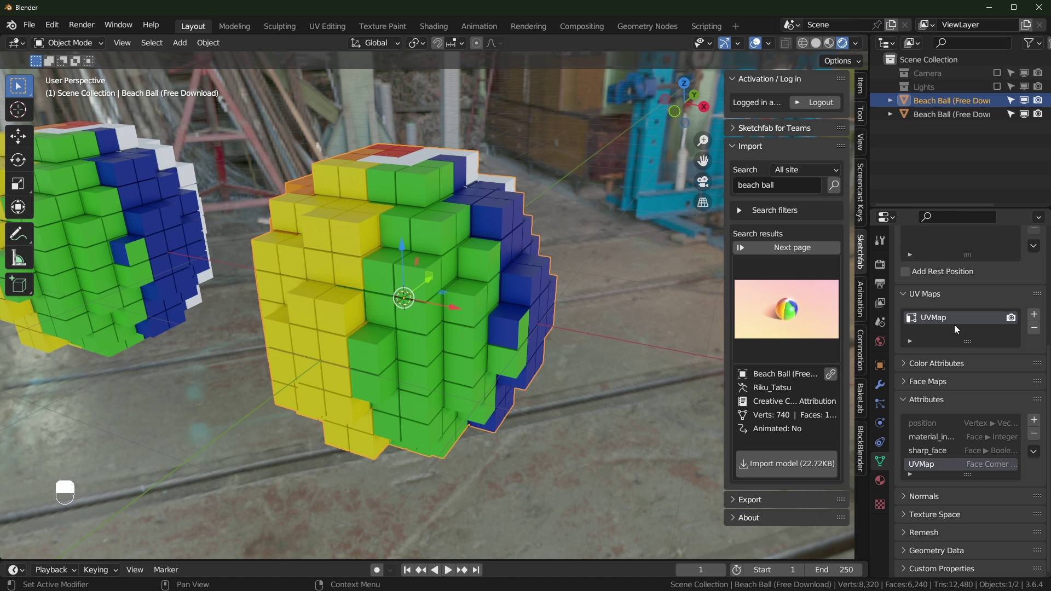
Step: In the UV Editing workspace, select all of the voxel mesh and examine its UV layout over the base color texture
{"action": "left_click", "coordinate": [334, 26]}
{"action": "key", "text": "a"}
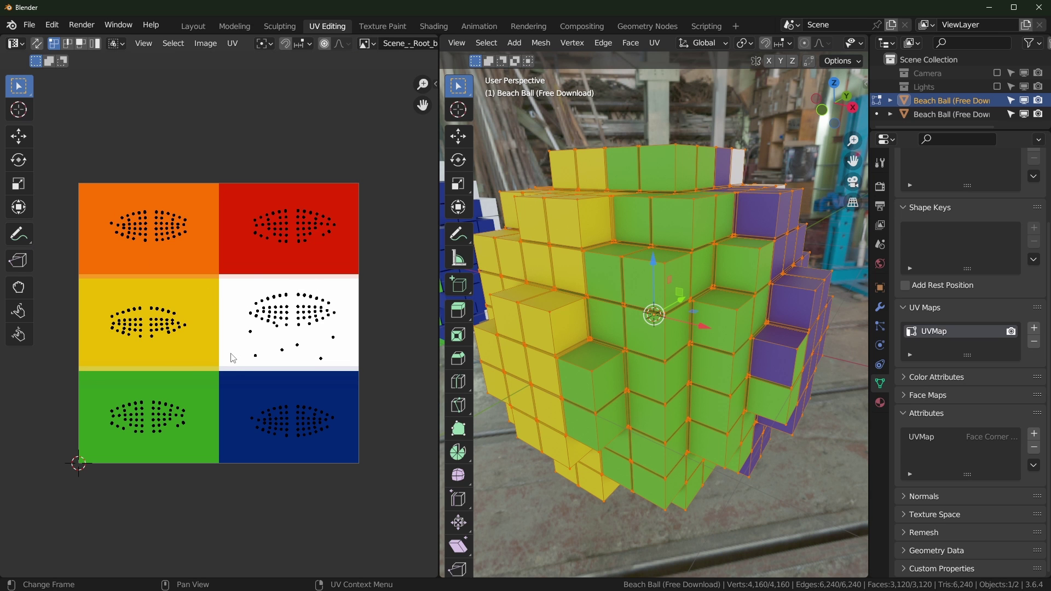
{"action": "scroll", "coordinate": [236, 351], "scroll_direction": "up", "scroll_amount": 3}
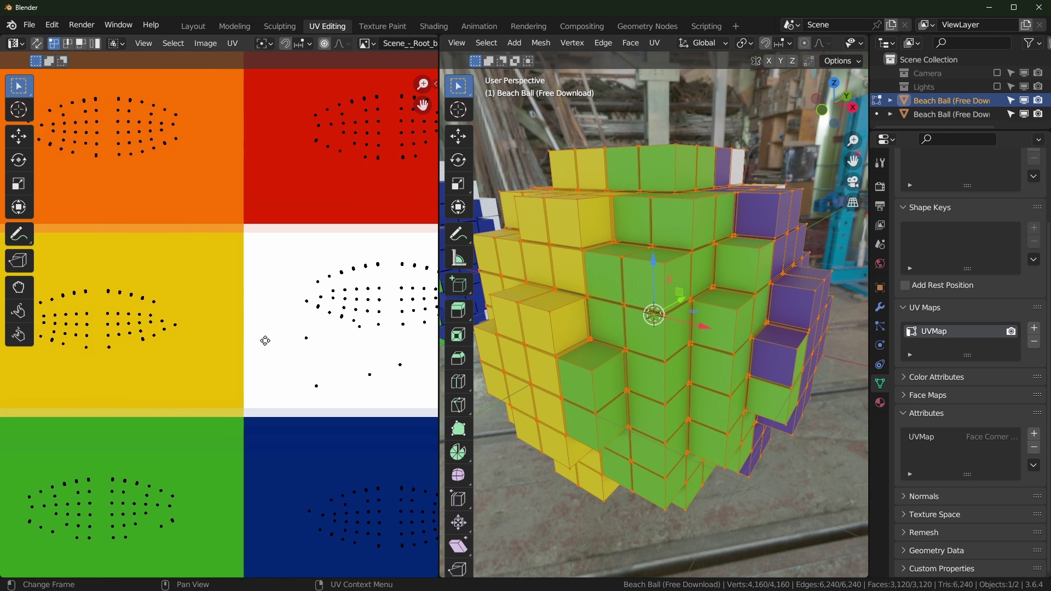
{"action": "scroll", "coordinate": [244, 340], "scroll_direction": "down", "scroll_amount": 4}
{"action": "scroll", "coordinate": [247, 338], "scroll_direction": "up", "scroll_amount": 1}
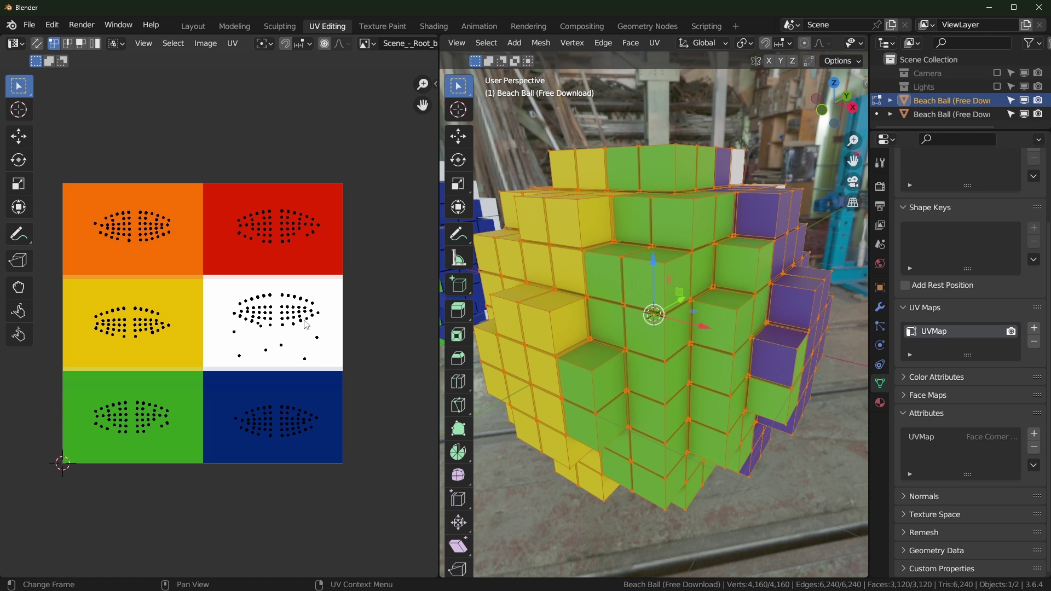
{"action": "key", "text": "Tab"}
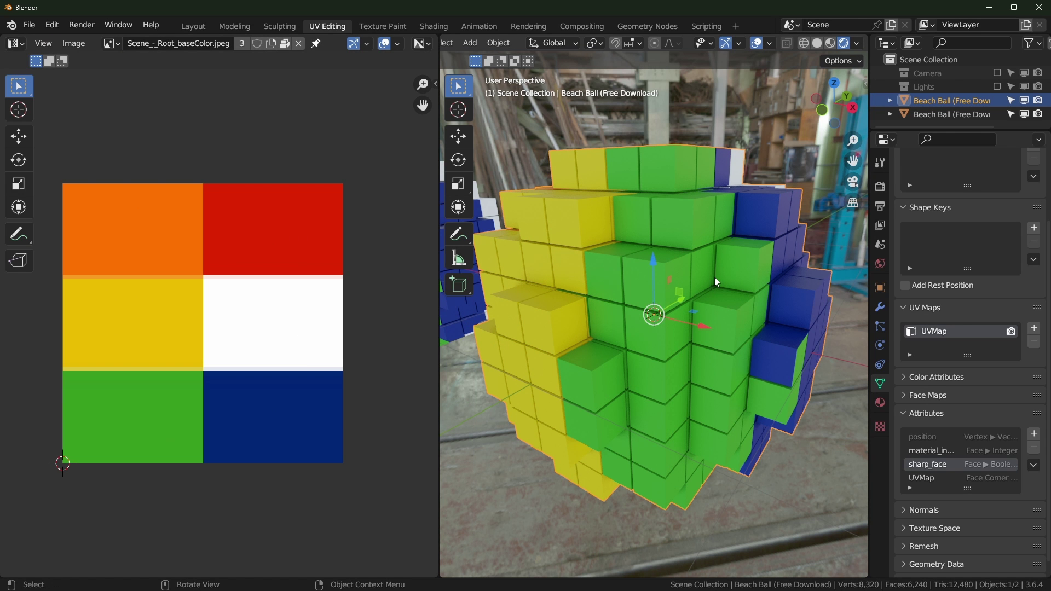
Step: In the duplicate voxel ball's geometry node tree, delete the unused Image Texture node and move Named Attribute closer to Sample Index
{"action": "left_click", "coordinate": [649, 27]}
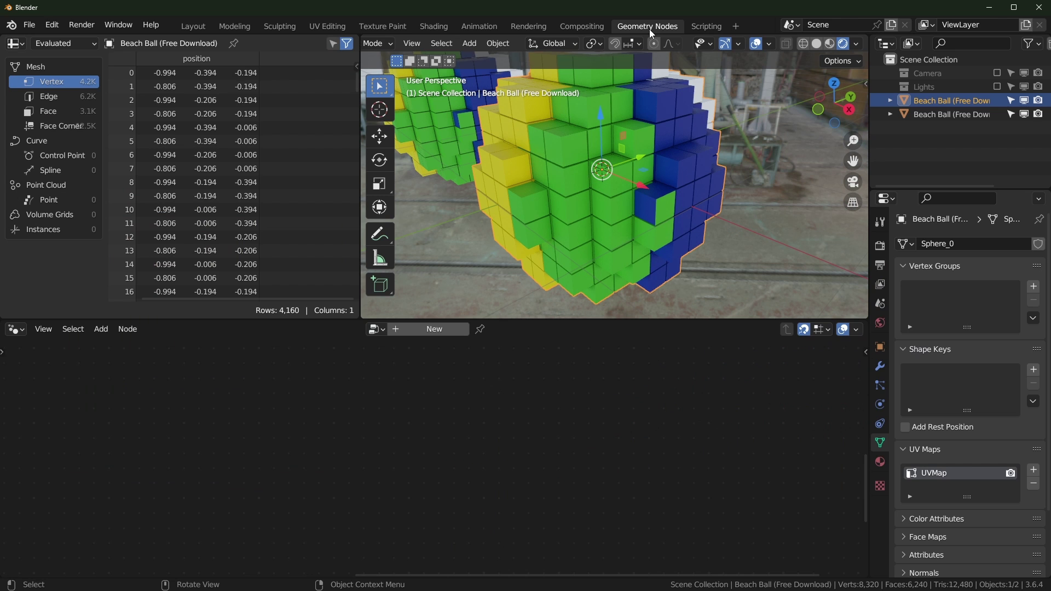
{"action": "middle_click_drag", "start_coordinate": [623, 237], "coordinate": [547, 221]}
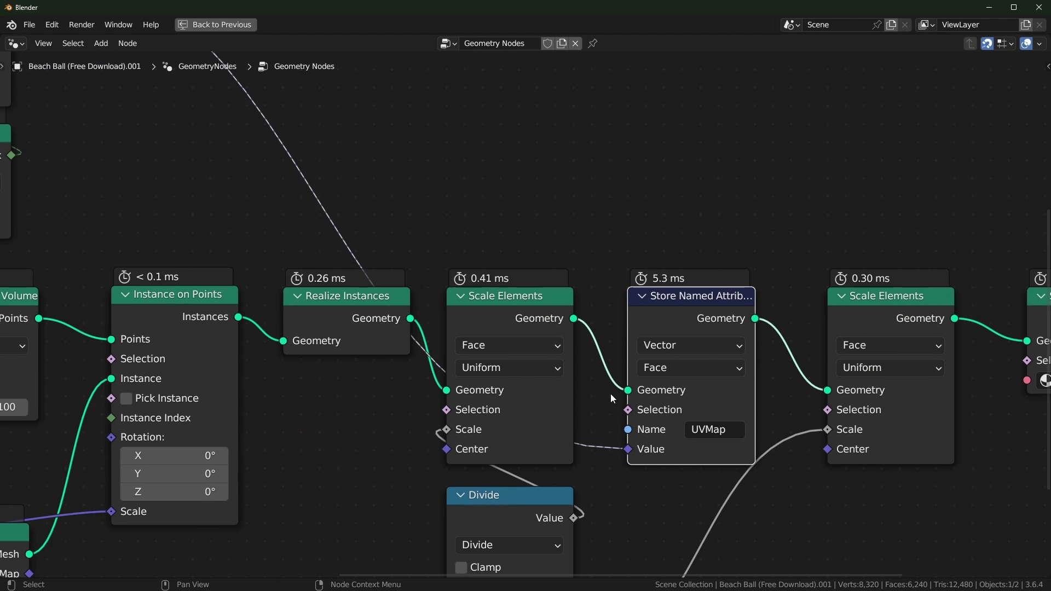
{"action": "scroll", "coordinate": [610, 393], "scroll_direction": "down", "scroll_amount": 5}
{"action": "scroll", "coordinate": [622, 338], "scroll_direction": "up", "scroll_amount": 2}
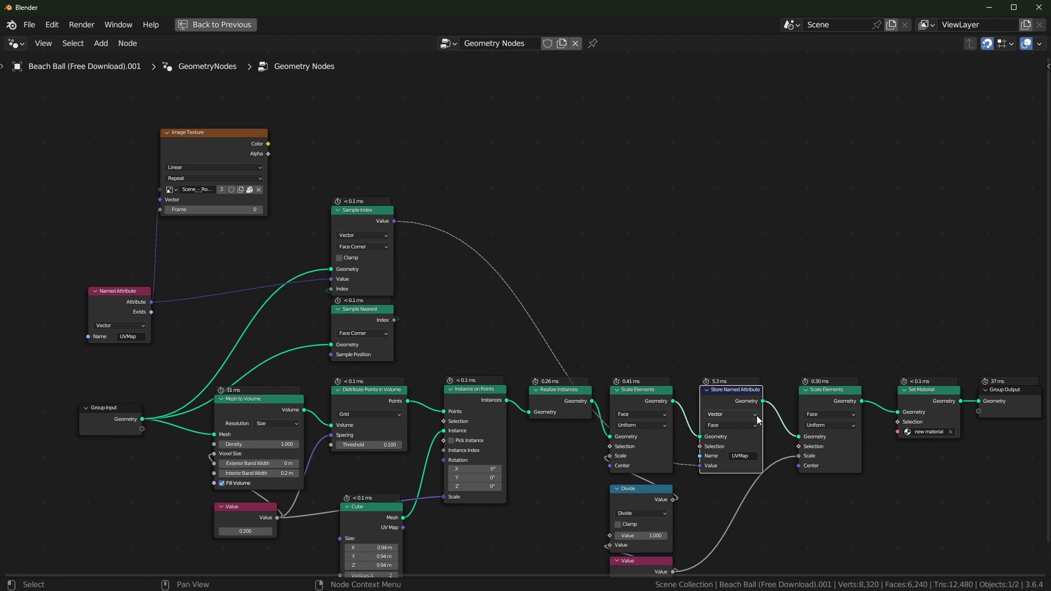
{"action": "left_click", "coordinate": [206, 143]}
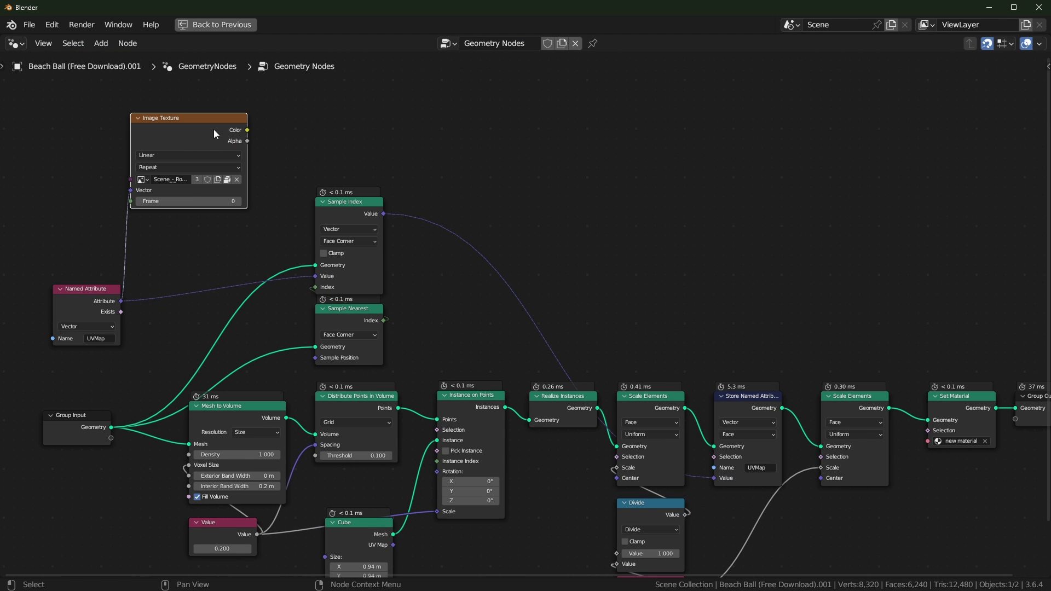
{"action": "key", "text": "x"}
{"action": "left_click_drag", "start_coordinate": [108, 290], "coordinate": [214, 242]}
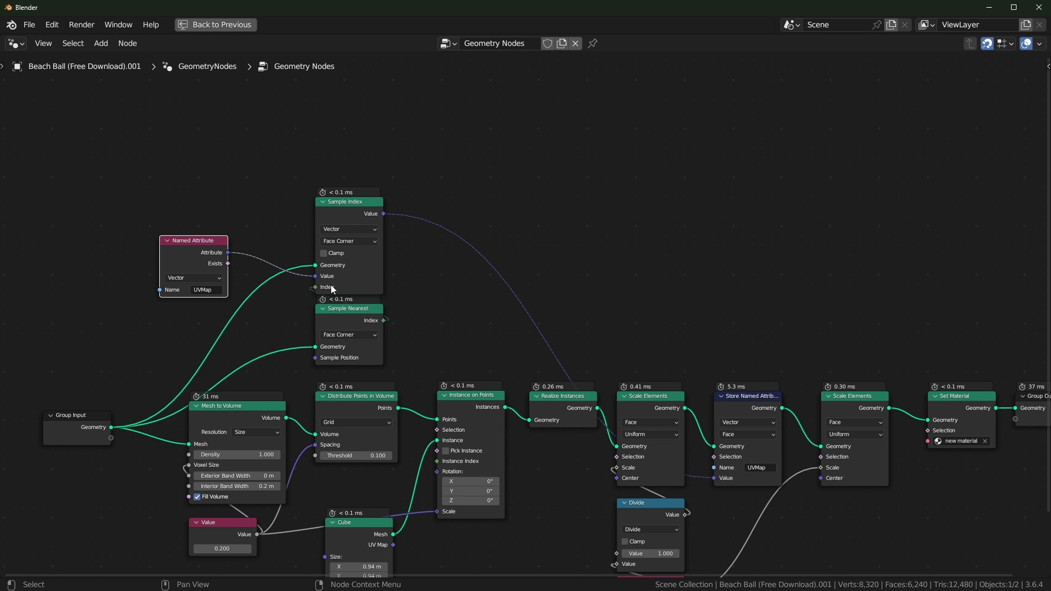
Step: Examine the node chain from Group Input to Set Material, including the Sample Index and Sample Nearest nodes and both Scale Elements nodes
{"action": "scroll", "coordinate": [329, 167], "scroll_direction": "up", "scroll_amount": 1}
{"action": "middle_click_drag", "start_coordinate": [661, 378], "coordinate": [631, 341]}
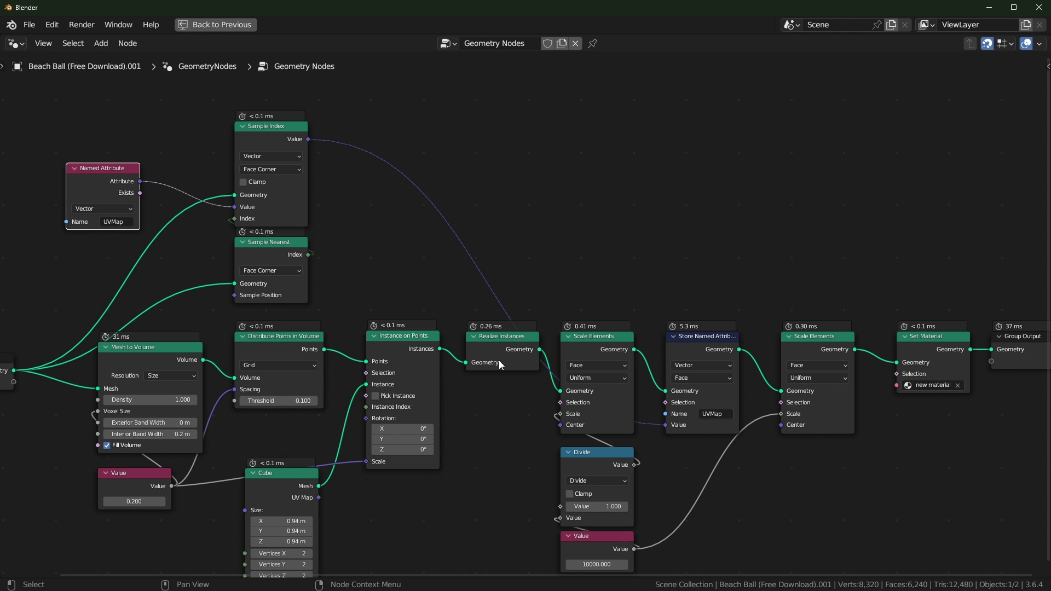
{"action": "middle_click_drag", "start_coordinate": [475, 426], "coordinate": [576, 427]}
{"action": "left_click_drag", "start_coordinate": [451, 129], "coordinate": [366, 261]}
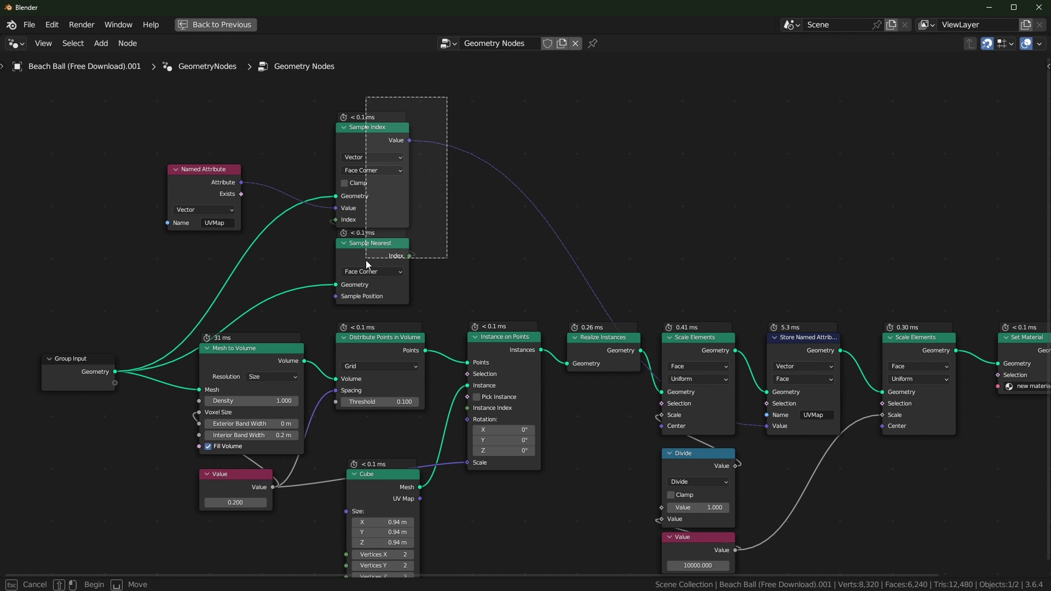
{"action": "key", "text": "g"}
{"action": "key", "text": "Escape"}
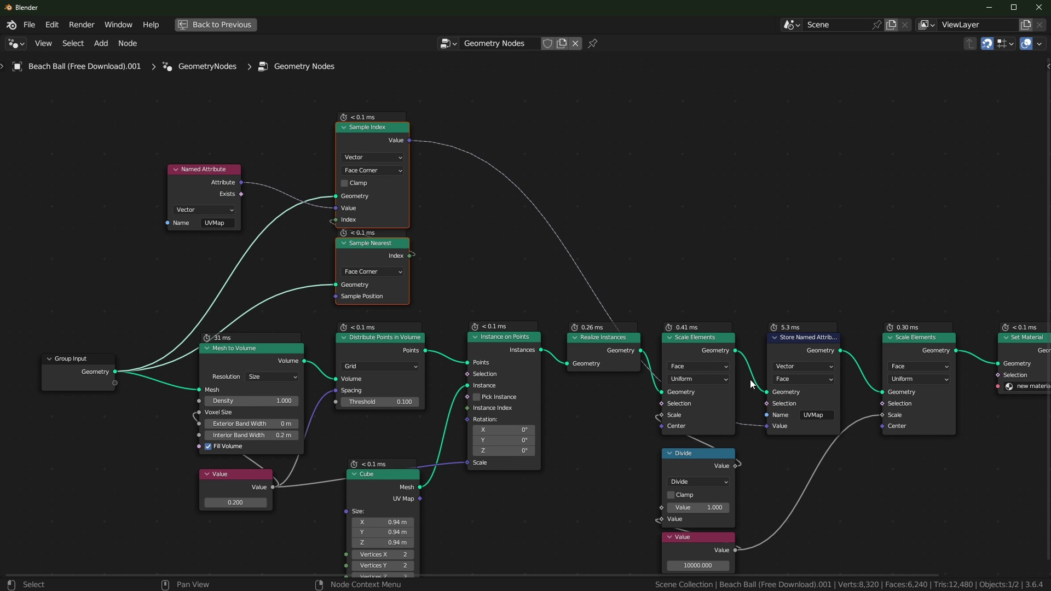
{"action": "middle_click_drag", "start_coordinate": [802, 396], "coordinate": [726, 360]}
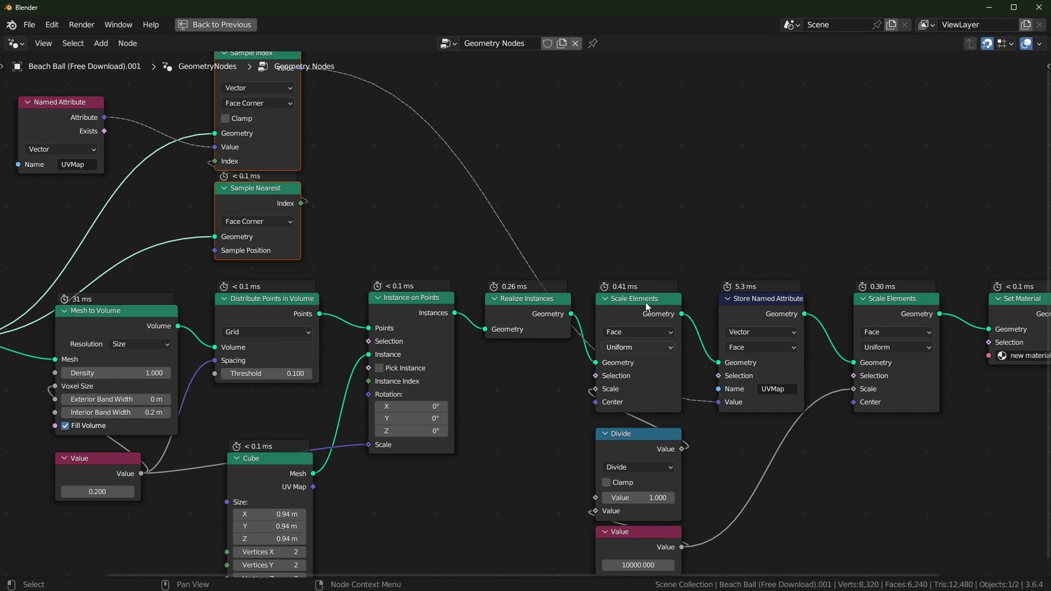
{"action": "middle_click_drag", "start_coordinate": [623, 441], "coordinate": [597, 385]}
{"action": "middle_click_drag", "start_coordinate": [505, 322], "coordinate": [714, 431]}
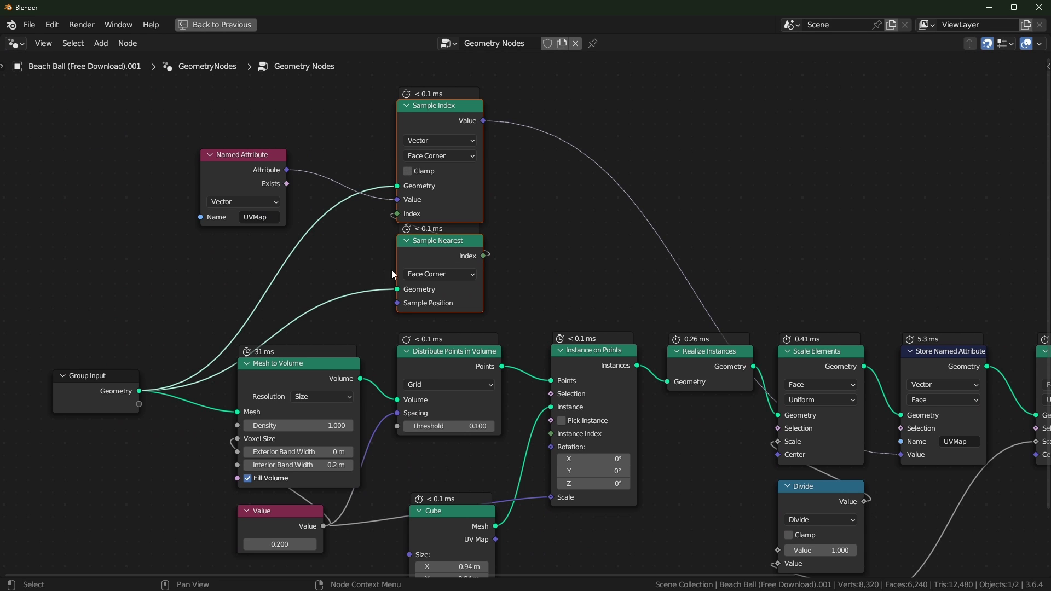
{"action": "key", "text": "ctrl+space"}
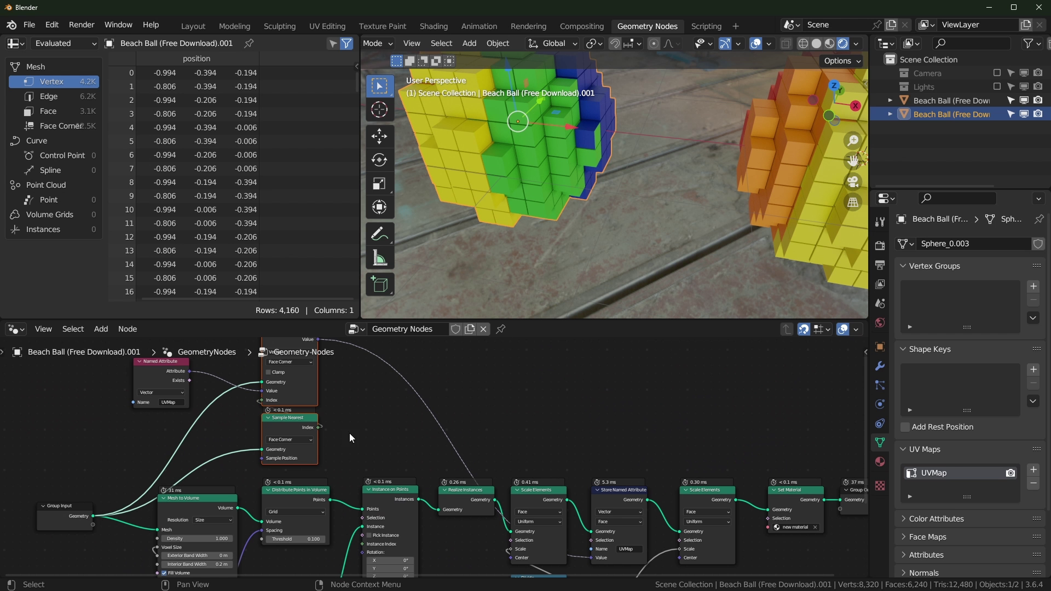
Step: Try linking the Named Attribute's Attribute output directly to the Value input of Store Named Attribute
{"action": "left_click_drag", "start_coordinate": [189, 370], "coordinate": [592, 539]}
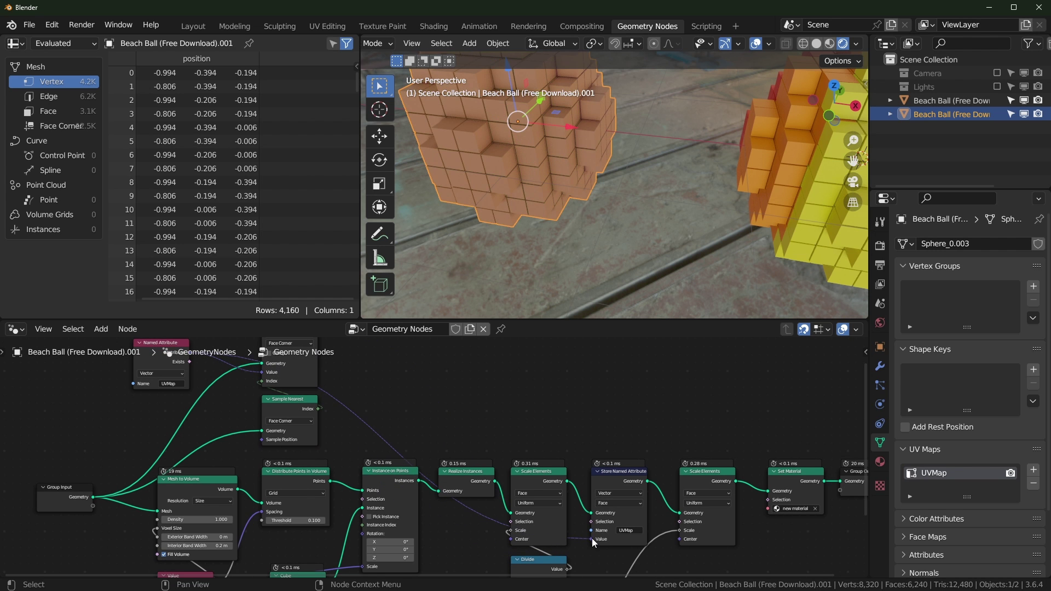
{"action": "scroll", "coordinate": [584, 245], "scroll_direction": "up", "scroll_amount": 4}
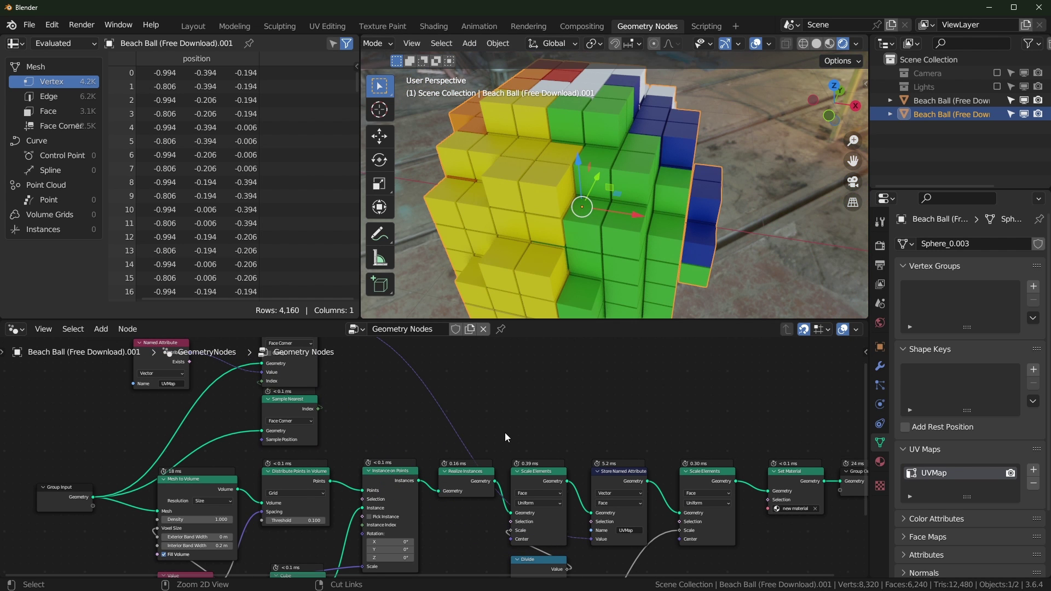
{"action": "key", "text": "ctrl+space"}
{"action": "scroll", "coordinate": [648, 445], "scroll_direction": "up", "scroll_amount": 1}
{"action": "scroll", "coordinate": [647, 444], "scroll_direction": "up", "scroll_amount": 1}
{"action": "middle_click_drag", "start_coordinate": [647, 445], "coordinate": [575, 336]}
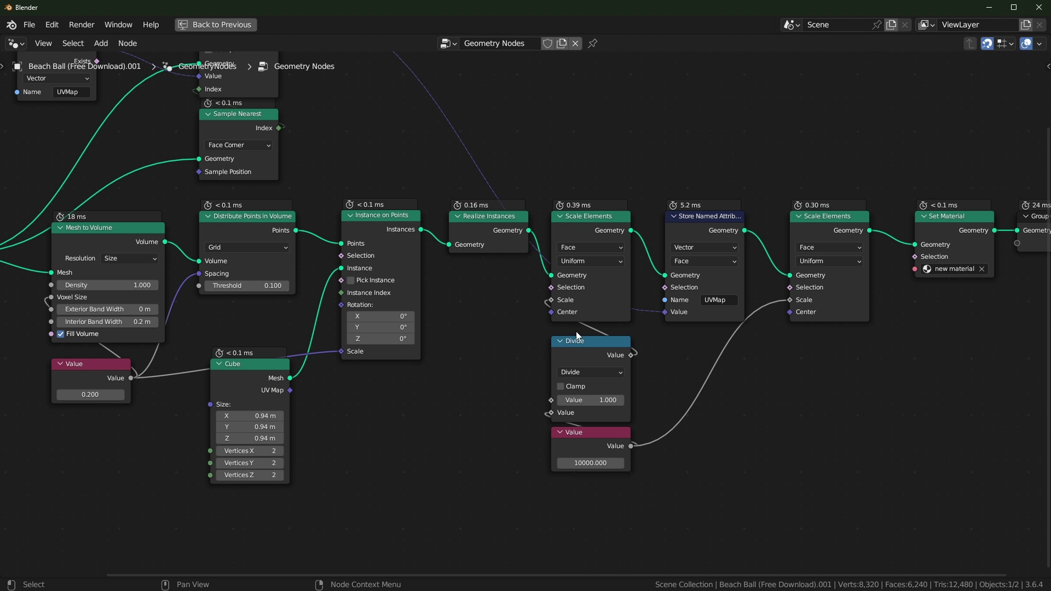
{"action": "mouse_move", "coordinate": [704, 223]}
{"action": "left_mouse_down"}
{"action": "mouse_move", "coordinate": [716, 223]}
{"action": "mouse_move", "coordinate": [706, 223]}
{"action": "left_mouse_up"}
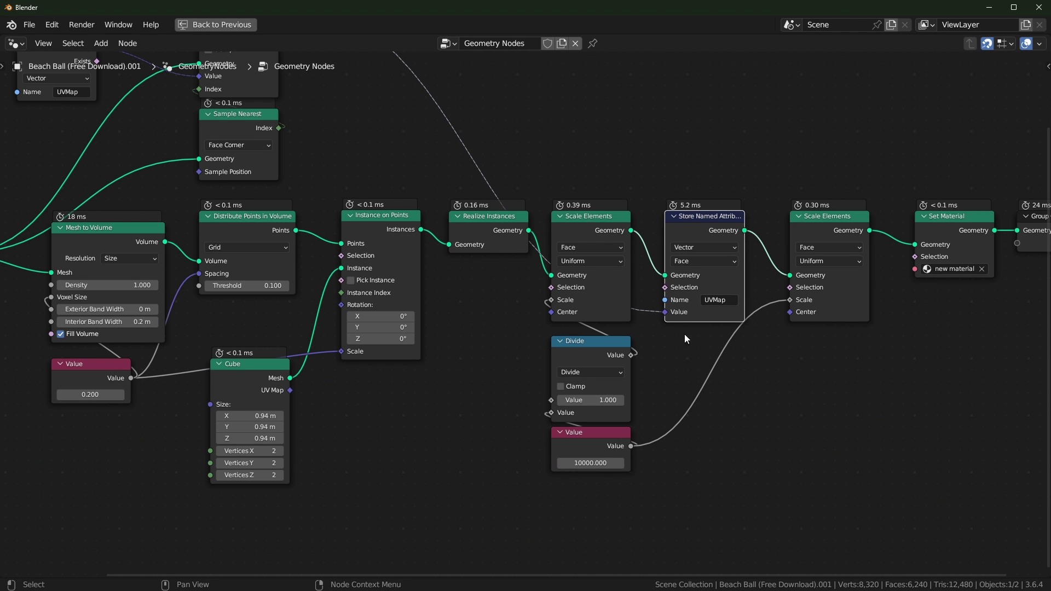
{"action": "scroll", "coordinate": [684, 334], "scroll_direction": "up", "scroll_amount": 2}
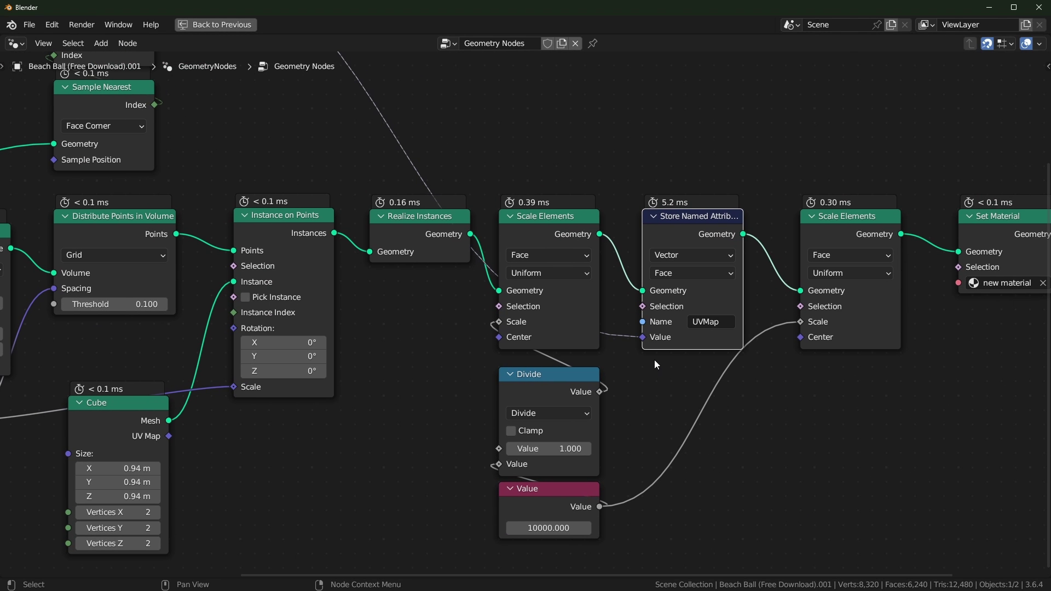
Step: Duplicate the Named Attribute node, place the copy beside Divide, and try connecting its Attribute output to Store Named Attribute's Value
{"action": "scroll", "coordinate": [655, 360], "scroll_direction": "down", "scroll_amount": 5}
{"action": "left_click", "coordinate": [96, 167]}
{"action": "key", "text": "shift+d"}
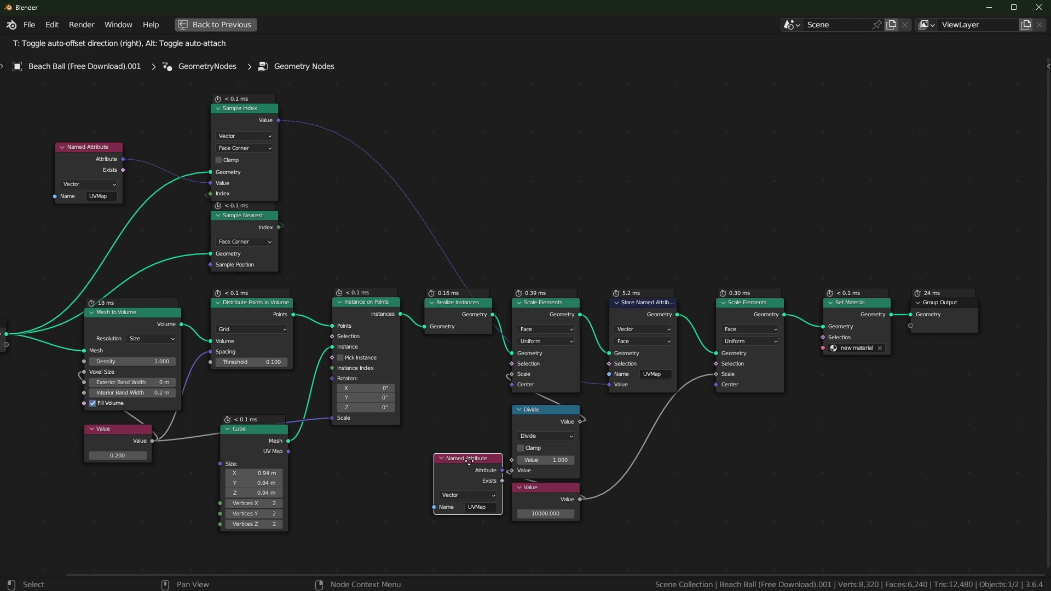
{"action": "left_click", "coordinate": [453, 444]}
{"action": "scroll", "coordinate": [467, 373], "scroll_direction": "up", "scroll_amount": 2}
{"action": "mouse_move", "coordinate": [683, 381]}
{"action": "left_mouse_down"}
{"action": "mouse_move", "coordinate": [531, 350]}
{"action": "mouse_move", "coordinate": [482, 461]}
{"action": "mouse_move", "coordinate": [683, 381]}
{"action": "left_mouse_up"}
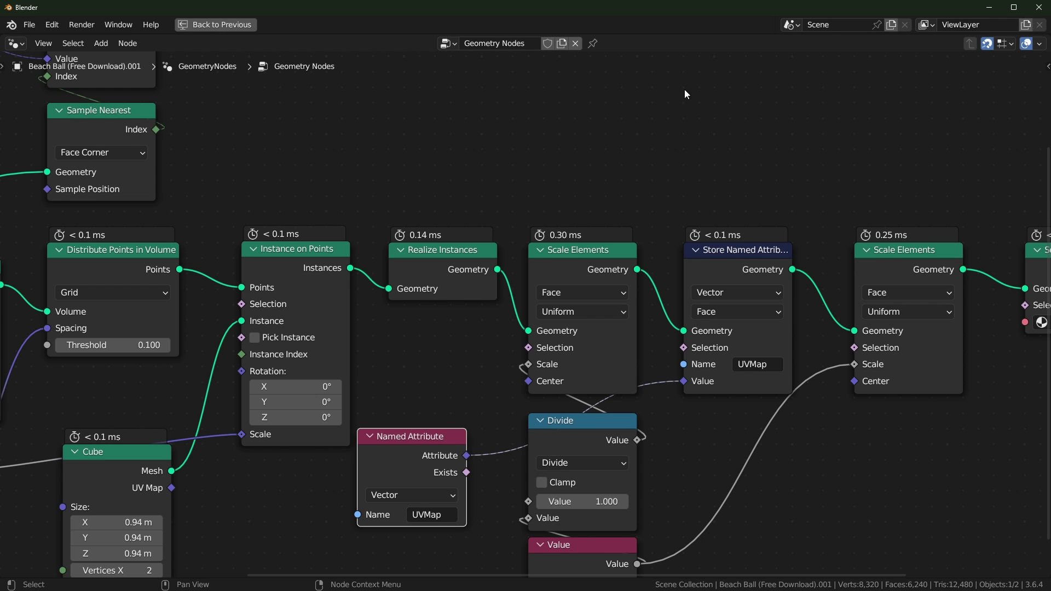
Step: Delete the duplicated Named Attribute node and reconnect Sample Index's Value output to Store Named Attribute's Value input
{"action": "key", "text": "x"}
{"action": "scroll", "coordinate": [219, 383], "scroll_direction": "down", "scroll_amount": 2}
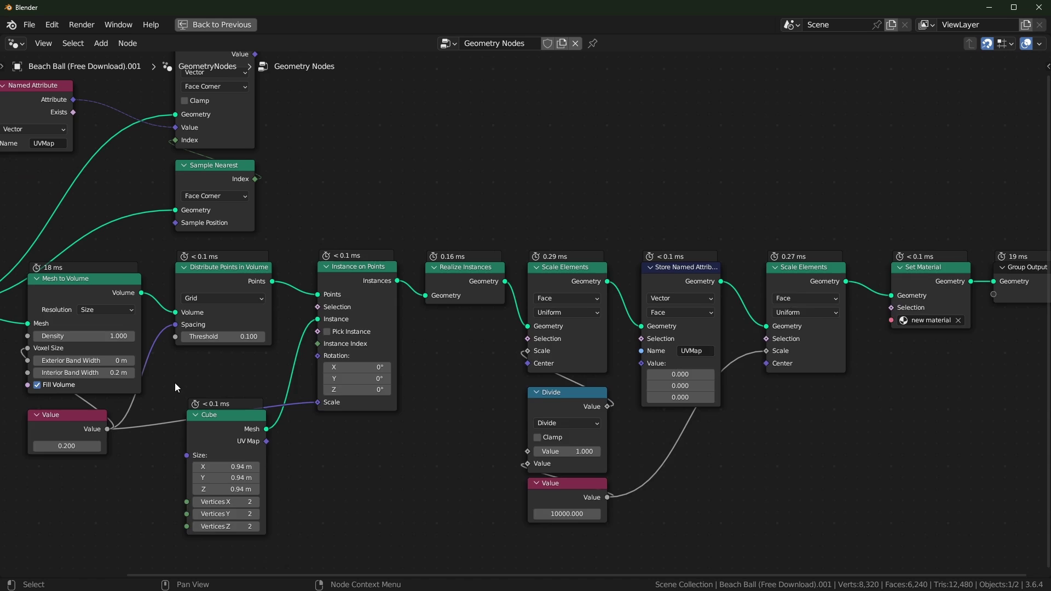
{"action": "middle_click_drag", "start_coordinate": [176, 383], "coordinate": [413, 464]}
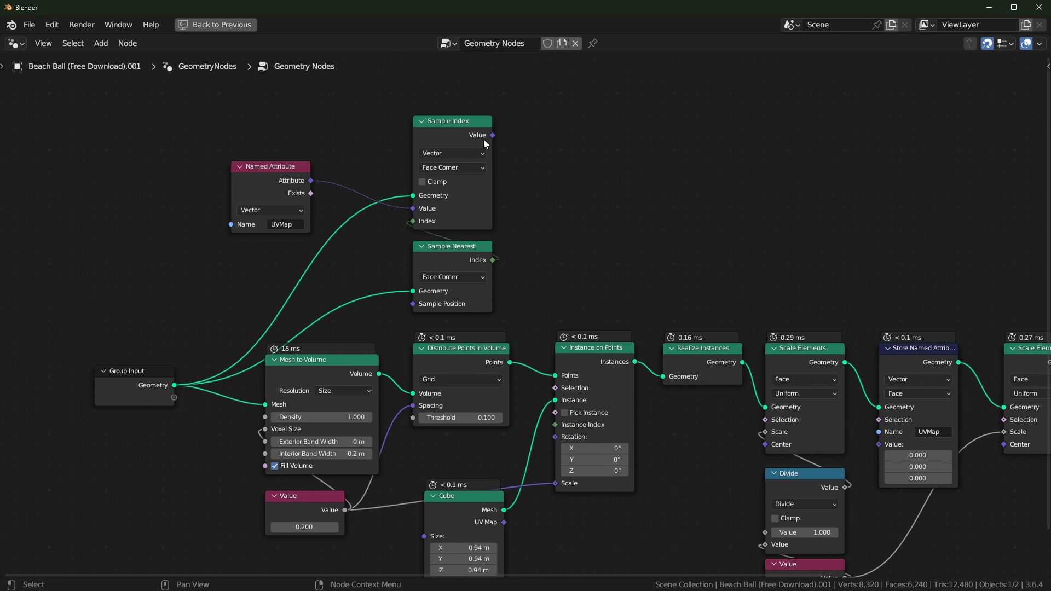
{"action": "left_click_drag", "start_coordinate": [493, 135], "coordinate": [879, 444]}
Step: Return to the Layout workspace and inspect the two voxel balls from several angles
{"action": "key", "text": "ctrl+space"}
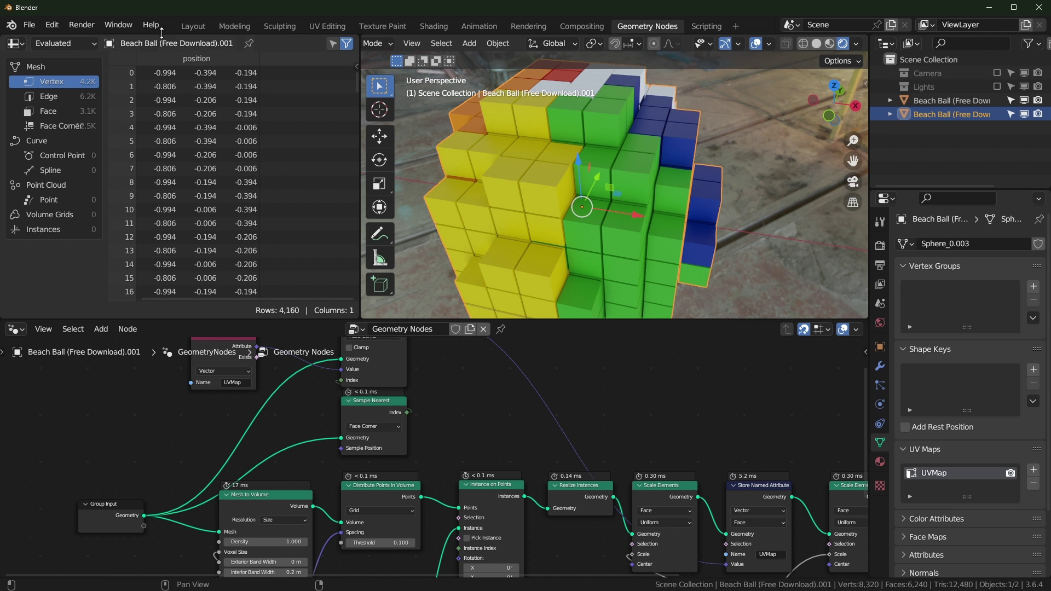
{"action": "left_click", "coordinate": [192, 27]}
{"action": "middle_click_drag", "start_coordinate": [537, 282], "coordinate": [614, 258]}
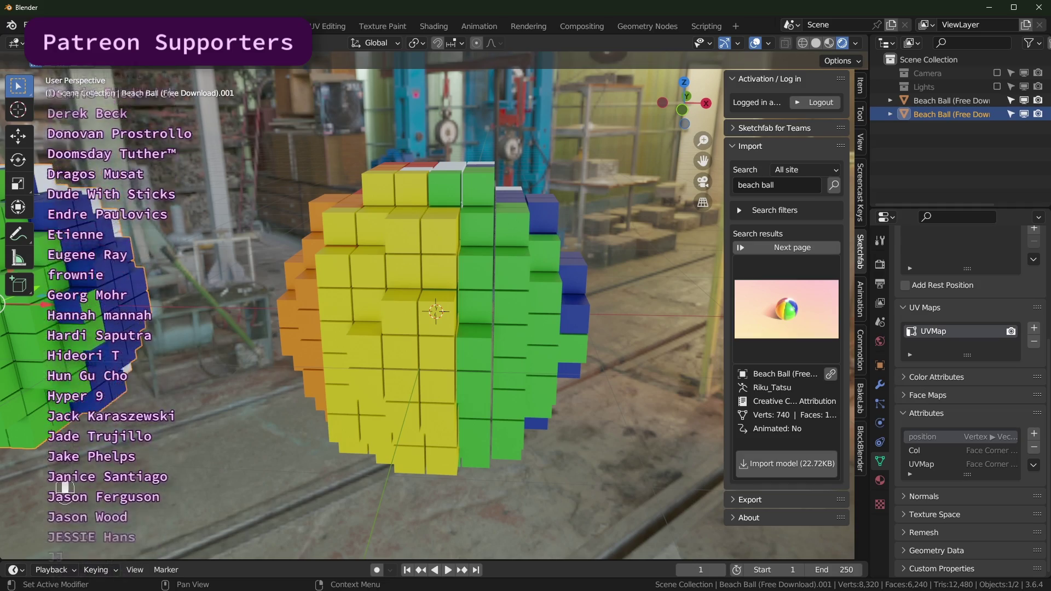
{"action": "middle_click_drag", "start_coordinate": [702, 235], "coordinate": [624, 238]}
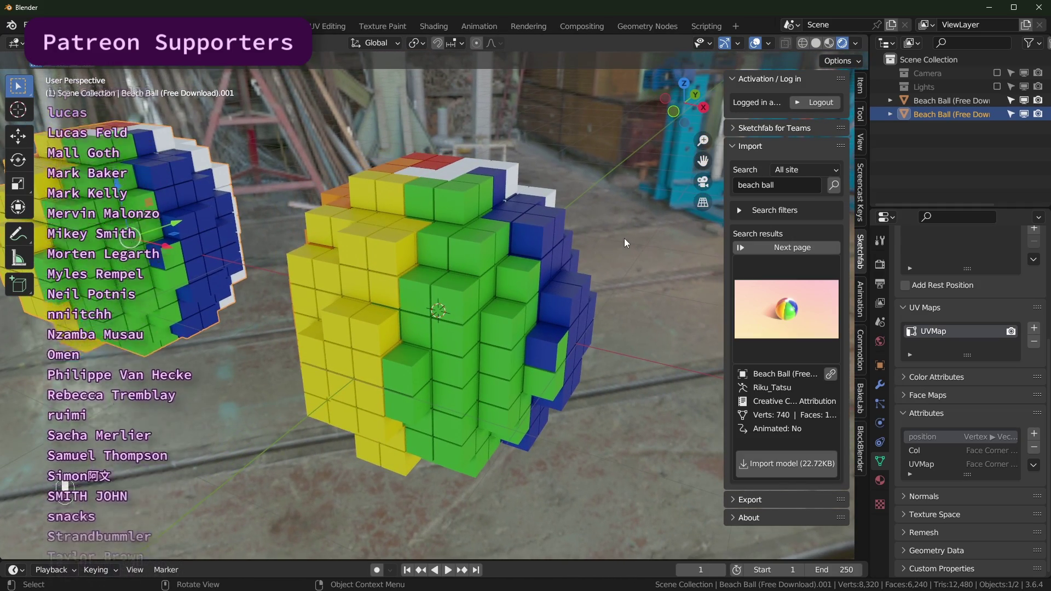